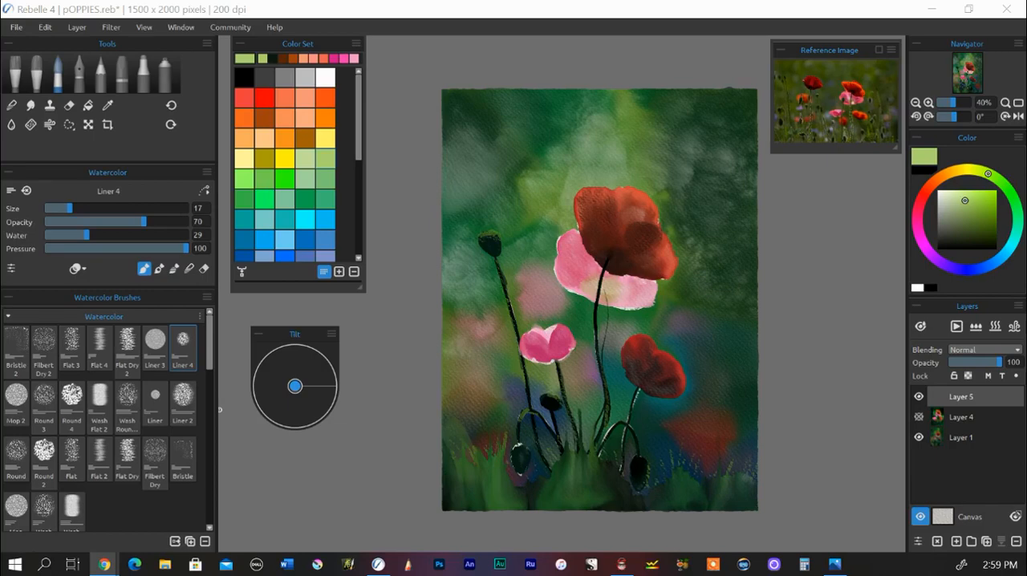
left_click(220, 410)
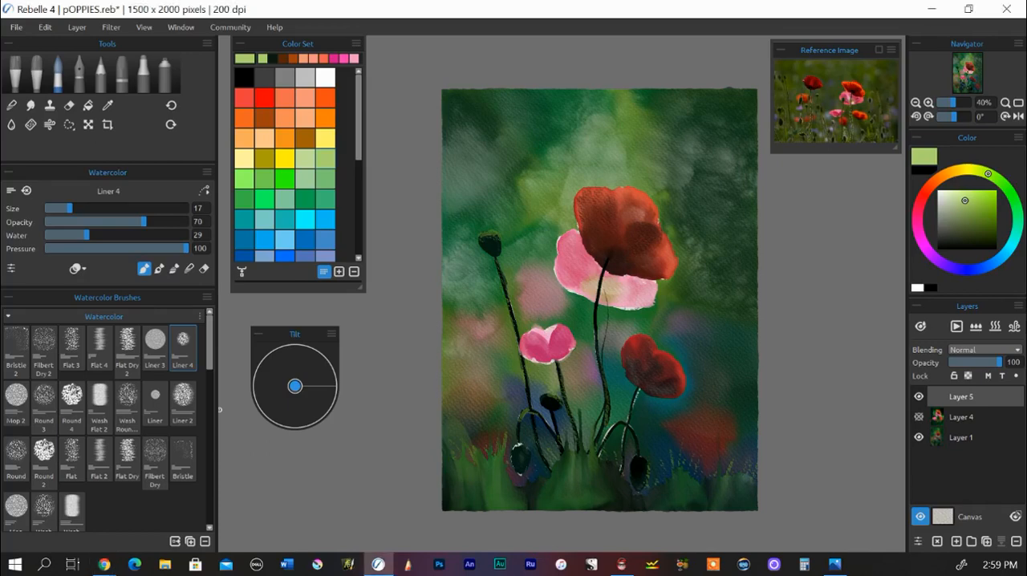
key("alt+Tab")
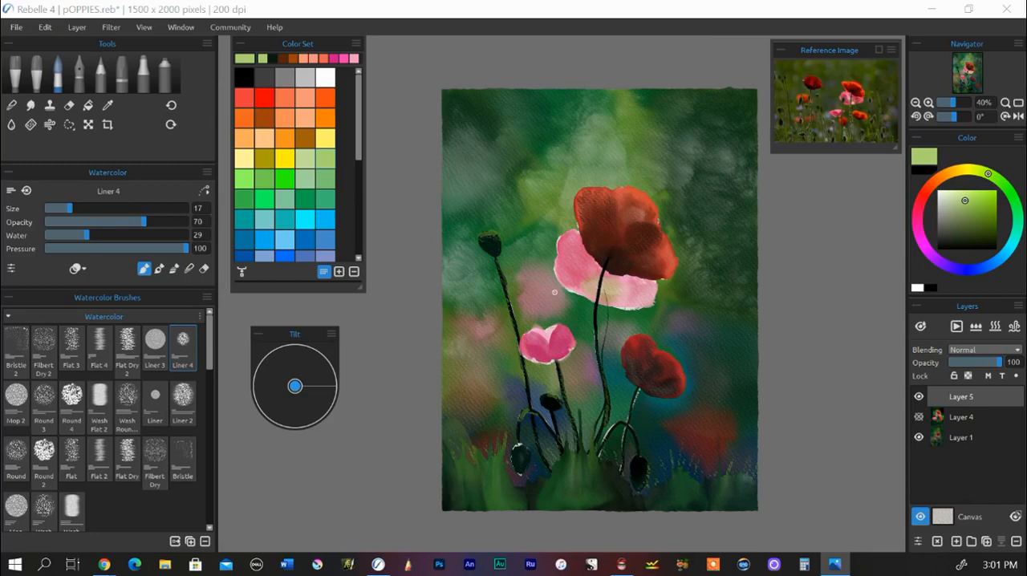
Step: Compare the finished poppy paintings on Layer 4 and Layer 1 by toggling their visibility, leaving both layers hidden
left_click(919, 438)
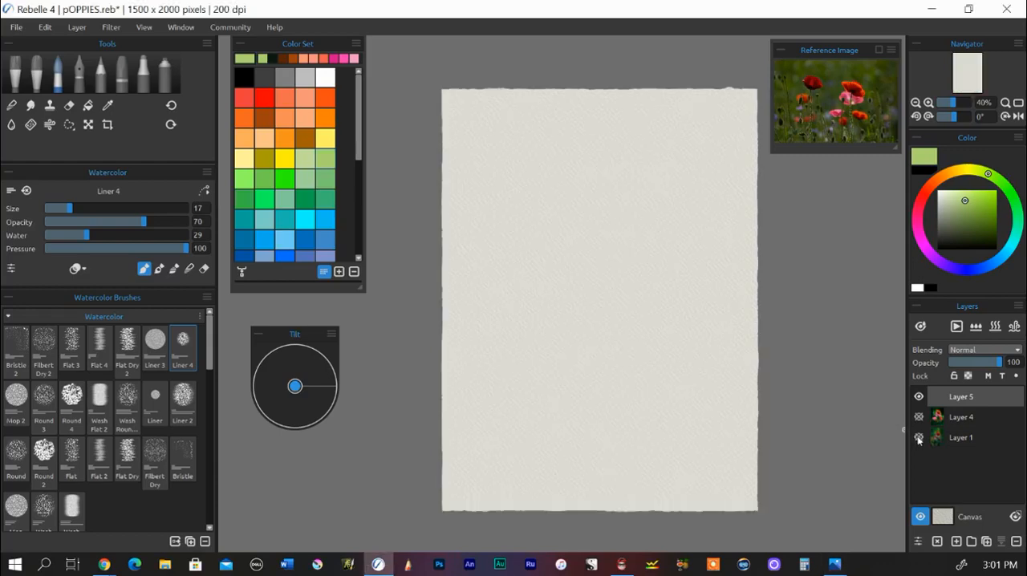
left_click(918, 417)
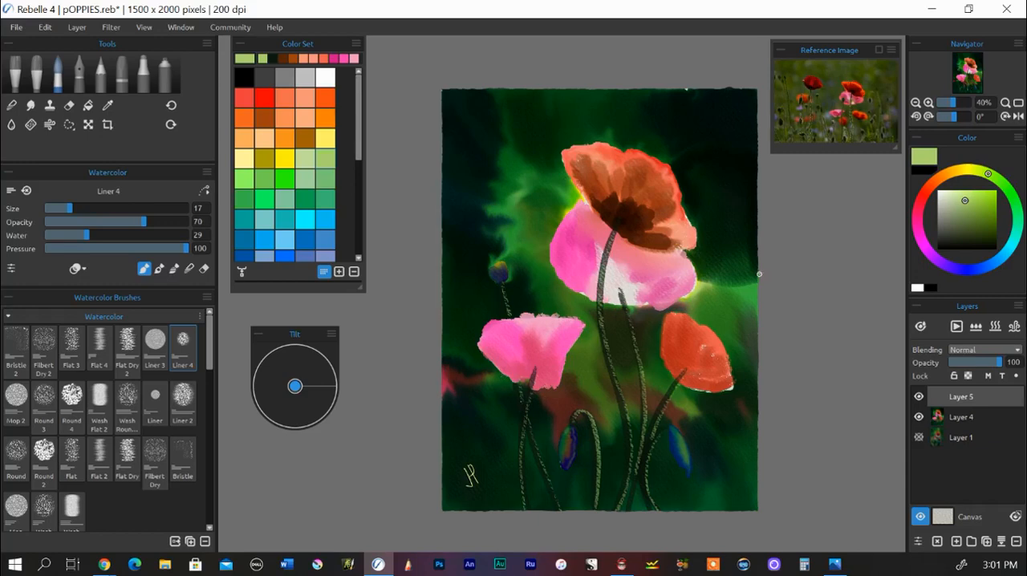
left_click(919, 417)
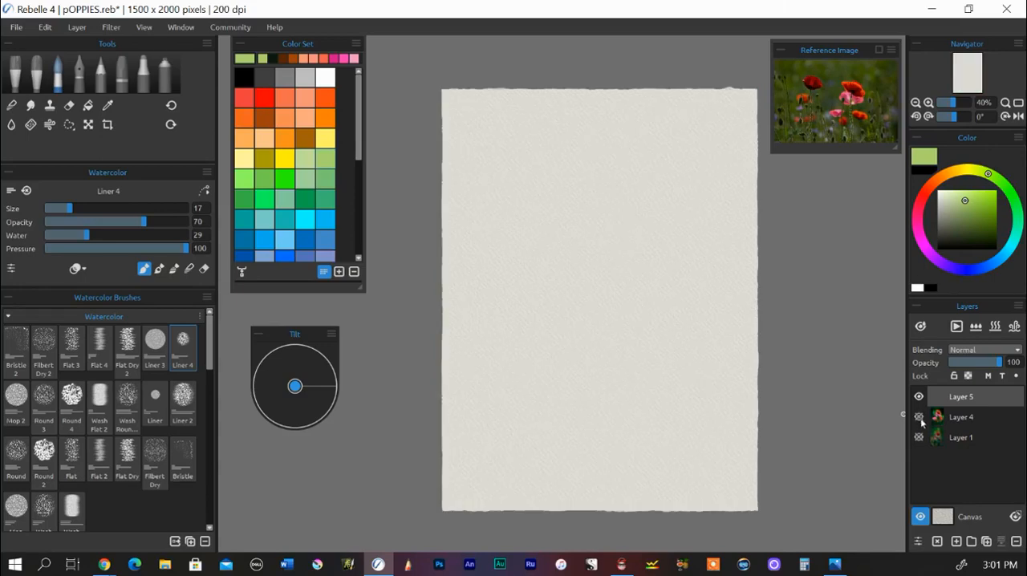
left_click(918, 437)
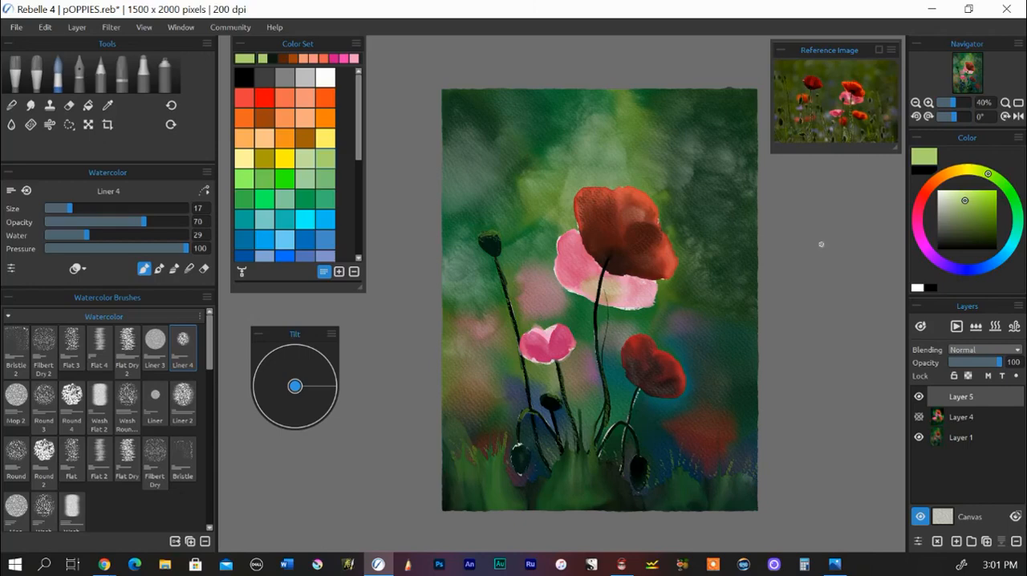
left_click(919, 437)
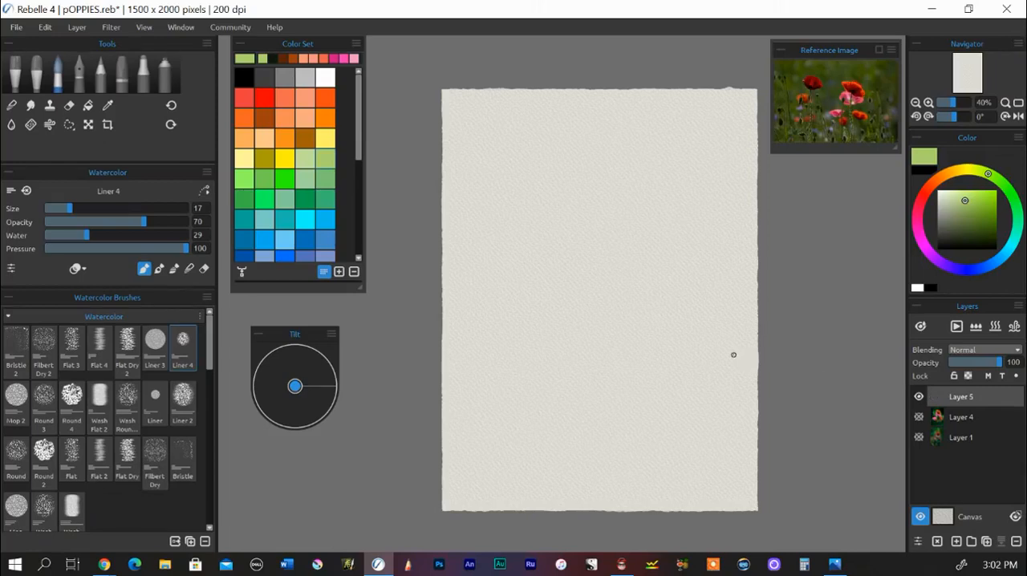
Step: Enlarge the reference image over the canvas to examine the poppies and their composition
scroll(671, 346, "up", 1)
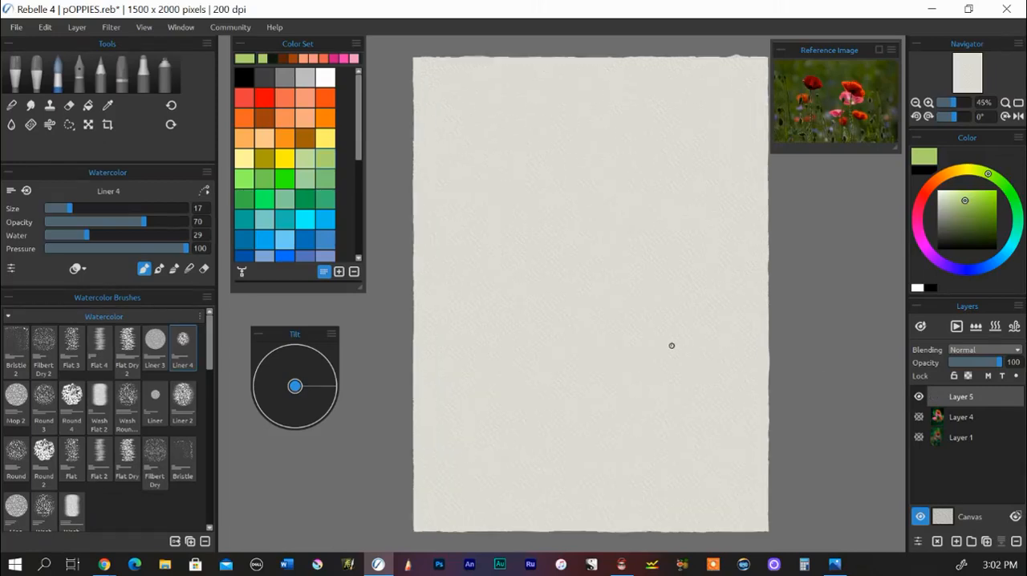
scroll(672, 346, "up", 1)
left_click_drag(827, 53, 481, 59)
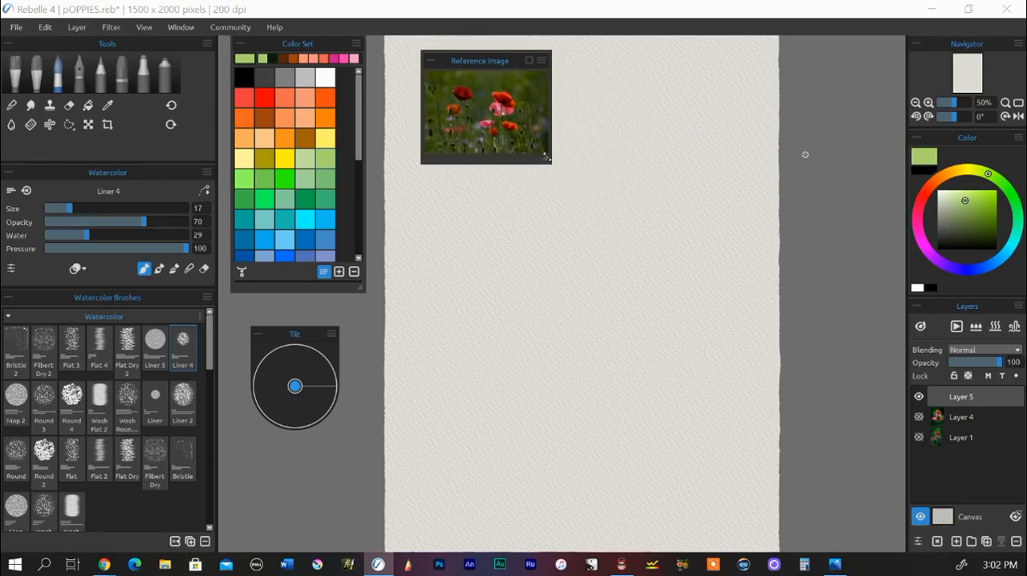
left_click_drag(547, 158, 998, 458)
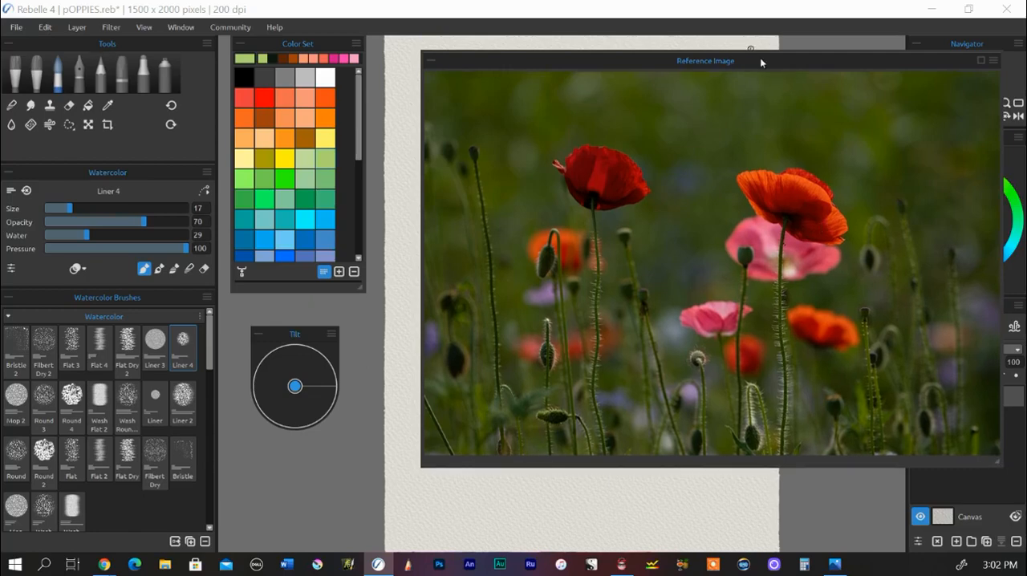
left_click_drag(759, 59, 673, 46)
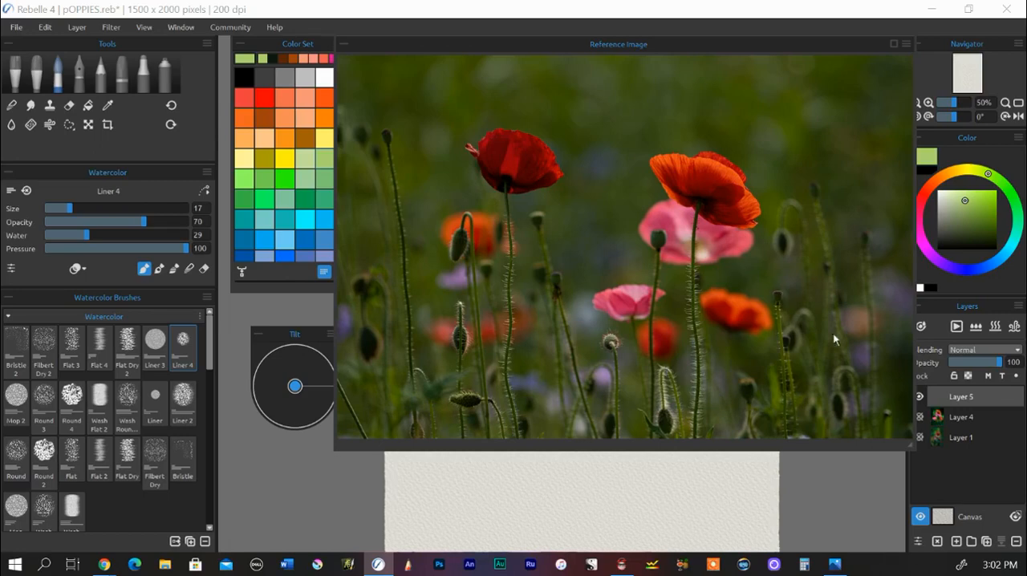
Step: Shrink the reference image to a small panel and place it just beside the upper right of the canvas
left_click_drag(911, 447, 621, 273)
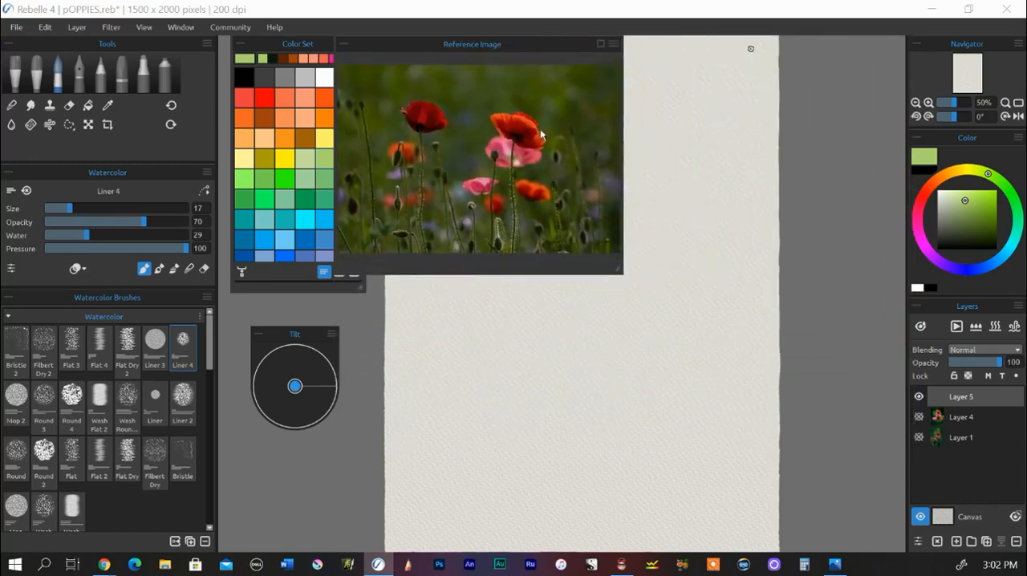
left_click_drag(508, 41, 891, 36)
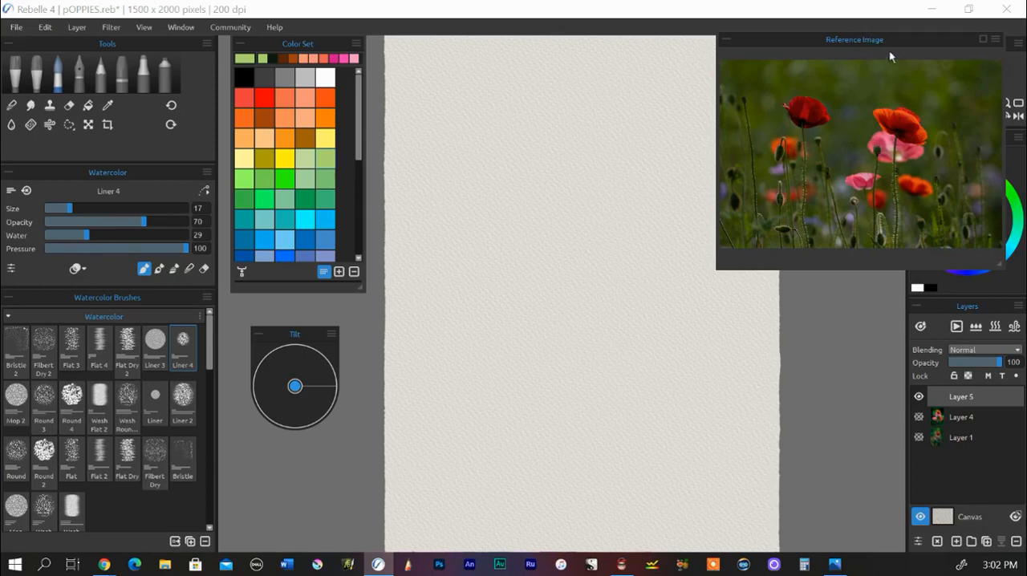
left_click_drag(907, 38, 914, 91)
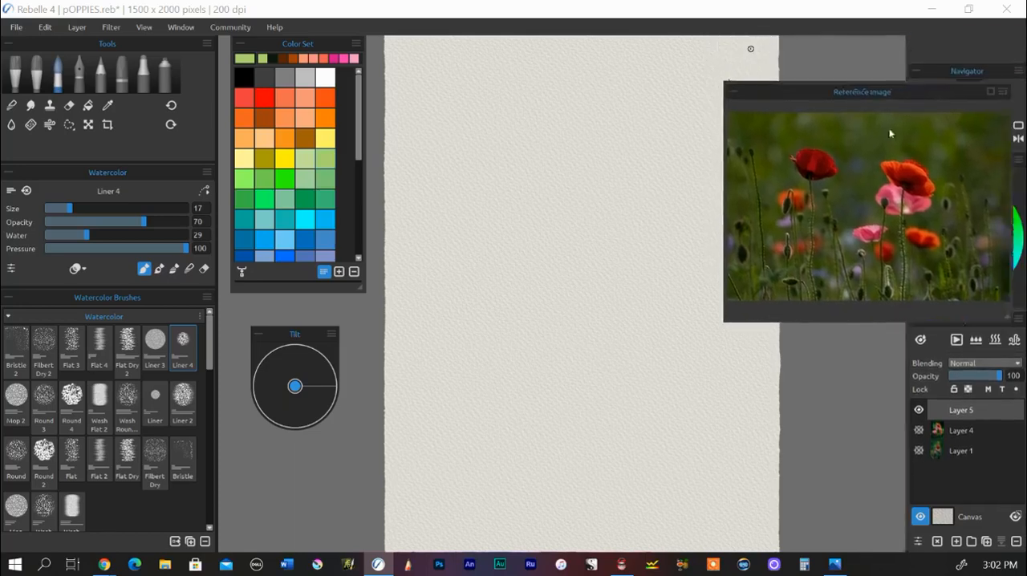
left_click_drag(888, 133, 794, 53)
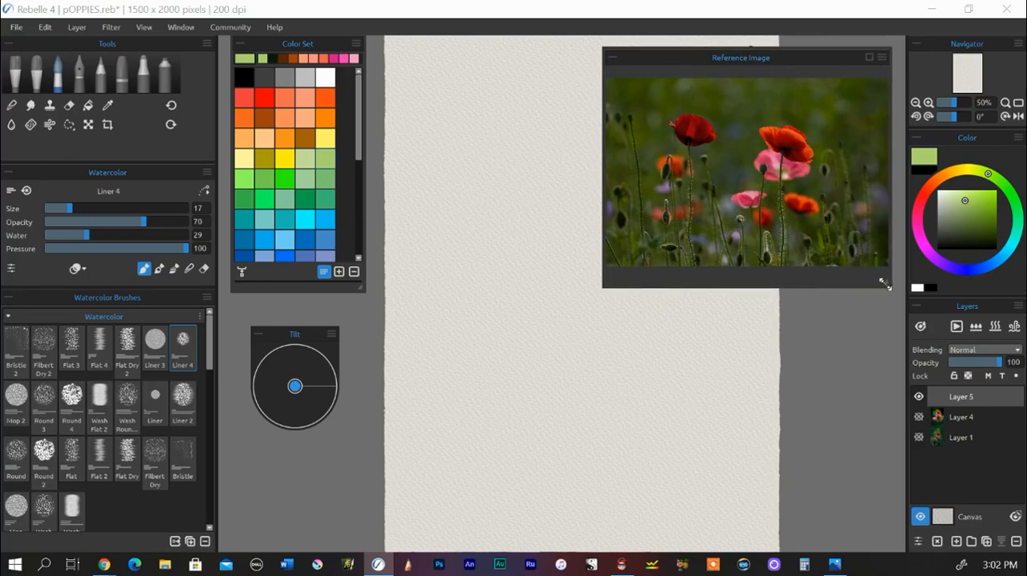
left_click_drag(883, 284, 815, 260)
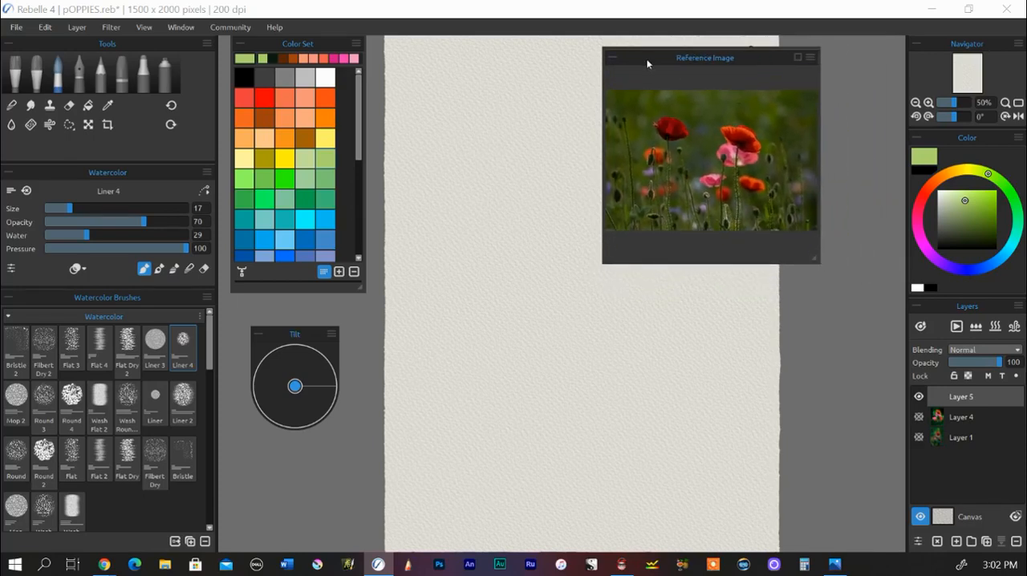
left_click_drag(648, 65, 841, 73)
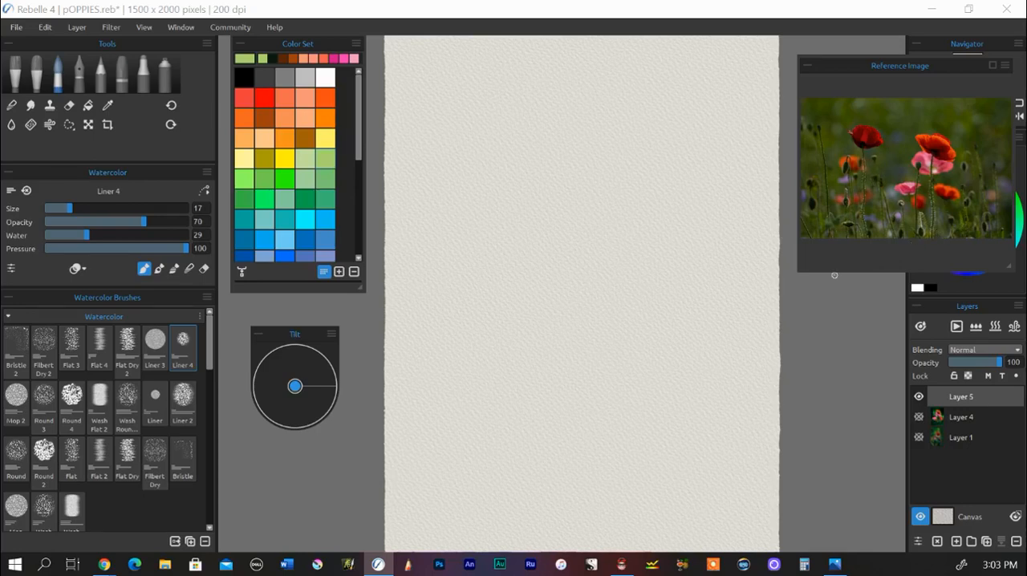
Step: Sketch the large upper poppy and the rounded flower behind it on Layer 5 with the black 4B 2 pencil
left_click(99, 83)
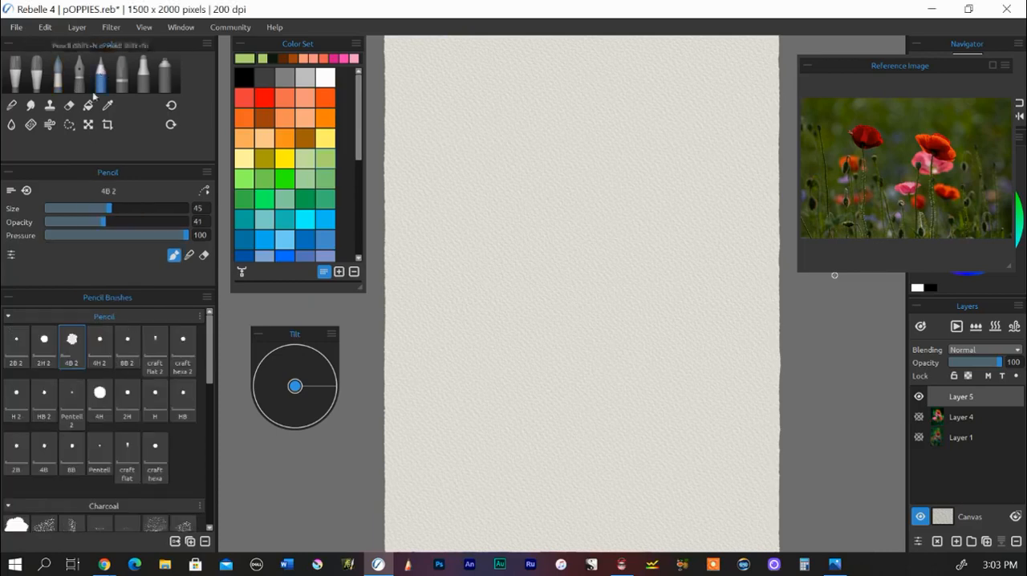
left_click(243, 77)
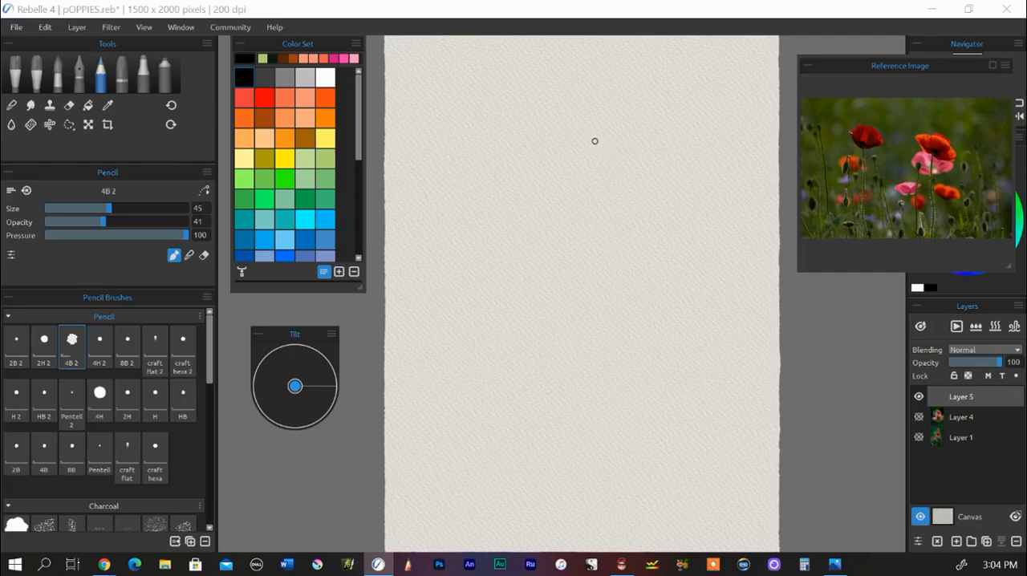
left_click_drag(614, 122, 678, 166)
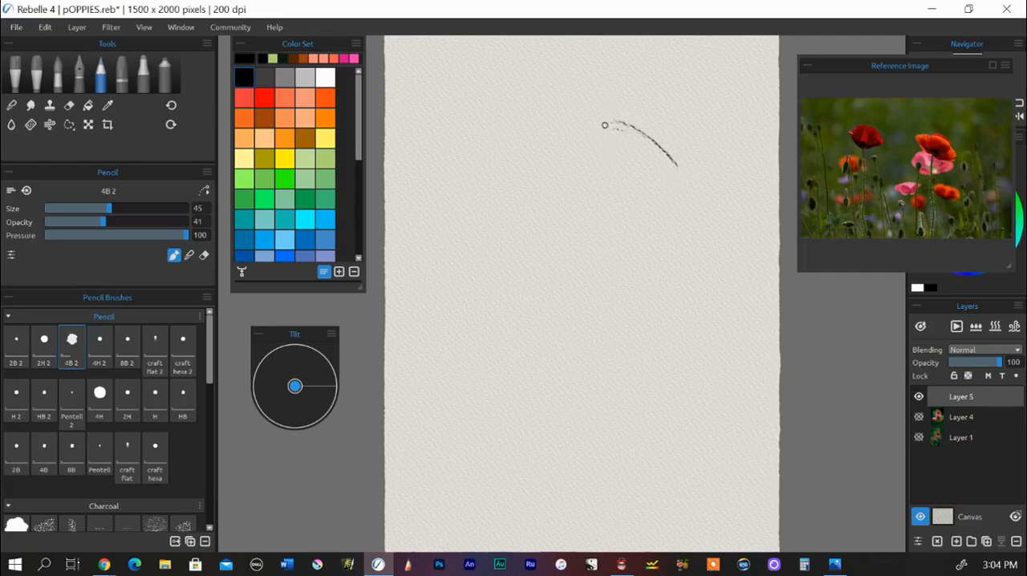
mouse_move(586, 126)
left_mouse_down()
mouse_move(672, 167)
mouse_move(690, 191)
mouse_move(681, 222)
left_mouse_up()
left_click_drag(692, 192, 683, 237)
mouse_move(571, 122)
left_mouse_down()
mouse_move(584, 209)
mouse_move(611, 207)
mouse_move(641, 242)
mouse_move(683, 236)
left_mouse_up()
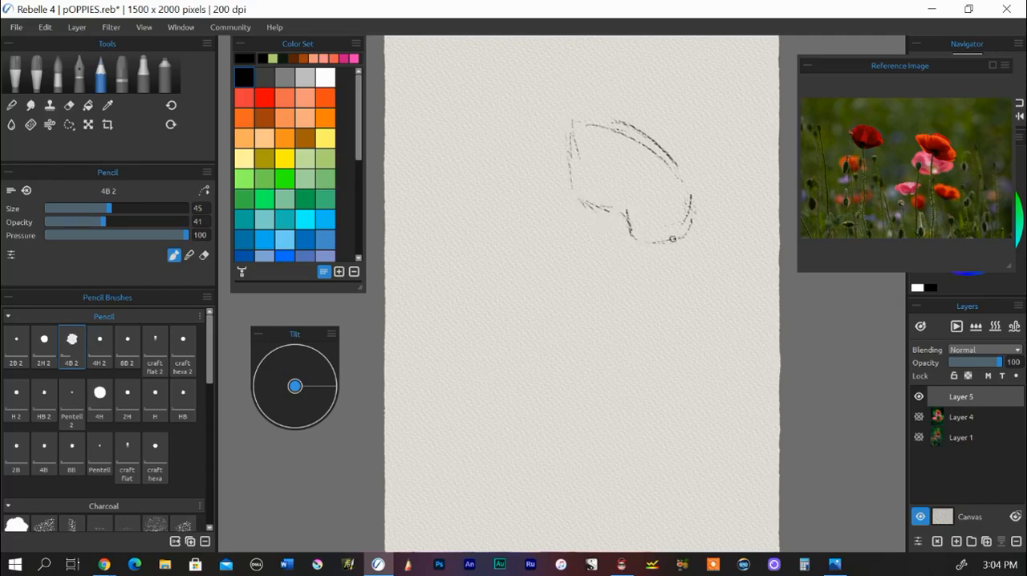
left_click_drag(660, 157, 681, 180)
mouse_move(573, 131)
left_mouse_down()
mouse_move(620, 218)
mouse_move(606, 214)
mouse_move(629, 230)
mouse_move(613, 210)
left_mouse_up()
mouse_move(554, 174)
left_mouse_down()
mouse_move(529, 190)
mouse_move(525, 224)
mouse_move(540, 251)
mouse_move(663, 284)
mouse_move(688, 247)
mouse_move(674, 238)
mouse_move(674, 278)
mouse_move(691, 260)
mouse_move(675, 281)
mouse_move(603, 286)
mouse_move(533, 229)
mouse_move(575, 275)
mouse_move(622, 281)
left_mouse_up()
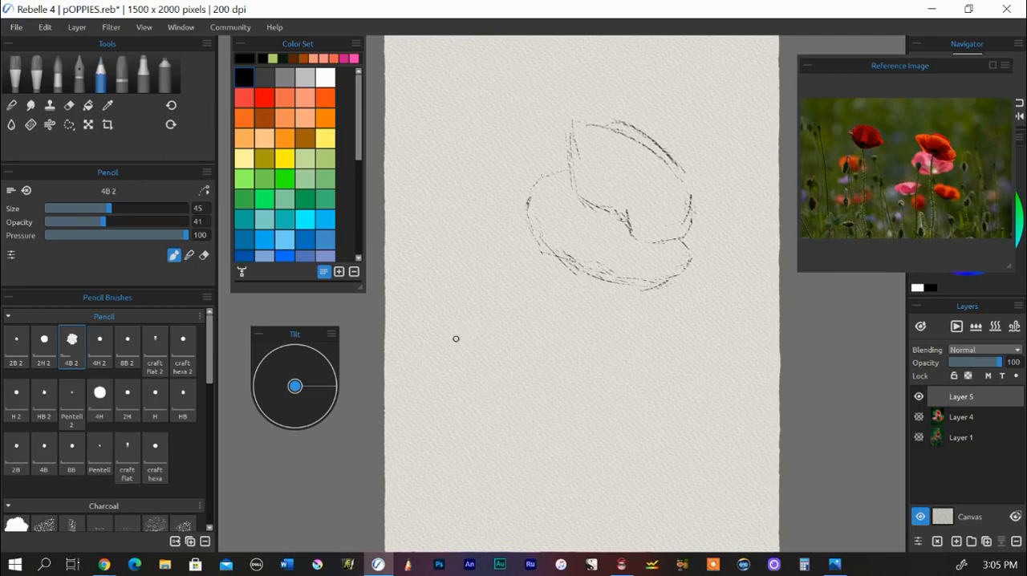
Step: Sketch the outline of a smaller poppy at the lower left of the large flowers
mouse_move(446, 339)
left_mouse_down()
mouse_move(514, 307)
mouse_move(548, 305)
mouse_move(544, 323)
left_mouse_up()
mouse_move(478, 373)
left_mouse_down()
mouse_move(513, 381)
mouse_move(534, 363)
left_mouse_up()
left_click_drag(559, 310, 549, 321)
mouse_move(437, 349)
left_mouse_down()
mouse_move(455, 371)
mouse_move(472, 367)
left_mouse_up()
Step: Sketch a small oval poppy at the lower right and touch up the upper-left edge of the large poppy
left_click_drag(672, 336, 695, 357)
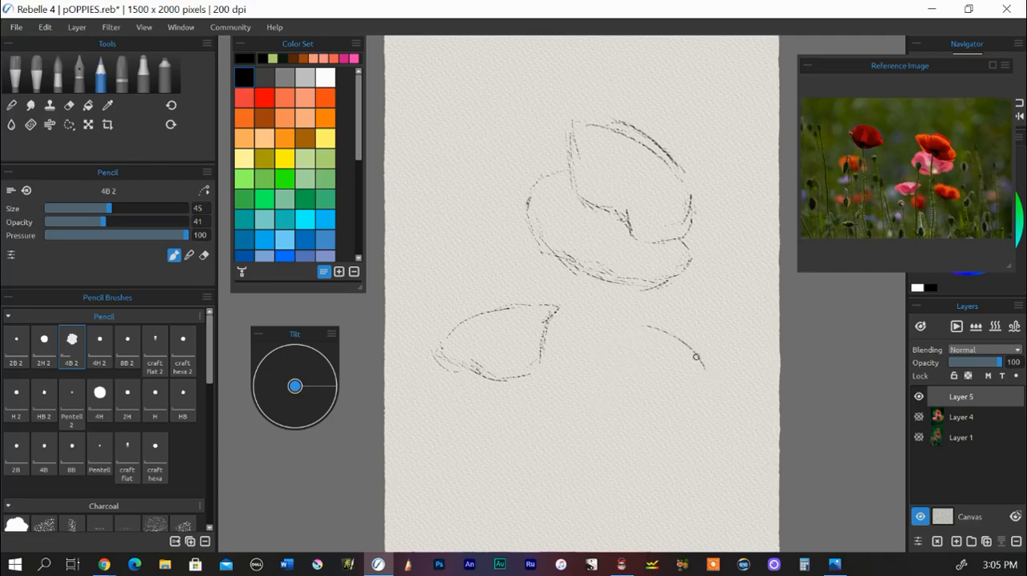
left_click_drag(639, 326, 646, 325)
left_click_drag(664, 392, 700, 396)
left_click_drag(613, 326, 608, 340)
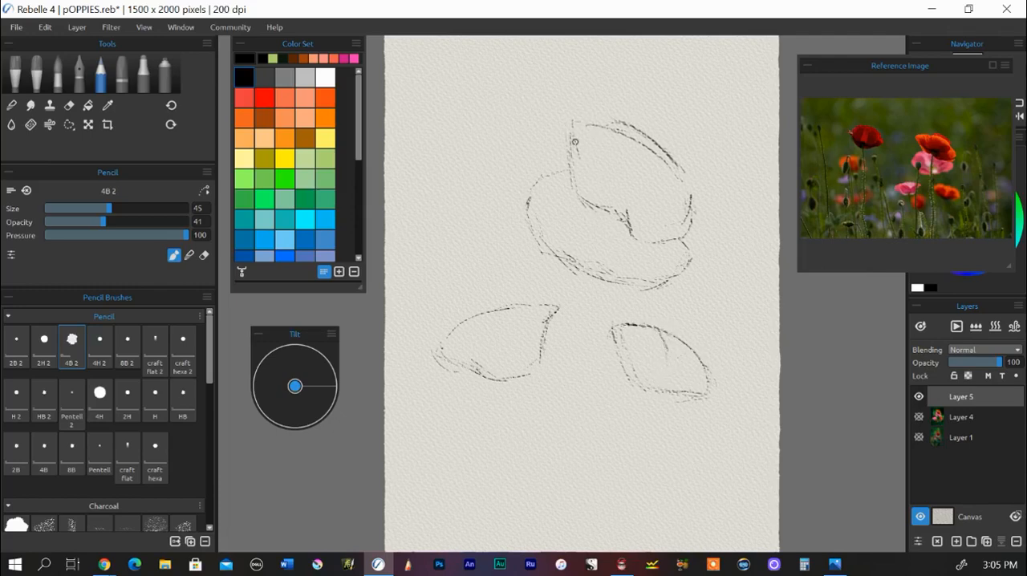
left_click_drag(574, 122, 593, 126)
Step: Enlarge the reference photo to study the flower shapes, and return it small beside the canvas
left_click_drag(856, 57, 511, 38)
left_click_drag(664, 251, 932, 504)
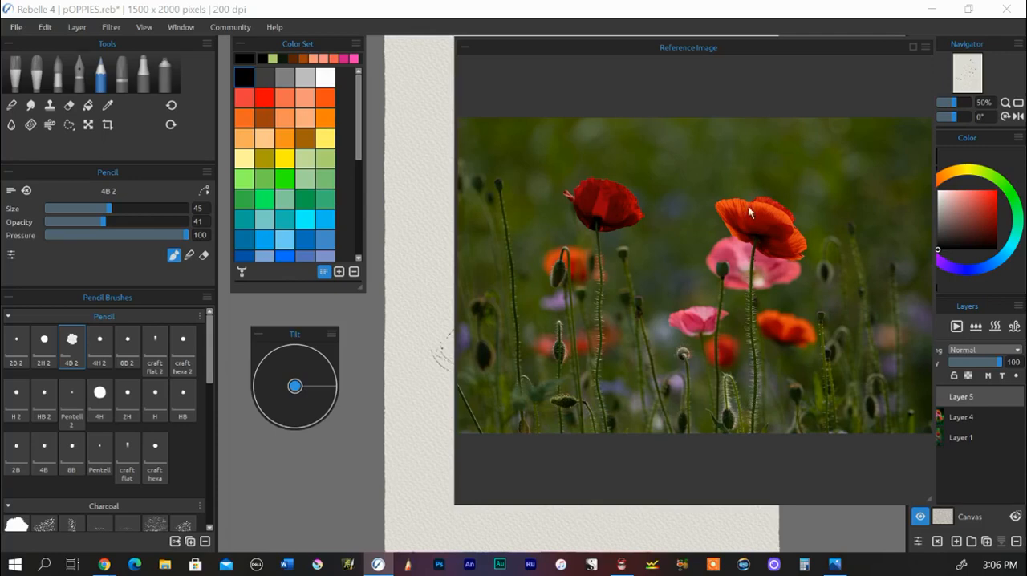
mouse_move(927, 498)
left_mouse_down()
mouse_move(782, 360)
mouse_move(669, 213)
left_mouse_up()
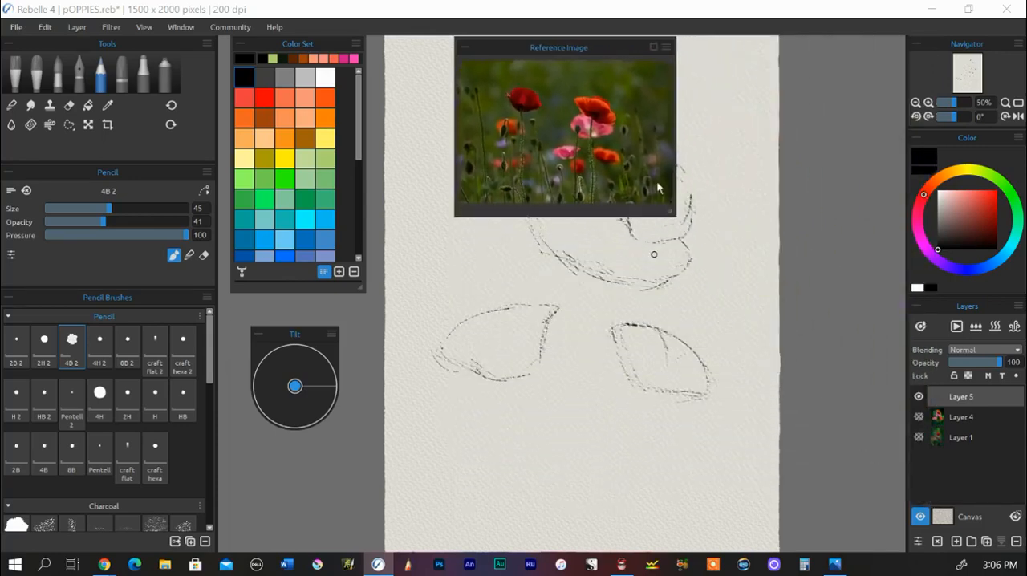
mouse_move(517, 47)
left_mouse_down()
mouse_move(834, 73)
mouse_move(865, 48)
left_mouse_up()
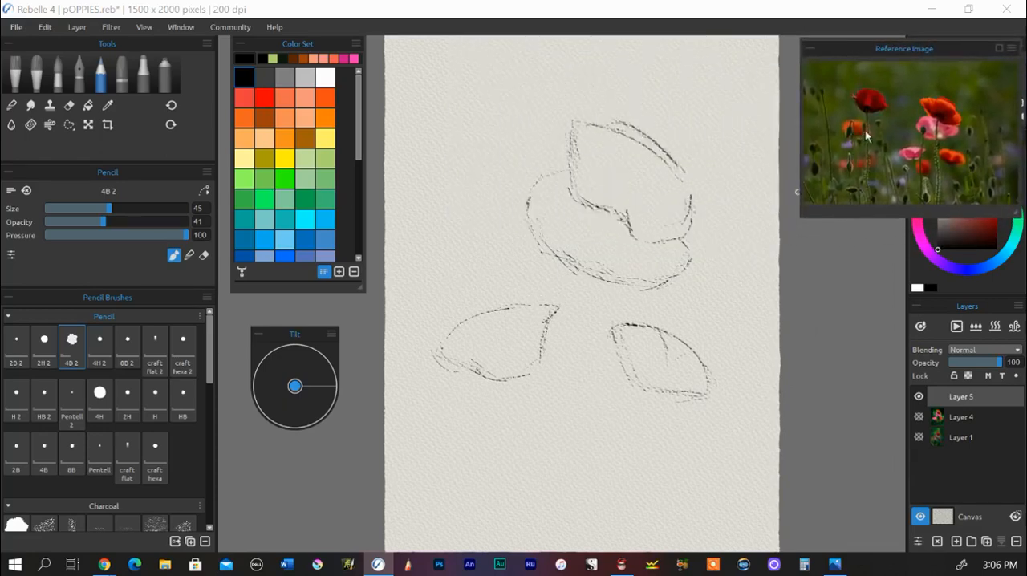
Step: Sketch three buds: a small rounded one above the left poppy and two narrow ones near the canvas bottom
key("ctrl+s")
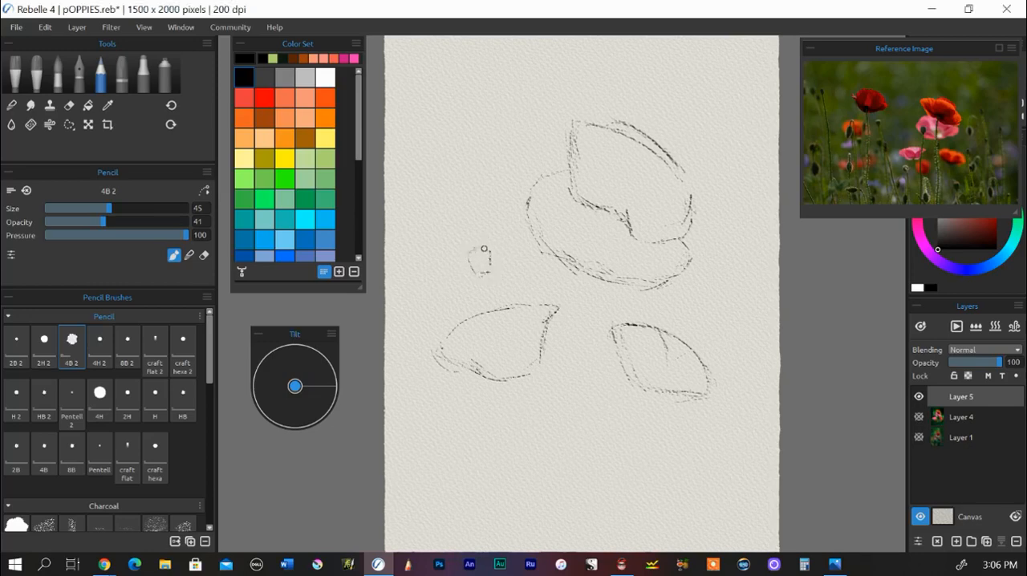
mouse_move(484, 249)
left_mouse_down()
mouse_move(467, 251)
mouse_move(473, 273)
mouse_move(488, 250)
left_mouse_up()
left_click_drag(679, 454, 672, 478)
left_click_drag(656, 439, 655, 478)
left_click_drag(661, 438, 672, 475)
left_click_drag(679, 438, 660, 488)
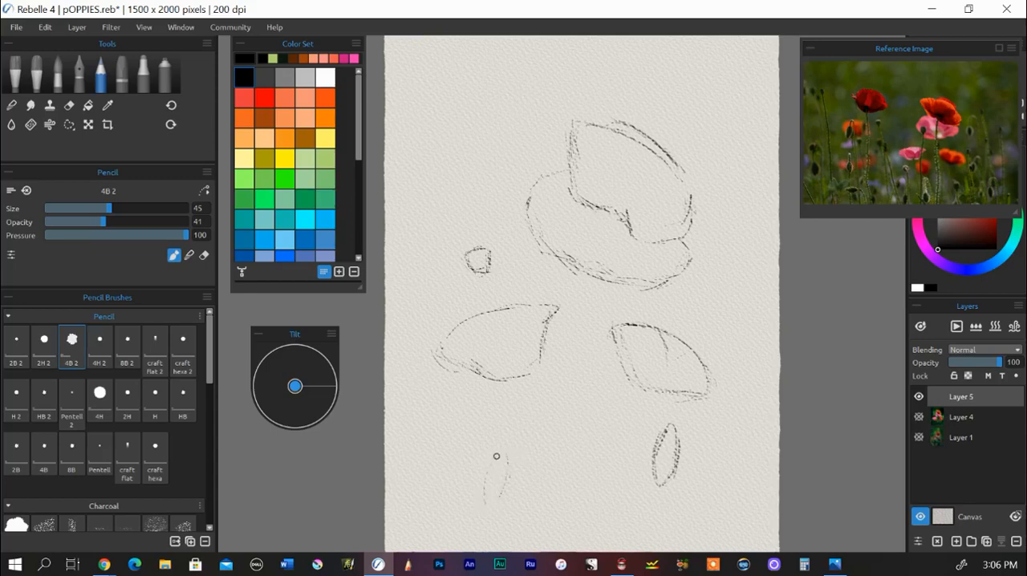
left_click_drag(496, 456, 485, 491)
mouse_move(509, 454)
left_mouse_down()
mouse_move(495, 503)
mouse_move(506, 452)
mouse_move(486, 509)
mouse_move(506, 481)
mouse_move(493, 465)
mouse_move(483, 474)
mouse_move(483, 505)
mouse_move(511, 464)
left_mouse_up()
Step: Add a new layer above the pencil sketch and set the Reed Pen ink brush to size 100
left_click(955, 542)
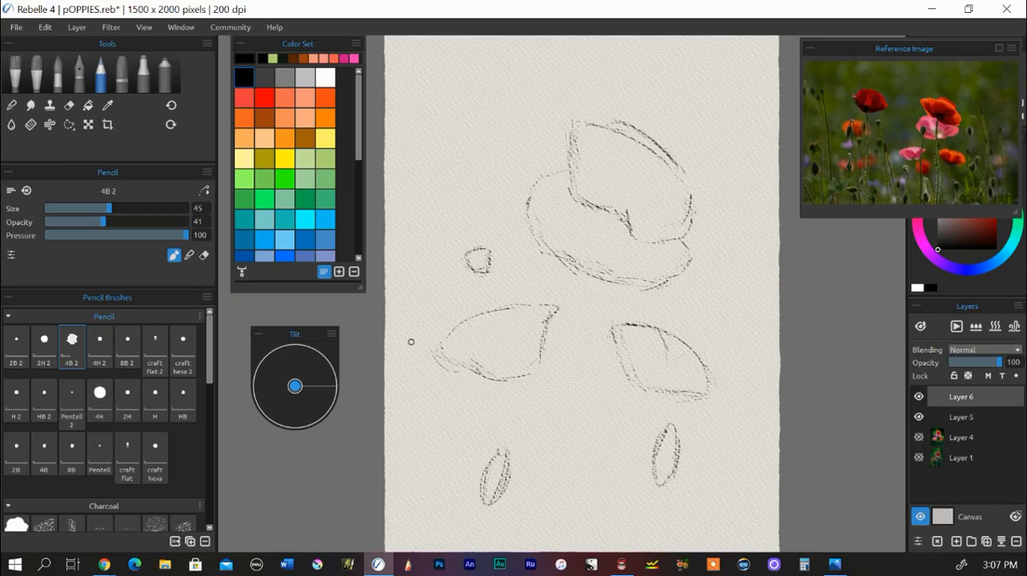
left_click(80, 73)
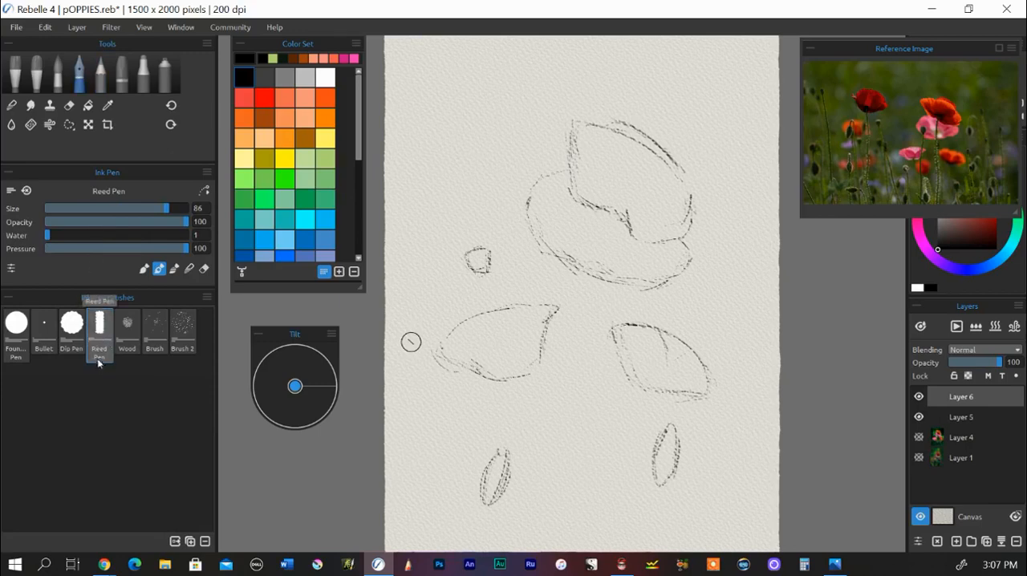
left_click_drag(167, 208, 194, 214)
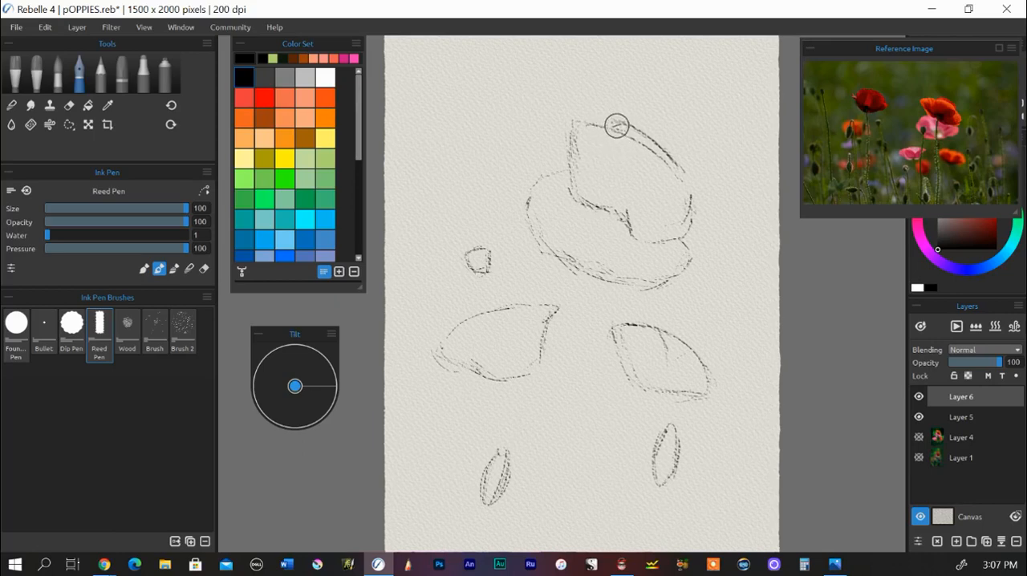
Step: Fill the entire large poppy outline, upper and lower petals, with solid black on Layer 6
mouse_move(616, 126)
left_mouse_down()
mouse_move(675, 172)
mouse_move(665, 162)
mouse_move(668, 208)
mouse_move(644, 156)
mouse_move(654, 156)
mouse_move(618, 122)
mouse_move(622, 139)
mouse_move(582, 125)
mouse_move(633, 146)
mouse_move(685, 195)
mouse_move(581, 158)
mouse_move(578, 139)
mouse_move(579, 189)
mouse_move(605, 209)
mouse_move(584, 134)
mouse_move(620, 151)
mouse_move(579, 125)
mouse_move(644, 167)
mouse_move(635, 142)
mouse_move(648, 143)
mouse_move(686, 229)
mouse_move(654, 230)
left_mouse_up()
mouse_move(595, 179)
left_mouse_down()
mouse_move(603, 213)
mouse_move(607, 163)
mouse_move(627, 220)
mouse_move(617, 162)
mouse_move(651, 228)
mouse_move(669, 236)
mouse_move(660, 213)
mouse_move(680, 221)
mouse_move(681, 193)
mouse_move(661, 187)
mouse_move(652, 214)
mouse_move(625, 188)
mouse_move(657, 206)
mouse_move(653, 226)
mouse_move(670, 233)
mouse_move(631, 233)
left_mouse_up()
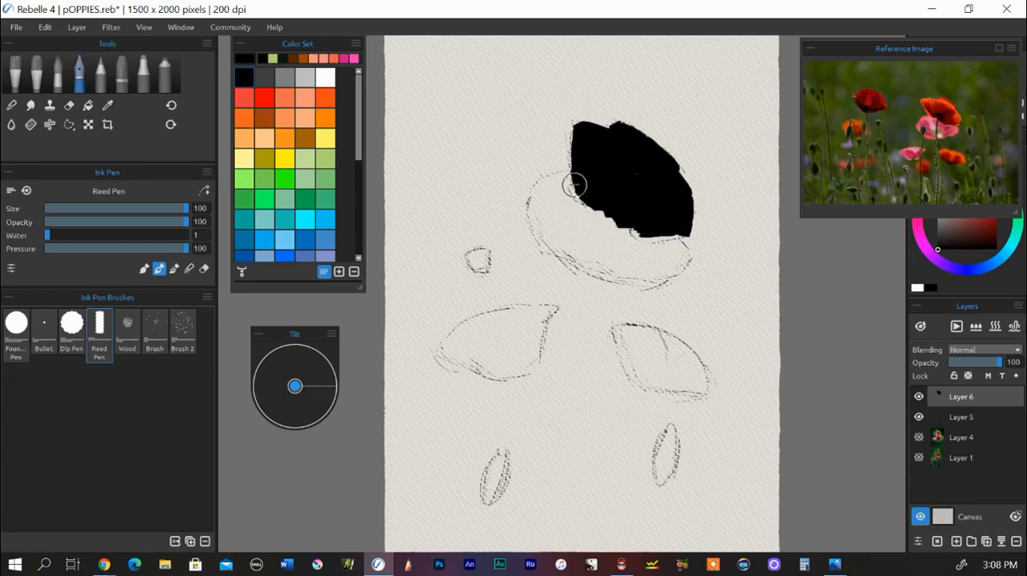
mouse_move(580, 179)
left_mouse_down()
mouse_move(546, 196)
mouse_move(559, 185)
mouse_move(542, 229)
mouse_move(540, 197)
mouse_move(558, 246)
mouse_move(543, 213)
mouse_move(548, 195)
mouse_move(577, 258)
mouse_move(550, 228)
mouse_move(559, 249)
mouse_move(542, 190)
mouse_move(562, 200)
mouse_move(565, 214)
mouse_move(553, 218)
mouse_move(573, 185)
mouse_move(532, 207)
left_mouse_up()
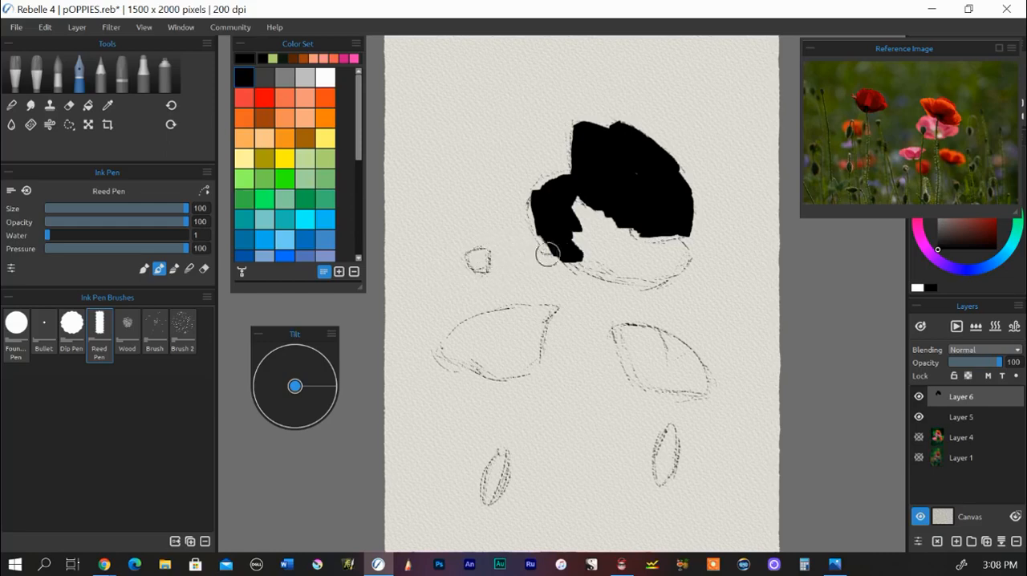
mouse_move(557, 229)
left_mouse_down()
mouse_move(584, 259)
mouse_move(571, 263)
mouse_move(648, 276)
left_mouse_up()
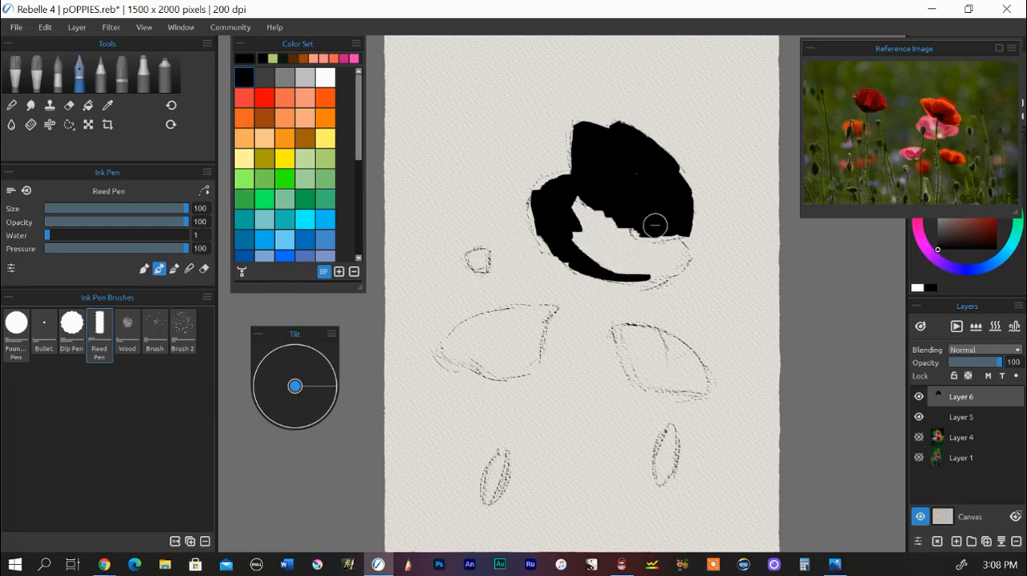
mouse_move(653, 222)
left_mouse_down()
mouse_move(681, 254)
mouse_move(669, 274)
mouse_move(684, 259)
mouse_move(642, 287)
mouse_move(568, 255)
mouse_move(567, 240)
mouse_move(588, 258)
mouse_move(578, 204)
left_mouse_up()
mouse_move(613, 255)
left_mouse_down()
mouse_move(564, 195)
mouse_move(632, 245)
mouse_move(625, 200)
mouse_move(635, 183)
mouse_move(621, 171)
mouse_move(616, 229)
mouse_move(593, 224)
mouse_move(623, 255)
mouse_move(666, 256)
mouse_move(657, 243)
mouse_move(649, 261)
mouse_move(658, 261)
mouse_move(637, 274)
mouse_move(671, 256)
mouse_move(603, 262)
mouse_move(634, 245)
left_mouse_up()
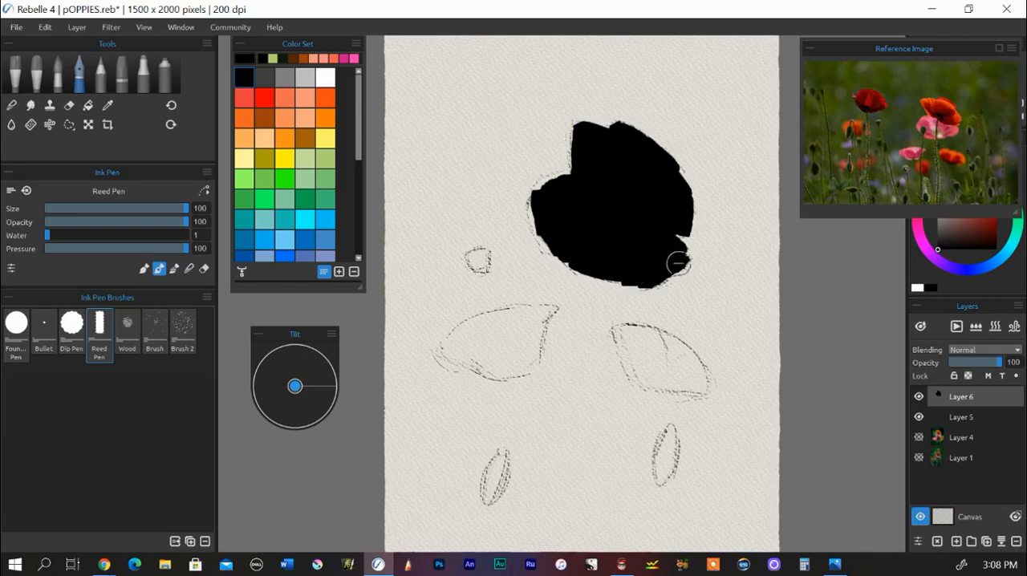
mouse_move(564, 218)
left_mouse_down()
mouse_move(543, 190)
mouse_move(576, 175)
mouse_move(553, 187)
mouse_move(554, 231)
mouse_move(540, 203)
mouse_move(559, 245)
mouse_move(601, 266)
mouse_move(657, 267)
left_mouse_up()
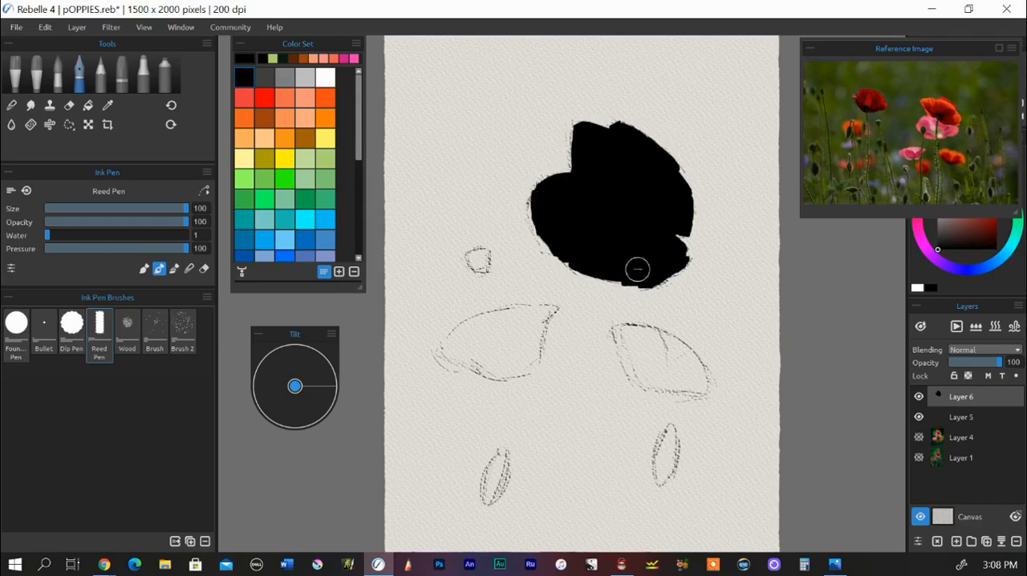
Step: Fill the rounded bud and both lower poppies with black, and the two narrow buds at brush size 64
mouse_move(482, 251)
left_mouse_down()
mouse_move(472, 251)
mouse_move(482, 252)
mouse_move(479, 269)
mouse_move(483, 254)
left_mouse_up()
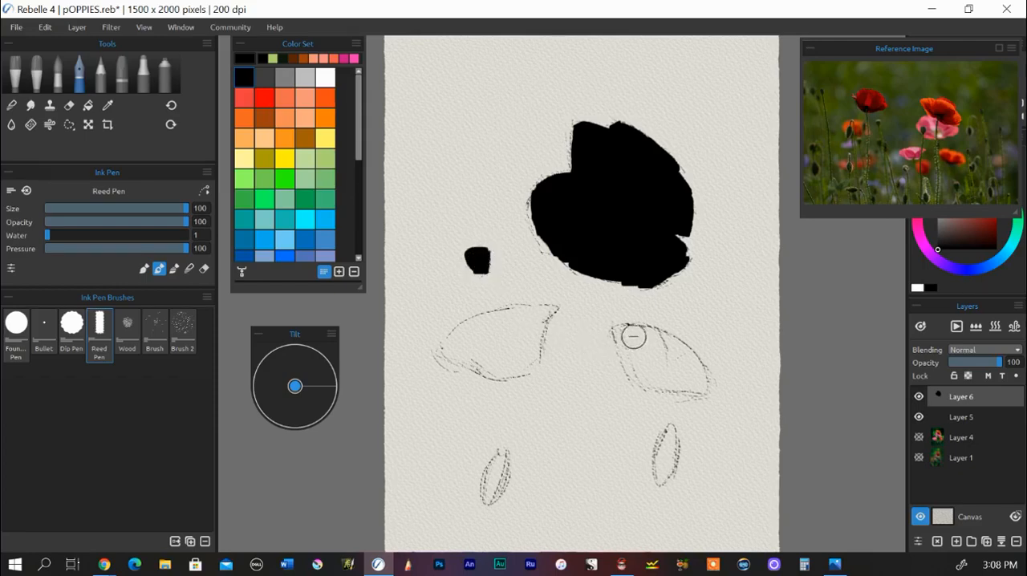
mouse_move(621, 324)
left_mouse_down()
mouse_move(685, 343)
mouse_move(702, 392)
mouse_move(669, 335)
mouse_move(684, 391)
mouse_move(659, 354)
mouse_move(672, 382)
mouse_move(652, 387)
mouse_move(642, 360)
mouse_move(637, 383)
mouse_move(622, 333)
mouse_move(624, 341)
mouse_move(623, 330)
mouse_move(640, 330)
mouse_move(618, 331)
mouse_move(626, 327)
mouse_move(650, 357)
mouse_move(641, 364)
mouse_move(654, 333)
mouse_move(665, 362)
mouse_move(644, 358)
mouse_move(663, 379)
mouse_move(696, 386)
mouse_move(648, 386)
mouse_move(623, 341)
mouse_move(644, 386)
mouse_move(638, 361)
left_mouse_up()
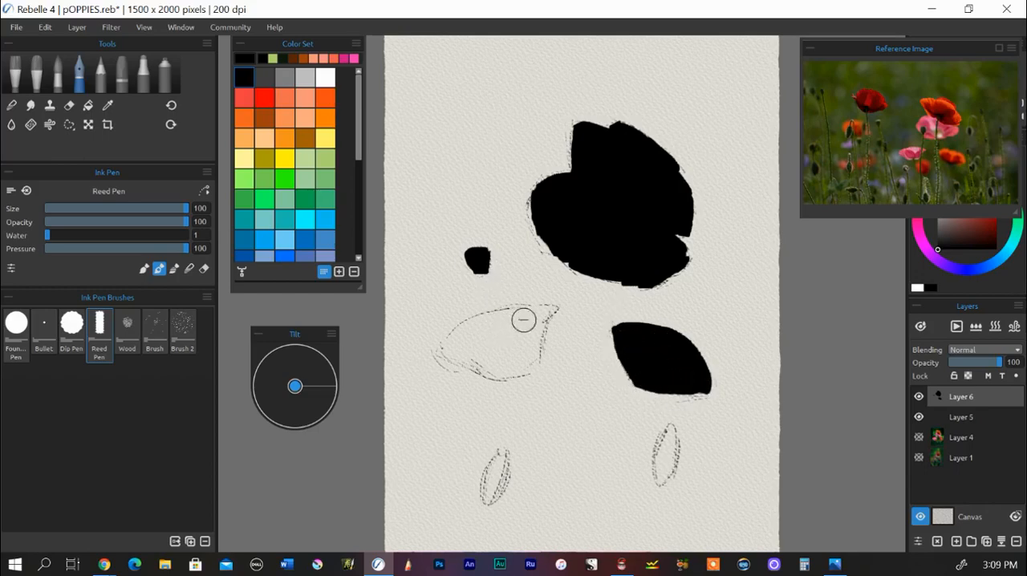
mouse_move(549, 305)
left_mouse_down()
mouse_move(532, 328)
mouse_move(534, 312)
mouse_move(544, 307)
mouse_move(535, 337)
mouse_move(542, 310)
mouse_move(535, 332)
mouse_move(522, 315)
mouse_move(537, 312)
mouse_move(507, 312)
mouse_move(540, 310)
mouse_move(511, 315)
mouse_move(529, 342)
mouse_move(538, 317)
mouse_move(529, 366)
mouse_move(507, 361)
mouse_move(512, 350)
mouse_move(520, 354)
mouse_move(503, 312)
mouse_move(430, 347)
mouse_move(449, 341)
mouse_move(441, 355)
mouse_move(462, 337)
mouse_move(449, 344)
mouse_move(460, 349)
mouse_move(492, 322)
mouse_move(487, 330)
mouse_move(483, 320)
mouse_move(517, 355)
mouse_move(449, 348)
mouse_move(518, 367)
mouse_move(509, 353)
mouse_move(470, 346)
mouse_move(494, 363)
left_mouse_up()
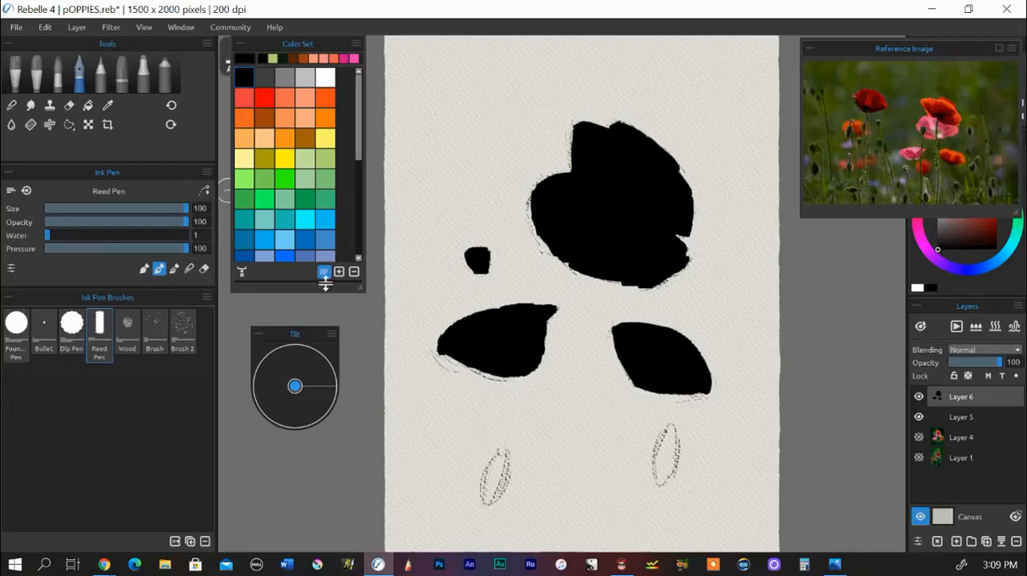
left_click_drag(184, 210, 141, 207)
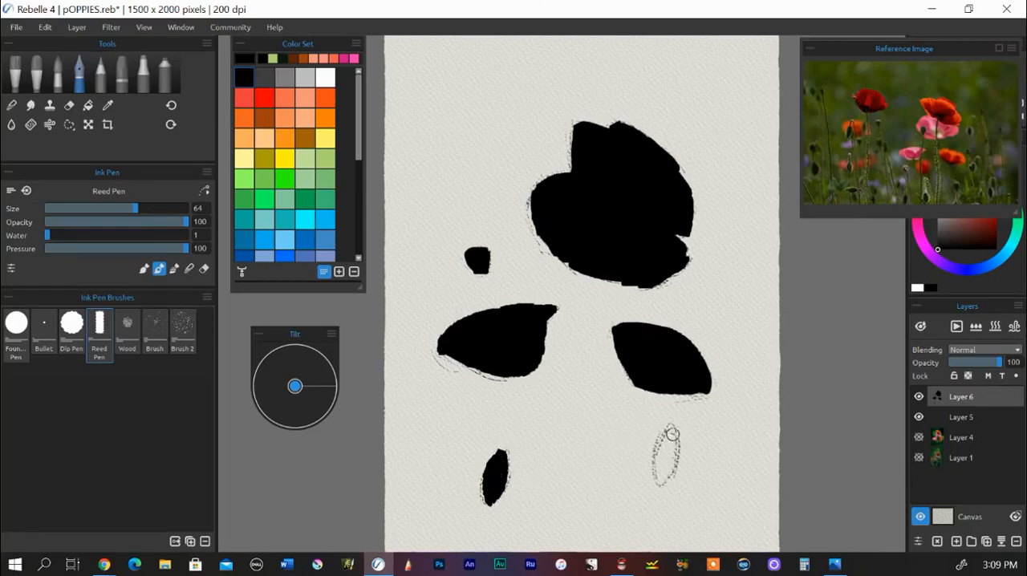
left_click_drag(674, 431, 676, 437)
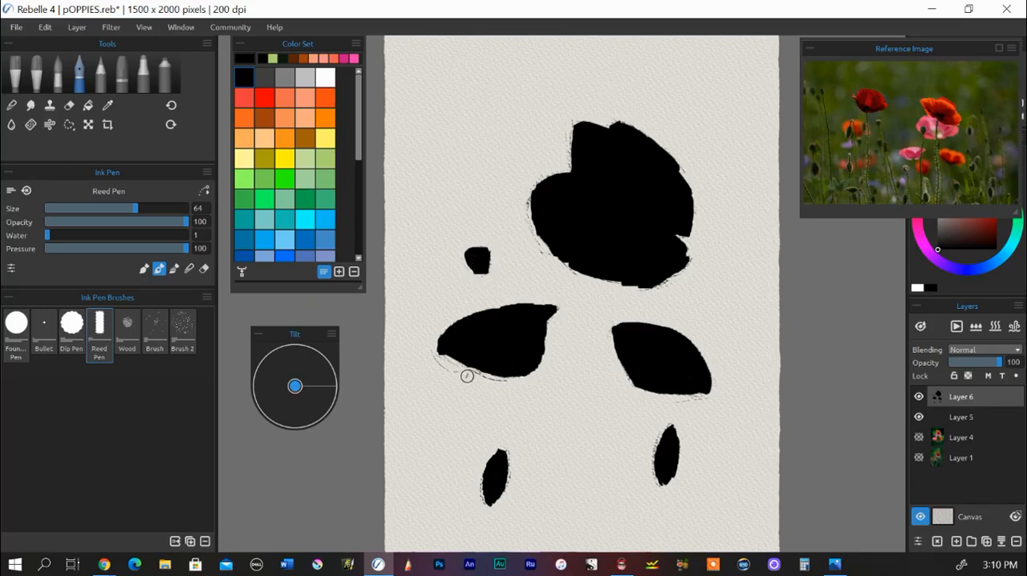
Step: Make Layer 6 a masking fluid layer and prepare the watercolor Round brush in light green for Layer 5
left_click(988, 377)
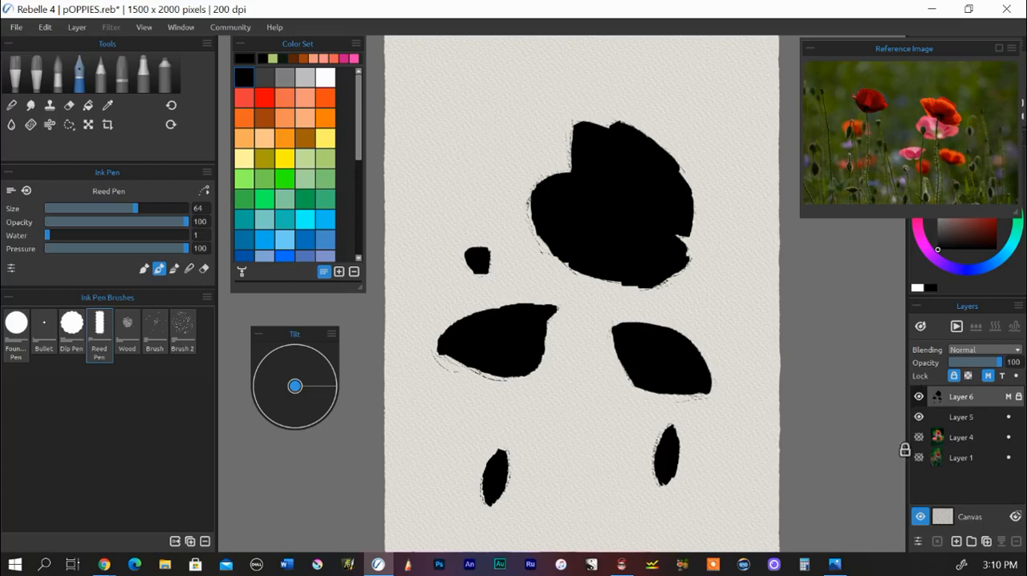
left_click(948, 417)
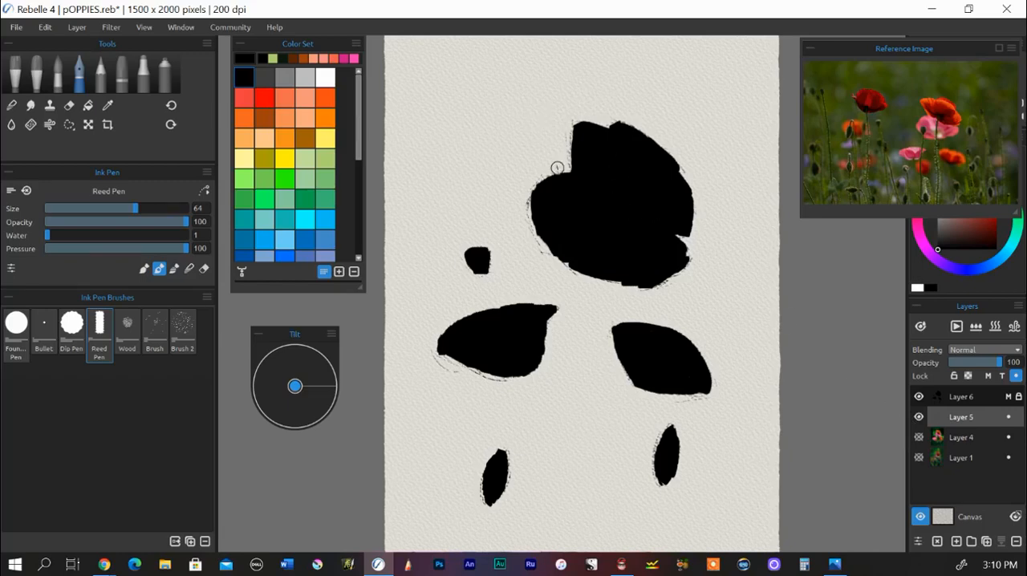
left_click(58, 72)
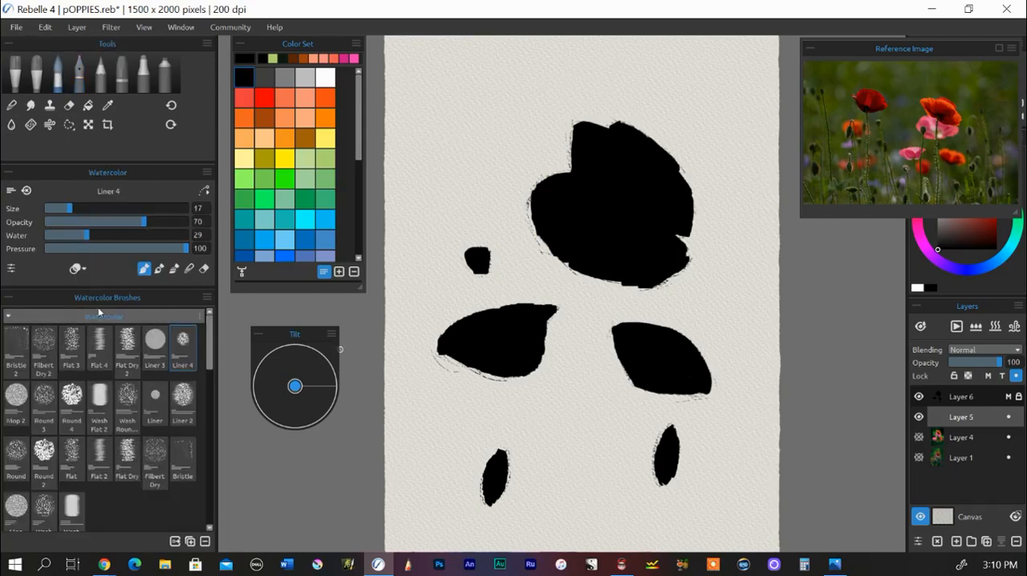
left_click(14, 458)
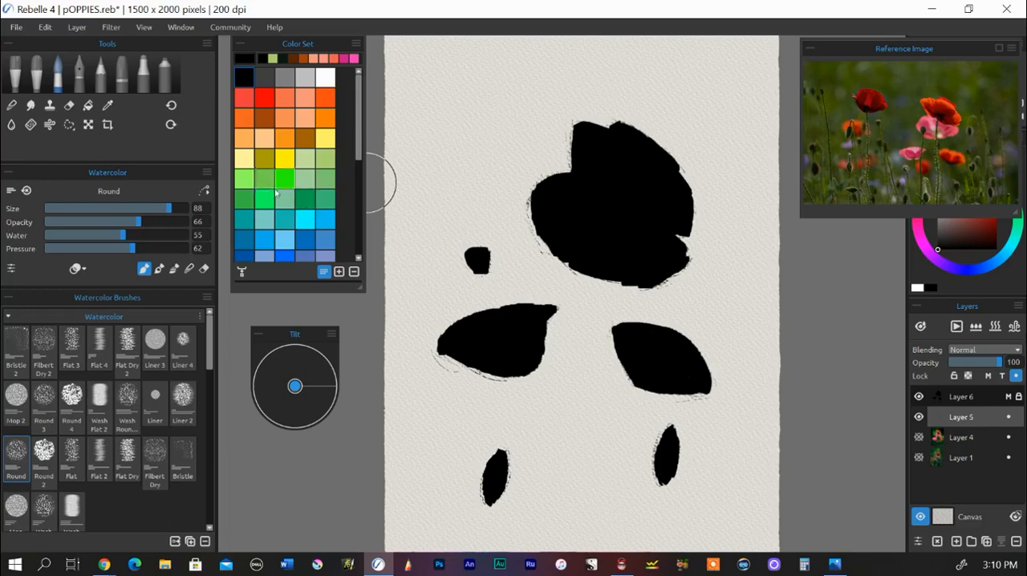
left_click(248, 186)
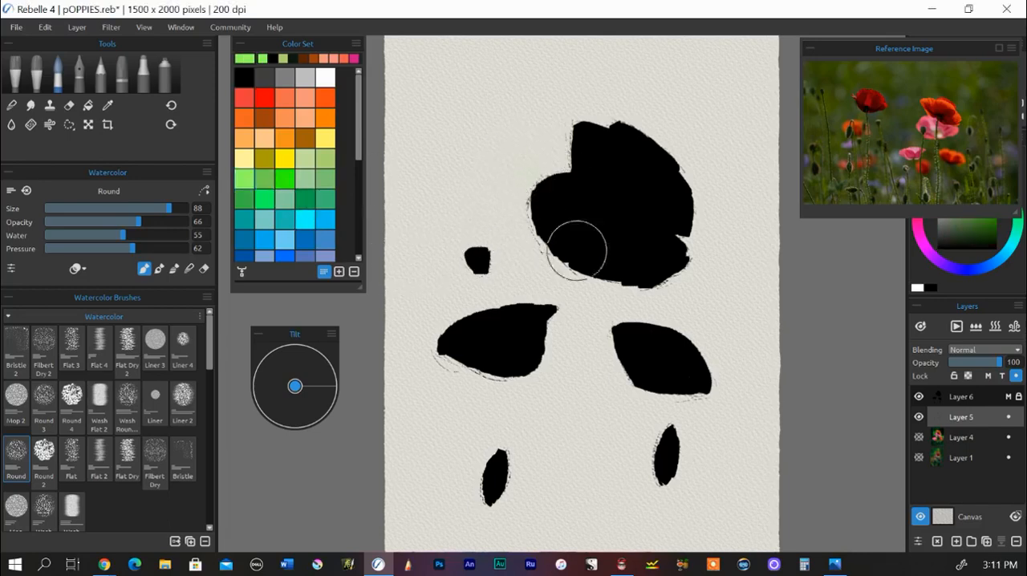
Step: Paint a soft light green wash on Layer 5 left of the large poppy, raising the brush opacity to 100
left_click(963, 398)
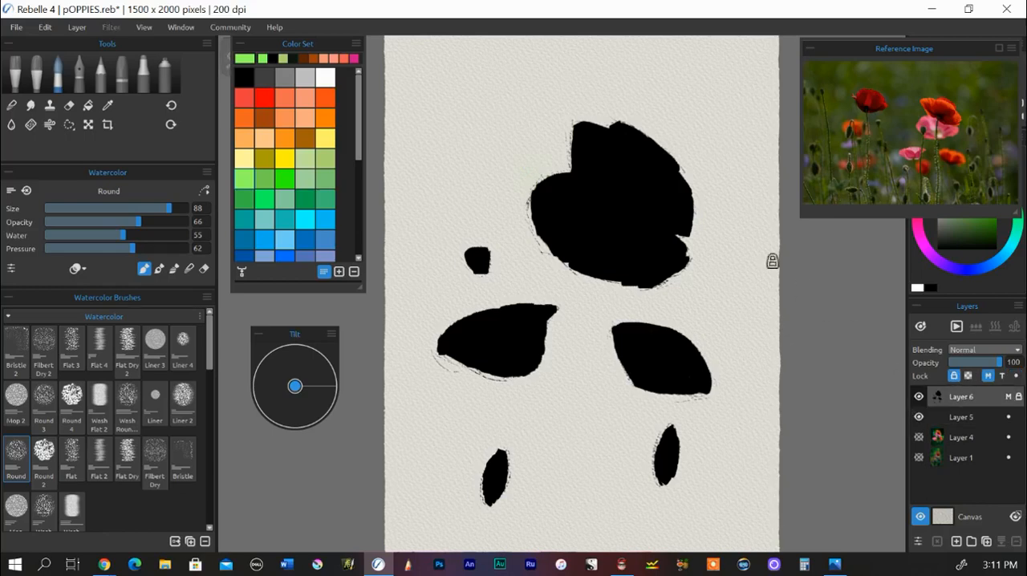
left_click(955, 418)
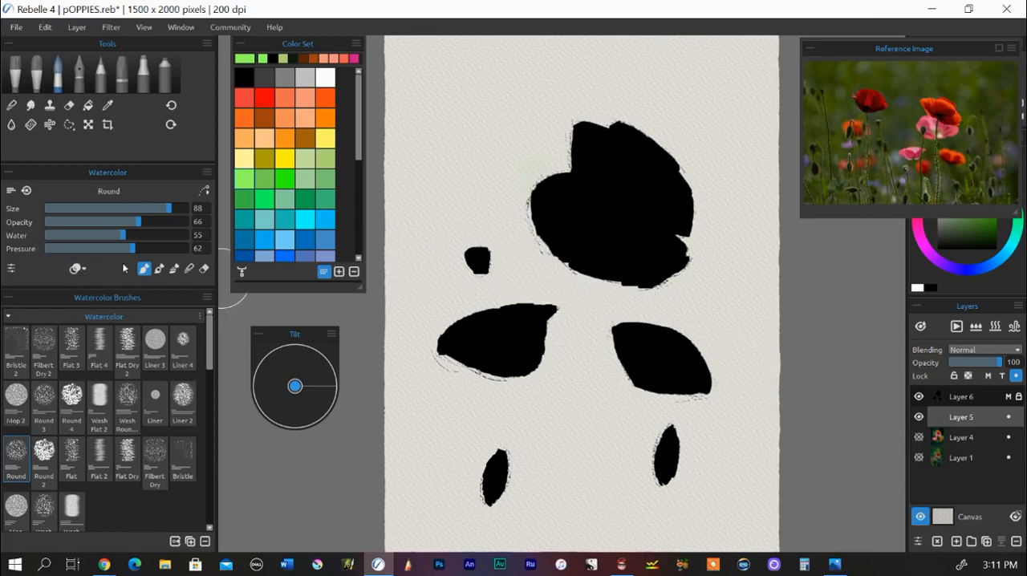
left_click_drag(473, 244, 467, 222)
left_click_drag(142, 224, 179, 227)
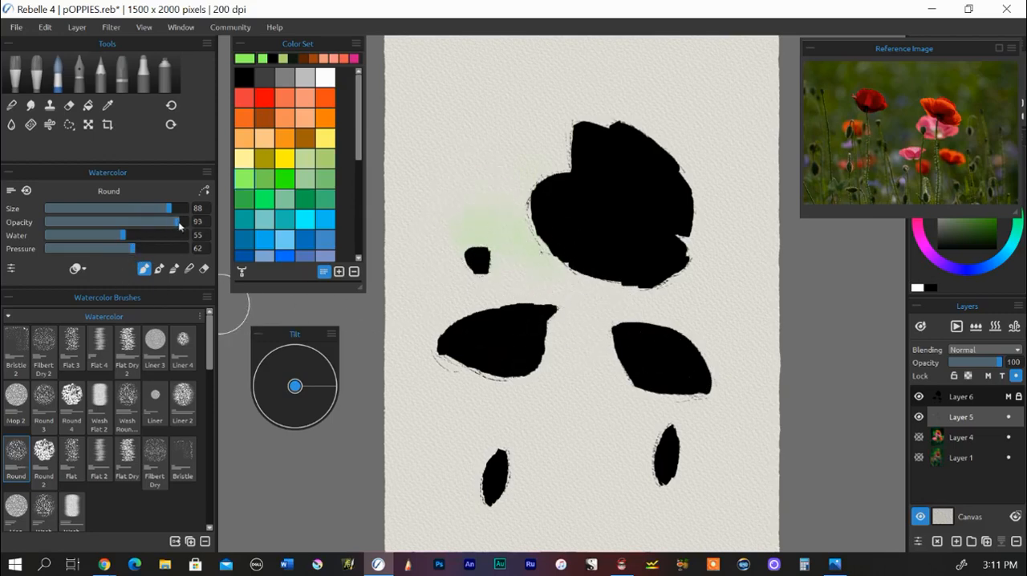
left_click_drag(475, 205, 522, 229)
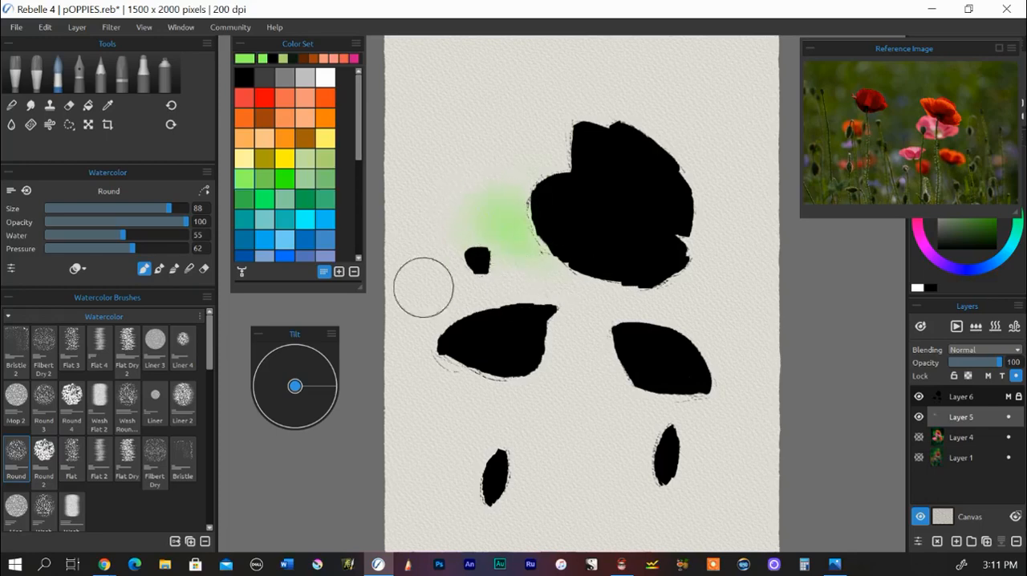
Step: Layer light green and medium green strokes left of the large poppy with the Round 2 watercolor brush
left_click(44, 459)
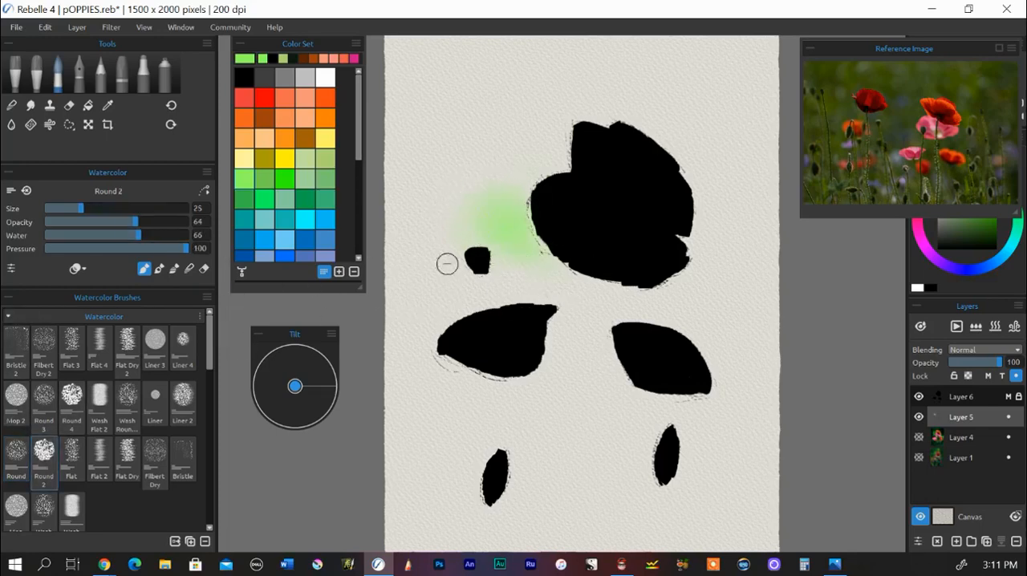
mouse_move(490, 179)
left_mouse_down()
mouse_move(557, 244)
mouse_move(529, 263)
left_mouse_up()
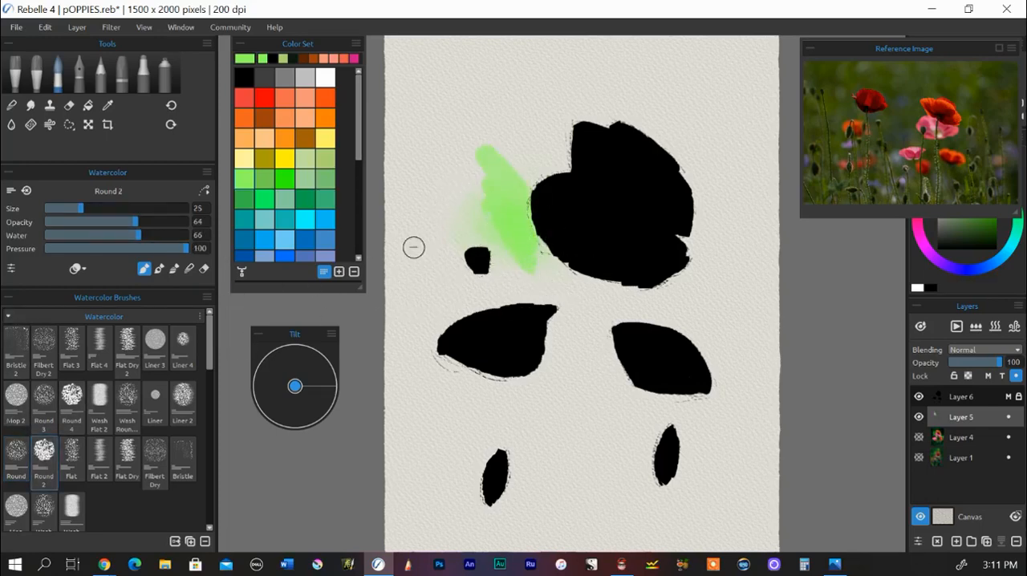
left_click(266, 179)
mouse_move(480, 197)
left_mouse_down()
mouse_move(541, 197)
mouse_move(533, 177)
mouse_move(546, 227)
mouse_move(533, 271)
mouse_move(473, 197)
mouse_move(480, 150)
mouse_move(551, 180)
left_mouse_up()
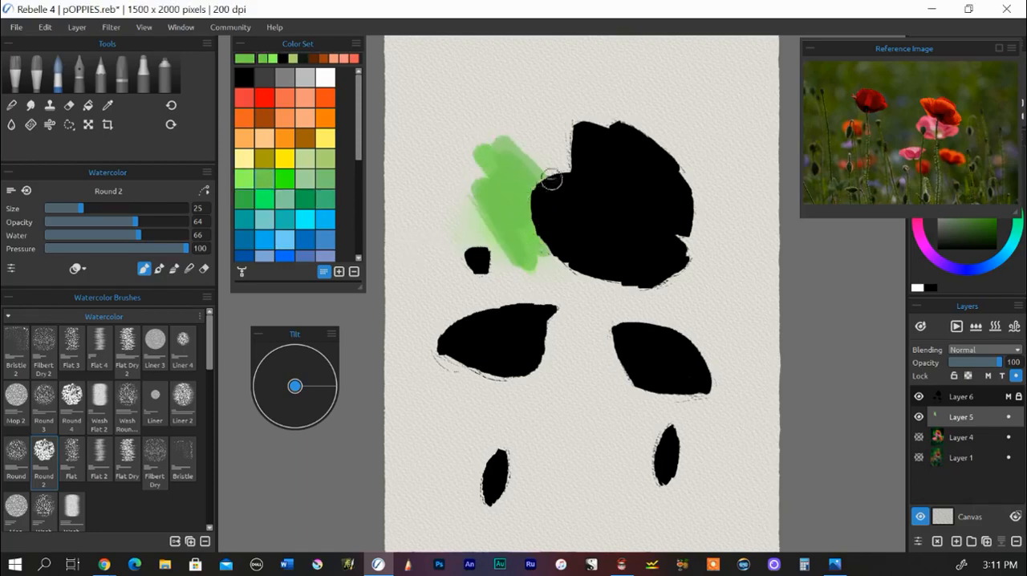
Step: Shrink the reference image clear of the color wheel, and extend the medium green along both sides of the large poppy
left_click_drag(1019, 215, 926, 153)
left_click_drag(845, 55, 818, 54)
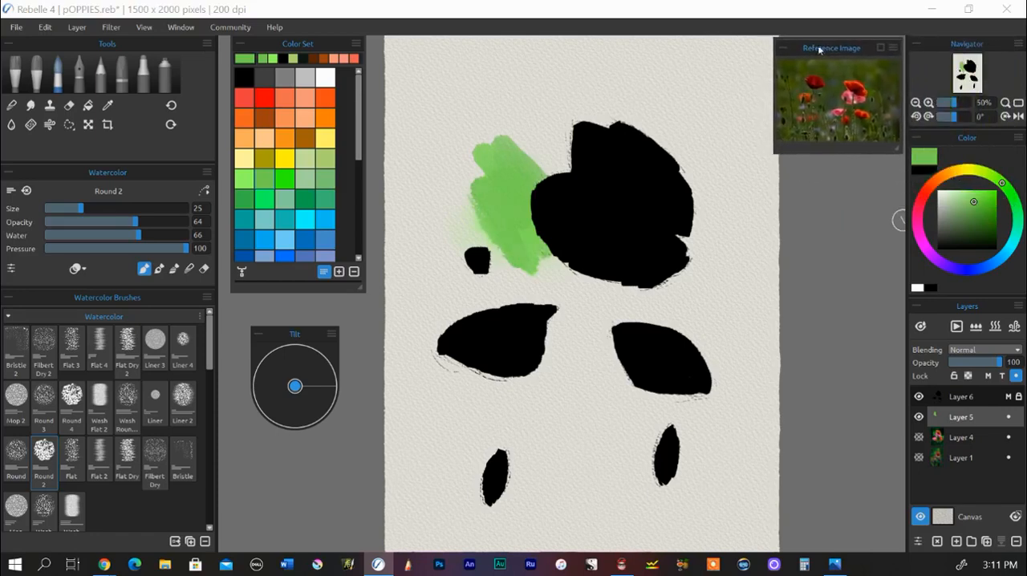
mouse_move(554, 219)
left_mouse_down()
mouse_move(573, 194)
mouse_move(556, 233)
mouse_move(587, 287)
mouse_move(537, 259)
mouse_move(527, 279)
mouse_move(504, 265)
left_mouse_up()
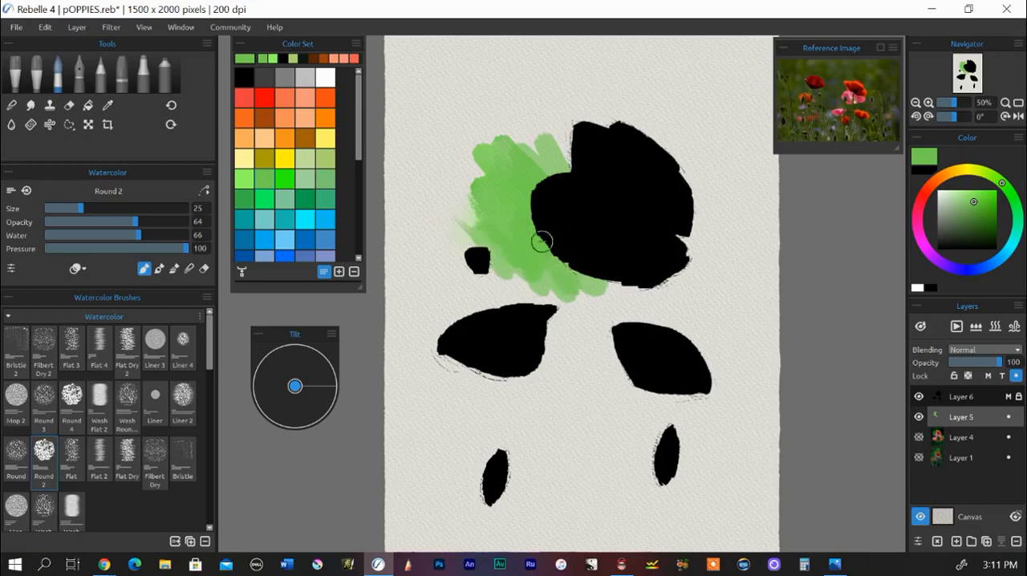
mouse_move(672, 140)
left_mouse_down()
mouse_move(682, 136)
mouse_move(672, 162)
mouse_move(697, 160)
mouse_move(704, 179)
left_mouse_up()
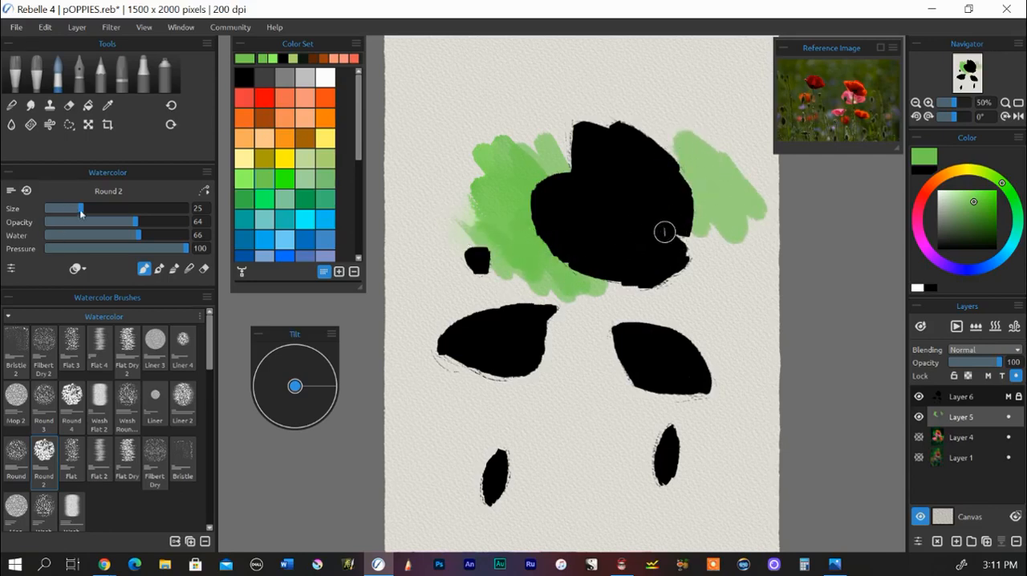
Step: Surround the large poppy with teal green at brush size 38, and layer a deeper green outward and down between the lower poppies
left_click_drag(80, 209, 99, 209)
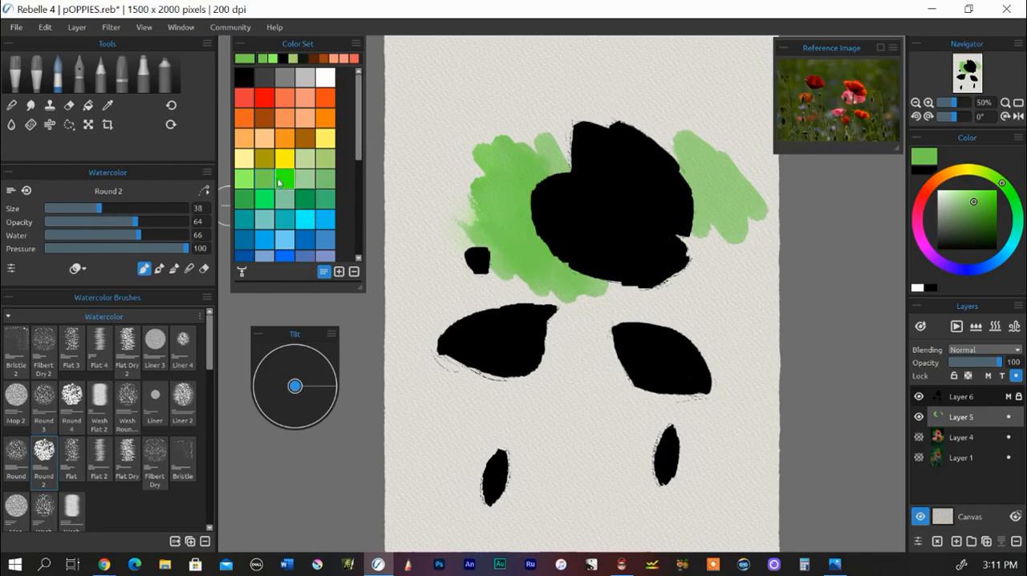
left_click(326, 200)
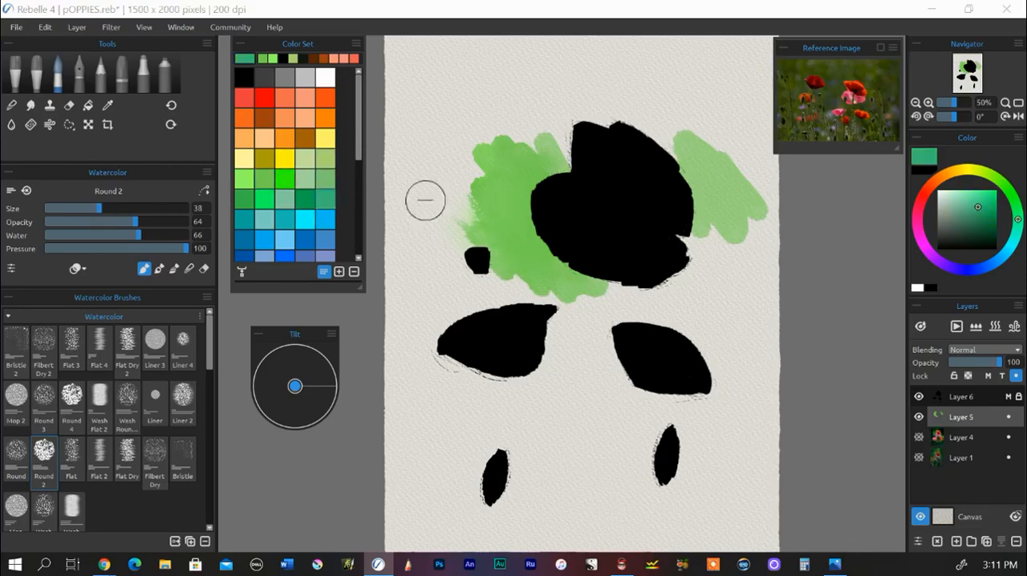
mouse_move(562, 156)
left_mouse_down()
mouse_move(550, 115)
mouse_move(537, 120)
left_mouse_up()
mouse_move(494, 149)
left_mouse_down()
mouse_move(553, 201)
mouse_move(609, 182)
mouse_move(604, 106)
mouse_move(705, 184)
mouse_move(686, 212)
mouse_move(711, 263)
mouse_move(664, 251)
mouse_move(691, 174)
mouse_move(685, 121)
mouse_move(717, 124)
mouse_move(728, 273)
mouse_move(707, 306)
mouse_move(589, 247)
mouse_move(451, 198)
mouse_move(453, 237)
mouse_move(528, 262)
mouse_move(538, 282)
mouse_move(466, 262)
mouse_move(485, 305)
mouse_move(506, 312)
mouse_move(511, 280)
mouse_move(559, 322)
left_mouse_up()
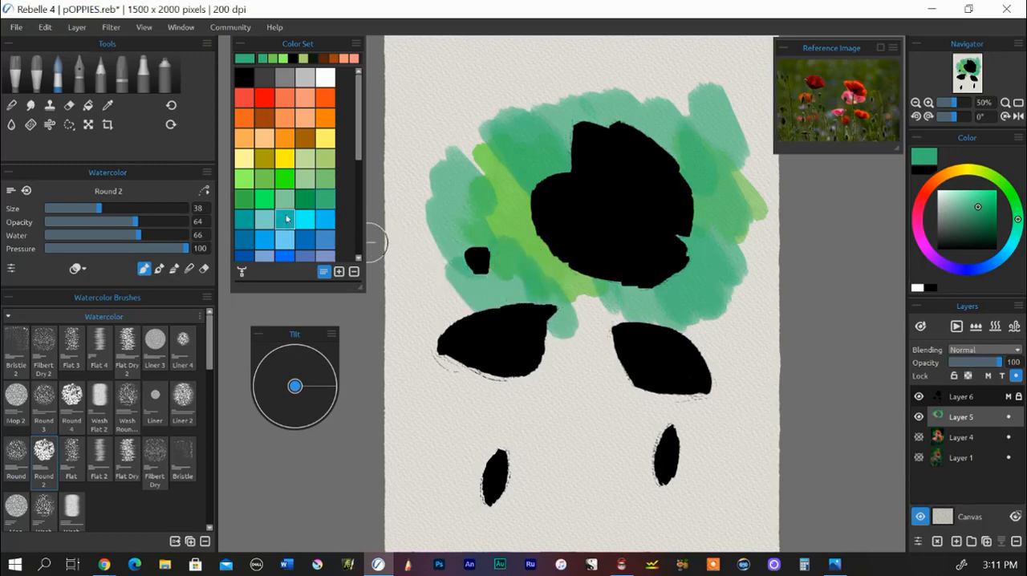
left_click(305, 198)
mouse_move(438, 164)
left_mouse_down()
mouse_move(483, 136)
mouse_move(459, 94)
mouse_move(436, 153)
mouse_move(425, 260)
mouse_move(544, 286)
mouse_move(584, 327)
mouse_move(616, 317)
mouse_move(625, 351)
mouse_move(578, 350)
mouse_move(596, 352)
mouse_move(609, 279)
mouse_move(649, 325)
mouse_move(677, 322)
mouse_move(720, 278)
left_mouse_up()
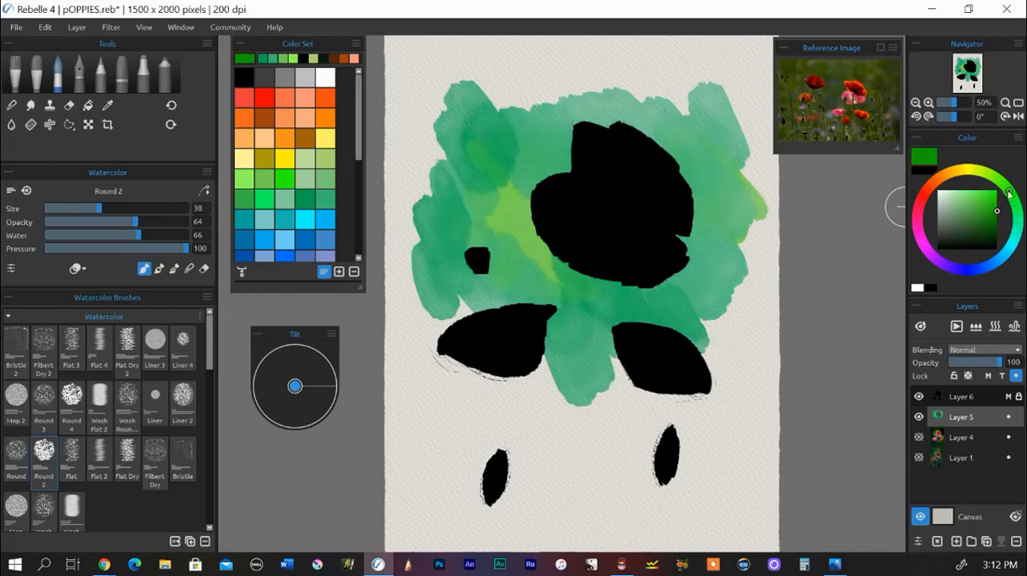
Step: Mix a dark olive green and paint it around the outer background and beside the two lower poppies
left_click_drag(997, 214, 987, 231)
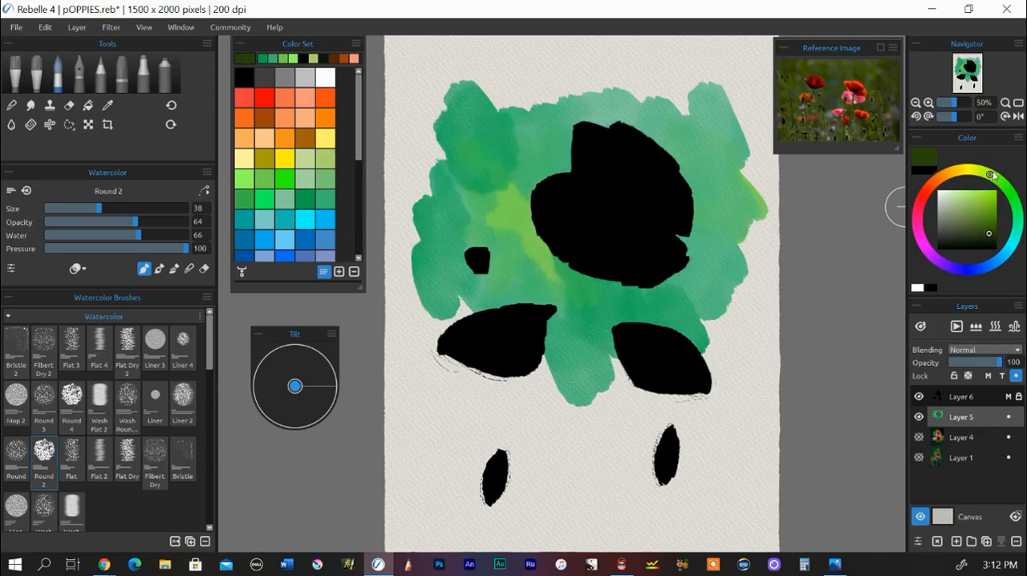
mouse_move(714, 72)
left_mouse_down()
mouse_move(677, 84)
mouse_move(671, 73)
mouse_move(659, 99)
mouse_move(701, 132)
mouse_move(700, 102)
mouse_move(643, 64)
mouse_move(618, 79)
mouse_move(681, 162)
mouse_move(738, 176)
mouse_move(732, 136)
mouse_move(672, 64)
mouse_move(679, 36)
mouse_move(646, 65)
mouse_move(606, 128)
mouse_move(588, 99)
mouse_move(595, 68)
mouse_move(523, 85)
mouse_move(533, 132)
mouse_move(501, 105)
mouse_move(550, 54)
mouse_move(567, 91)
mouse_move(488, 95)
mouse_move(515, 73)
mouse_move(450, 89)
mouse_move(444, 188)
mouse_move(460, 136)
mouse_move(496, 103)
mouse_move(478, 78)
mouse_move(404, 192)
mouse_move(396, 158)
mouse_move(403, 245)
mouse_move(550, 249)
mouse_move(561, 289)
mouse_move(554, 331)
mouse_move(599, 313)
mouse_move(626, 349)
mouse_move(532, 369)
mouse_move(530, 423)
mouse_move(503, 405)
mouse_move(486, 417)
mouse_move(452, 292)
mouse_move(419, 322)
mouse_move(420, 383)
mouse_move(424, 398)
mouse_move(457, 390)
mouse_move(400, 374)
mouse_move(400, 353)
mouse_move(459, 395)
mouse_move(434, 409)
mouse_move(481, 401)
left_mouse_up()
mouse_move(694, 399)
left_mouse_down()
mouse_move(718, 365)
mouse_move(717, 307)
mouse_move(714, 334)
mouse_move(703, 277)
mouse_move(669, 299)
mouse_move(680, 305)
mouse_move(739, 267)
mouse_move(782, 274)
mouse_move(735, 238)
mouse_move(757, 197)
mouse_move(759, 225)
left_mouse_up()
mouse_move(394, 142)
left_mouse_down()
mouse_move(422, 262)
mouse_move(474, 220)
mouse_move(439, 219)
mouse_move(453, 287)
mouse_move(477, 286)
mouse_move(418, 261)
mouse_move(426, 186)
mouse_move(471, 302)
mouse_move(446, 333)
left_mouse_up()
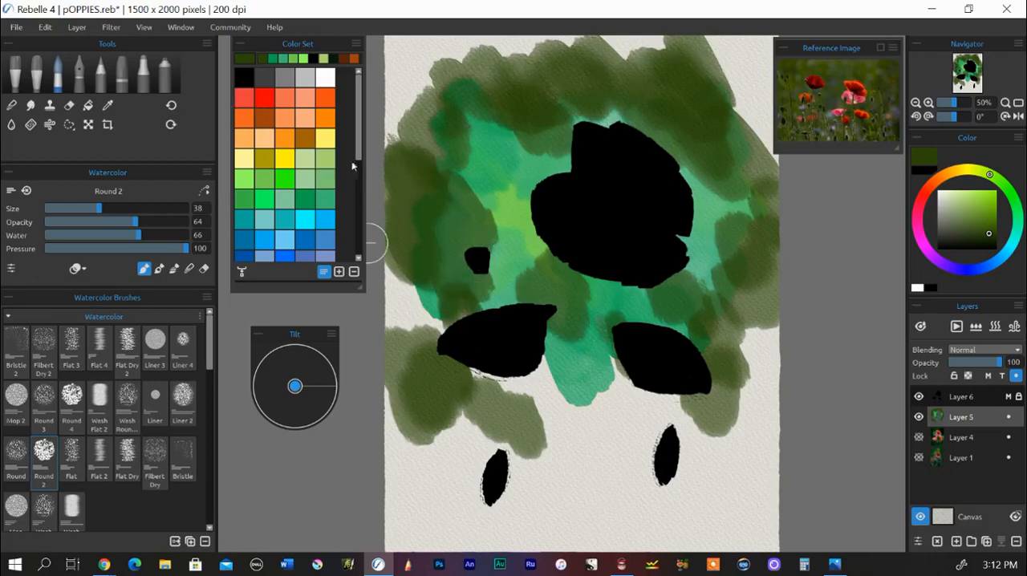
Step: Add light pink patches at the left and right canvas edges beside the lower poppies
scroll(301, 210, "down", 4)
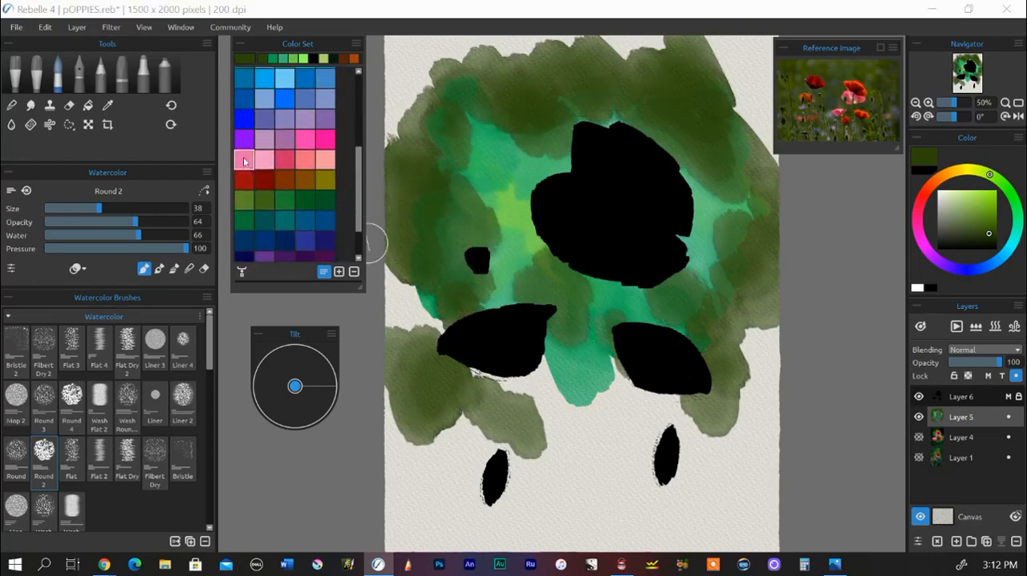
left_click(268, 165)
mouse_move(452, 293)
left_mouse_down()
mouse_move(414, 287)
mouse_move(406, 300)
mouse_move(400, 268)
mouse_move(433, 317)
left_mouse_up()
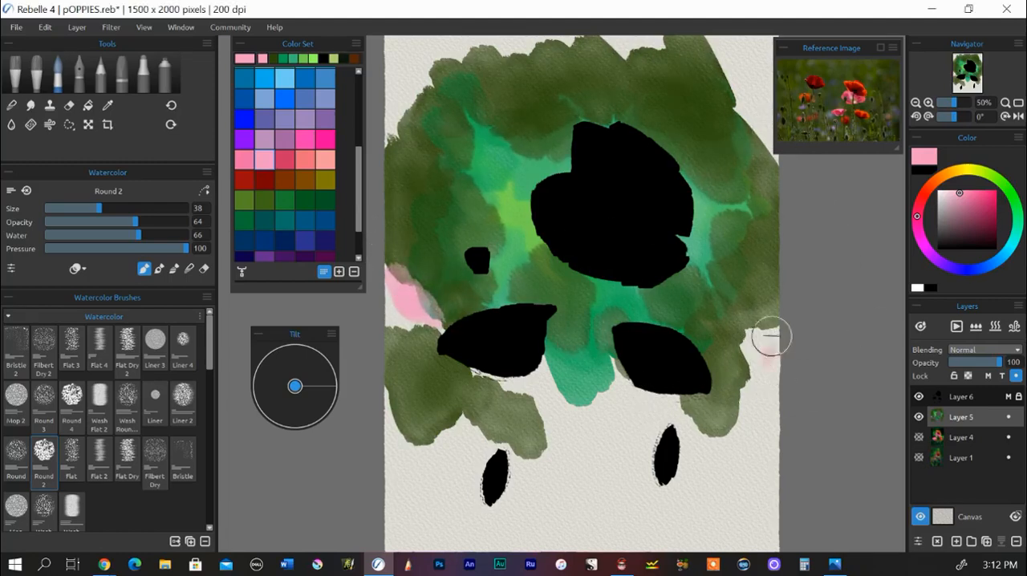
left_click_drag(770, 335, 746, 351)
Step: Dab lavender patches between the two lower poppies and over the pink at the left canvas edge
left_click(305, 118)
mouse_move(637, 394)
left_mouse_down()
mouse_move(618, 355)
mouse_move(615, 418)
left_mouse_up()
left_click_drag(394, 275, 409, 321)
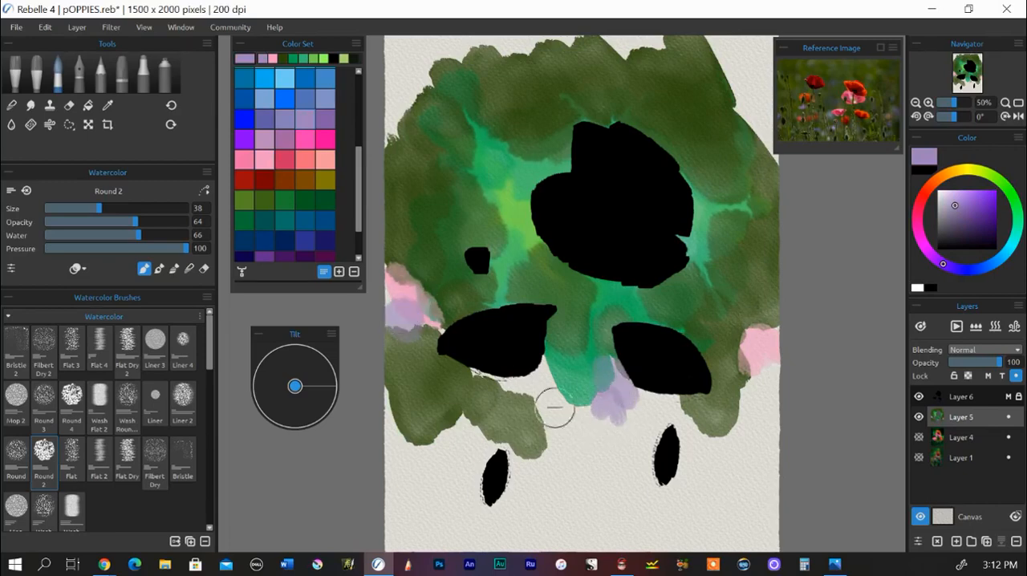
left_click_drag(561, 403, 522, 366)
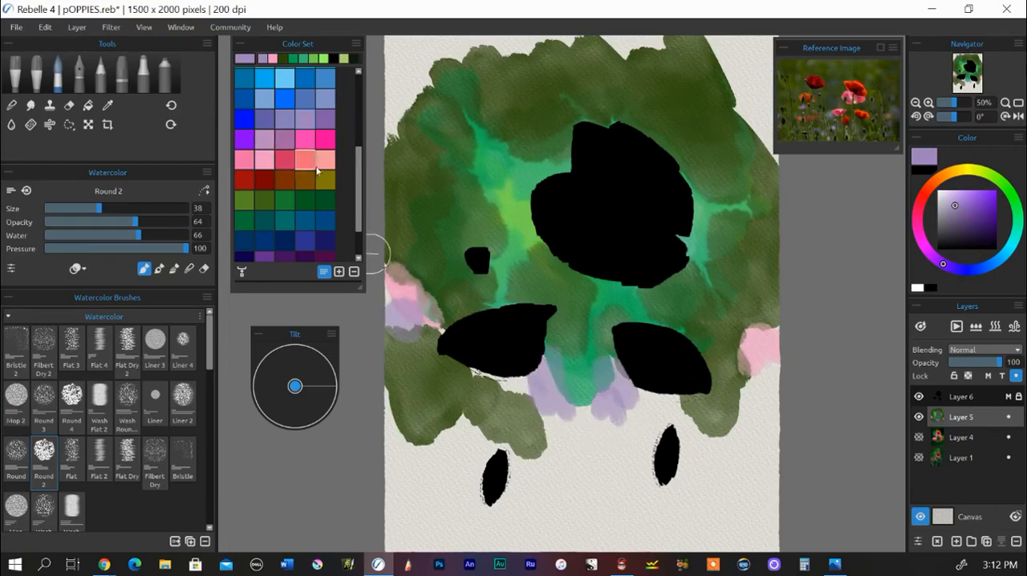
Step: Add salmon pink patches at the right canvas edge and between the two small lower buds
left_click(328, 165)
left_click_drag(769, 391, 752, 401)
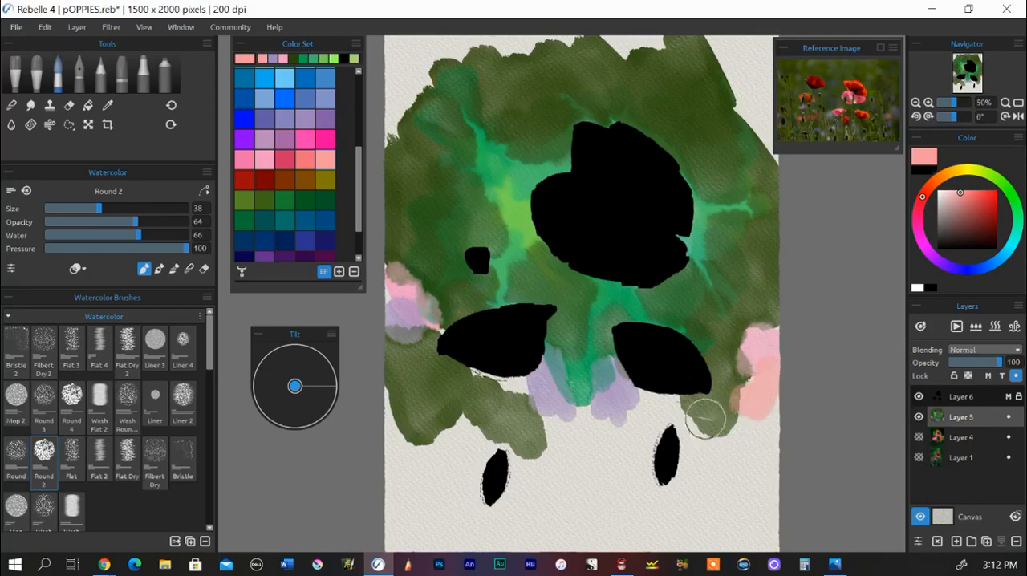
mouse_move(676, 431)
left_mouse_down()
mouse_move(591, 441)
mouse_move(619, 438)
mouse_move(591, 461)
mouse_move(623, 423)
mouse_move(592, 442)
left_mouse_up()
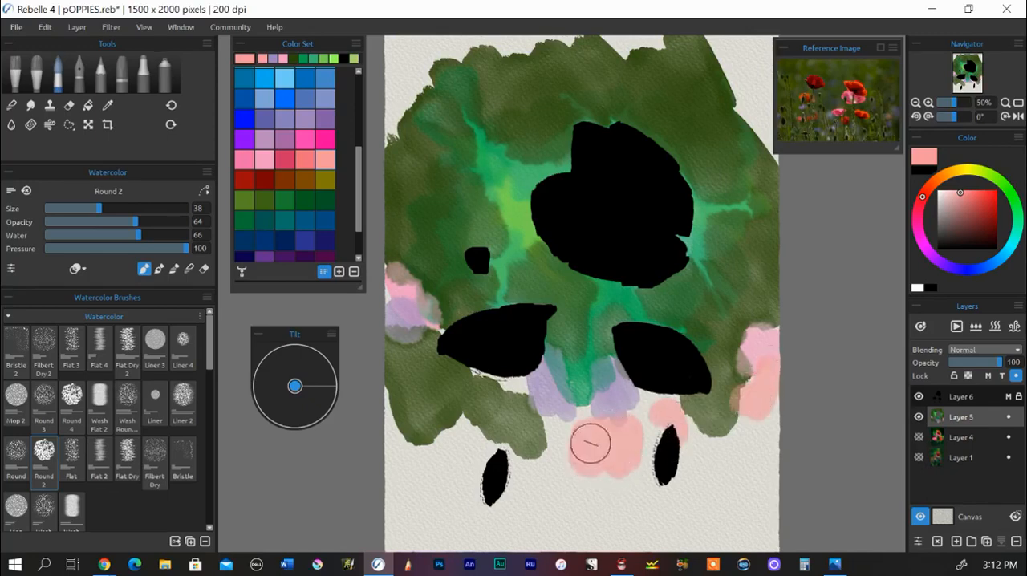
Step: Dab dark indigo patches below and between the lower poppies, at the right and lower-left edges, and in the upper-right corner
left_click(245, 256)
mouse_move(518, 426)
left_mouse_down()
mouse_move(566, 426)
mouse_move(518, 390)
mouse_move(604, 396)
mouse_move(600, 413)
left_mouse_up()
left_click(596, 344)
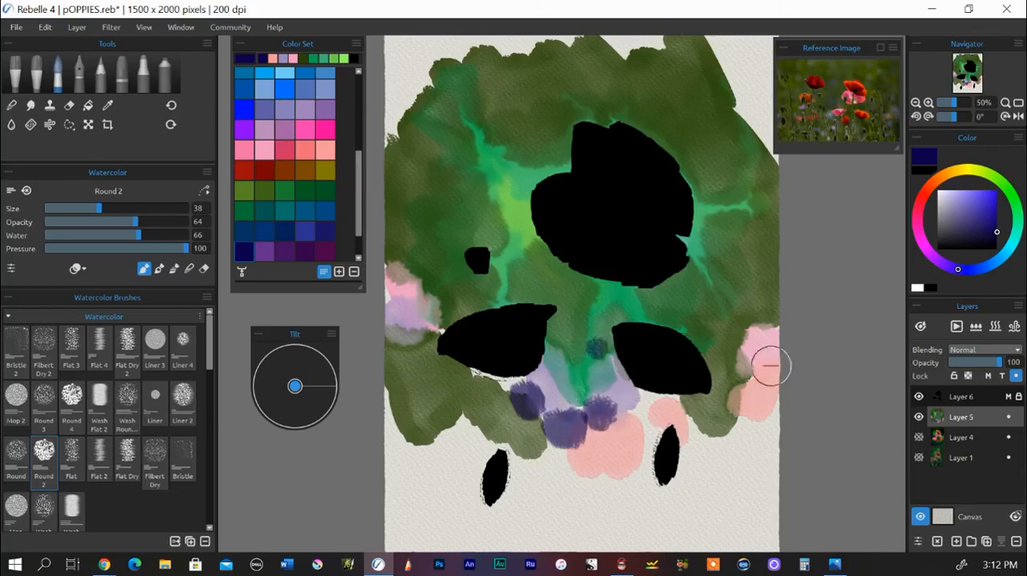
mouse_move(770, 360)
left_mouse_down()
mouse_move(752, 404)
mouse_move(784, 421)
mouse_move(773, 453)
left_mouse_up()
mouse_move(470, 453)
left_mouse_down()
mouse_move(447, 426)
mouse_move(420, 419)
left_mouse_up()
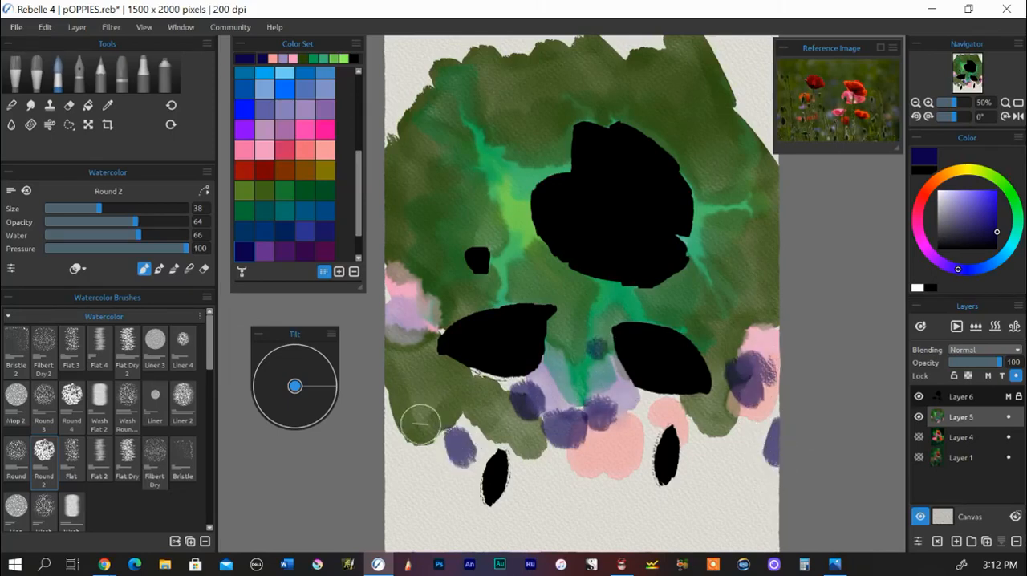
left_click(749, 76)
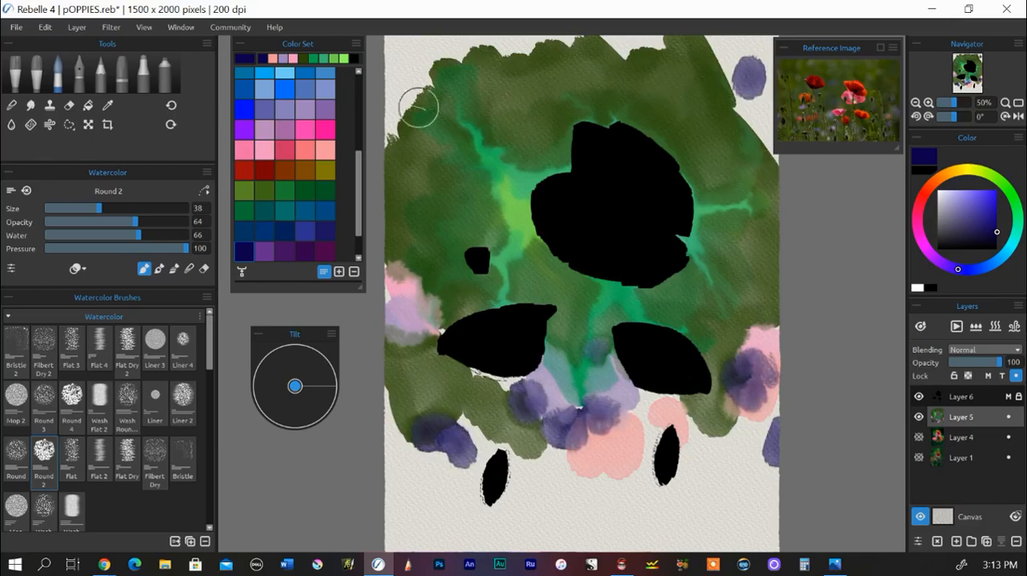
Step: Paint dark blue along the whole top edge and upper corners, and down both lower sides around the small buds
left_click(286, 232)
mouse_move(420, 41)
left_mouse_down()
mouse_move(400, 58)
mouse_move(394, 36)
mouse_move(424, 87)
mouse_move(398, 38)
mouse_move(419, 98)
mouse_move(394, 120)
left_mouse_up()
mouse_move(433, 91)
left_mouse_down()
mouse_move(472, 86)
mouse_move(474, 122)
left_mouse_up()
scroll(475, 88, "down", 1)
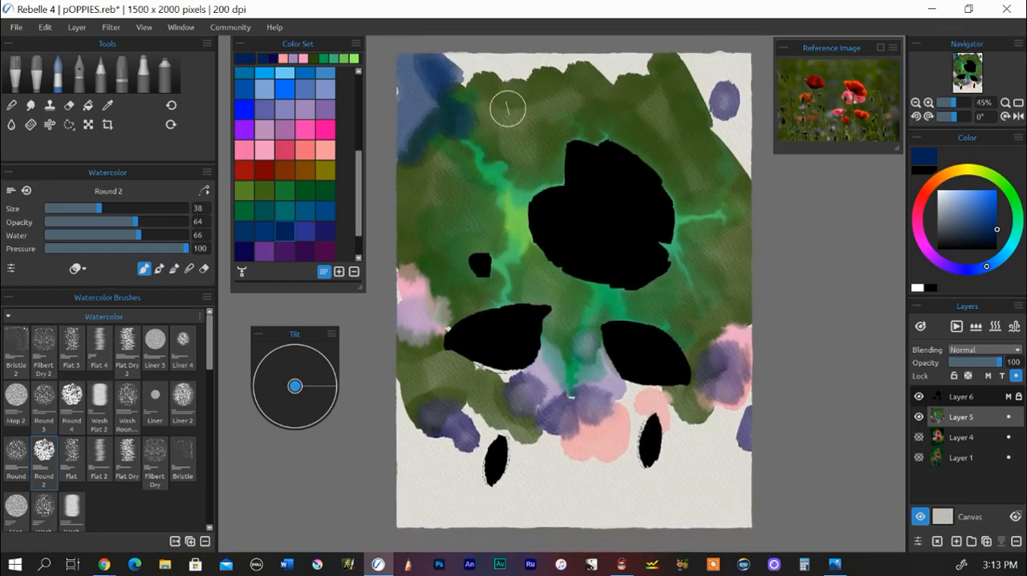
mouse_move(393, 86)
left_mouse_down()
mouse_move(417, 91)
mouse_move(481, 39)
mouse_move(545, 50)
left_mouse_up()
mouse_move(697, 86)
left_mouse_down()
mouse_move(753, 93)
mouse_move(730, 90)
mouse_move(683, 49)
mouse_move(721, 112)
mouse_move(741, 118)
mouse_move(659, 52)
mouse_move(658, 90)
mouse_move(687, 82)
mouse_move(532, 54)
mouse_move(538, 73)
mouse_move(580, 59)
mouse_move(520, 58)
left_mouse_up()
left_click_drag(427, 135, 426, 96)
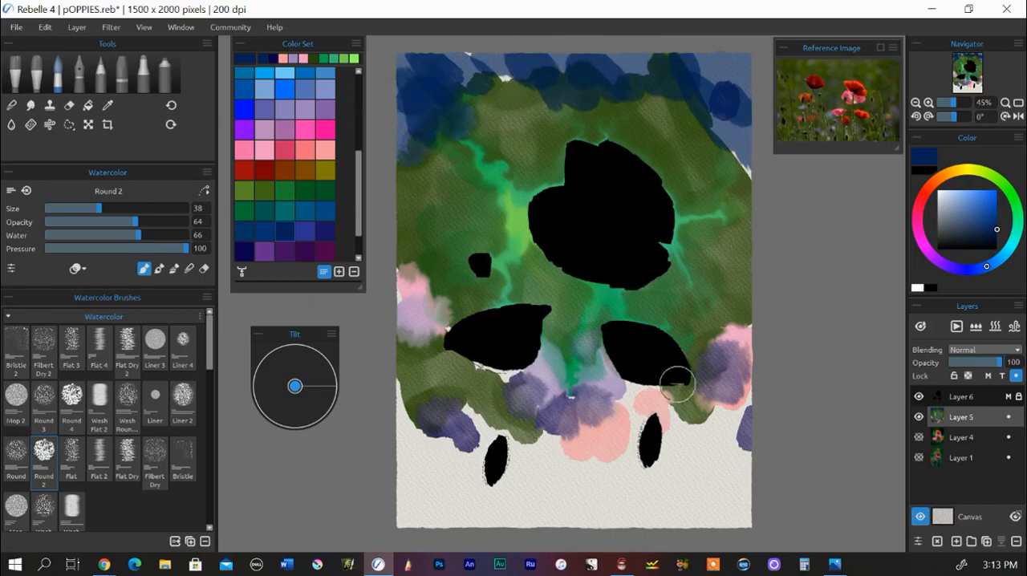
mouse_move(749, 374)
left_mouse_down()
mouse_move(759, 429)
mouse_move(754, 348)
mouse_move(634, 447)
left_mouse_up()
mouse_move(532, 405)
left_mouse_down()
mouse_move(492, 379)
mouse_move(459, 389)
mouse_move(522, 405)
mouse_move(531, 363)
mouse_move(482, 365)
mouse_move(455, 495)
mouse_move(459, 460)
mouse_move(402, 437)
mouse_move(415, 429)
mouse_move(437, 458)
mouse_move(491, 407)
mouse_move(468, 418)
mouse_move(411, 406)
left_mouse_up()
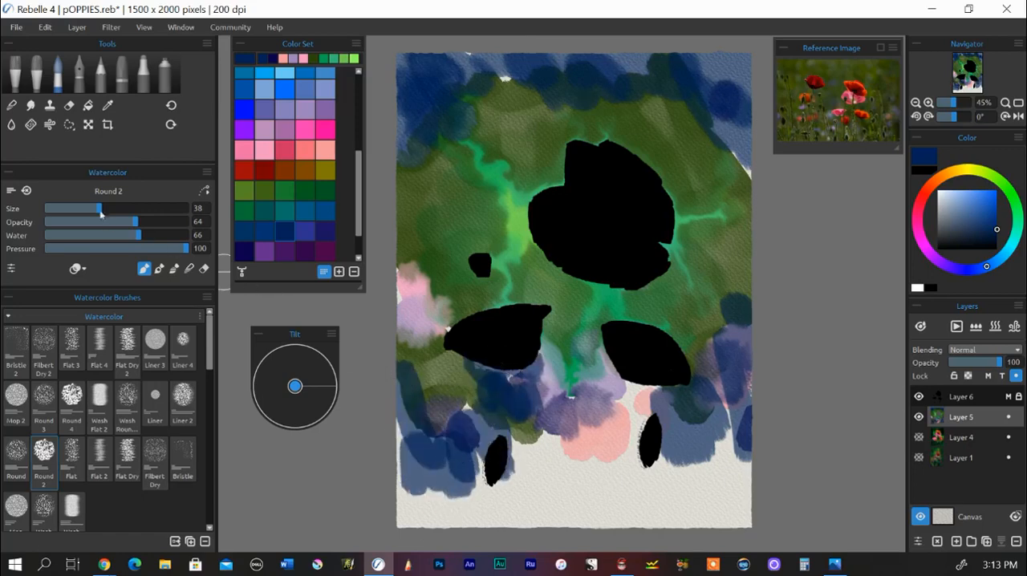
Step: Increase the brush size to 65 and wash olive green over the lower-left and bottom centre of the background
left_click_drag(100, 213, 137, 210)
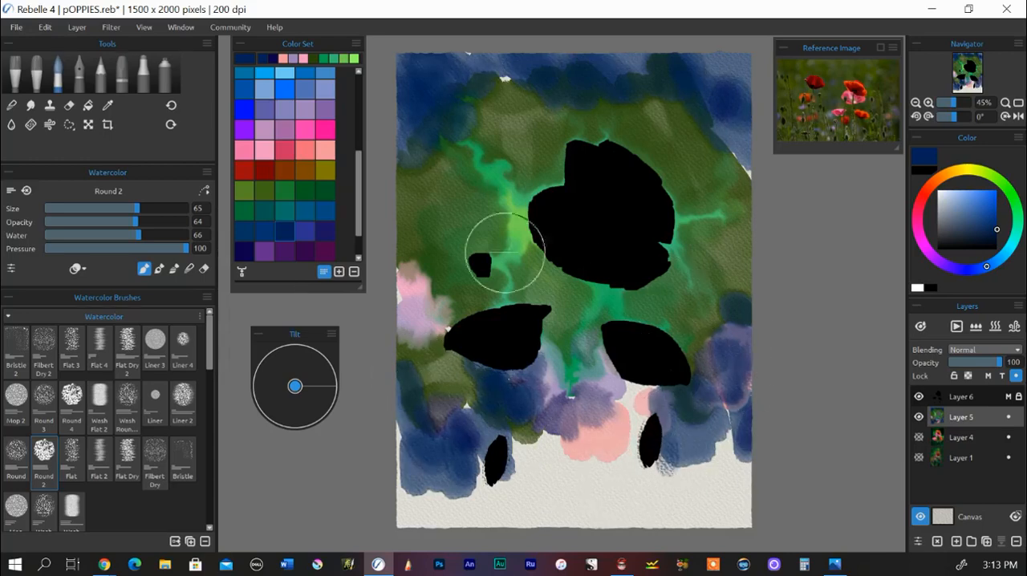
left_click(305, 190)
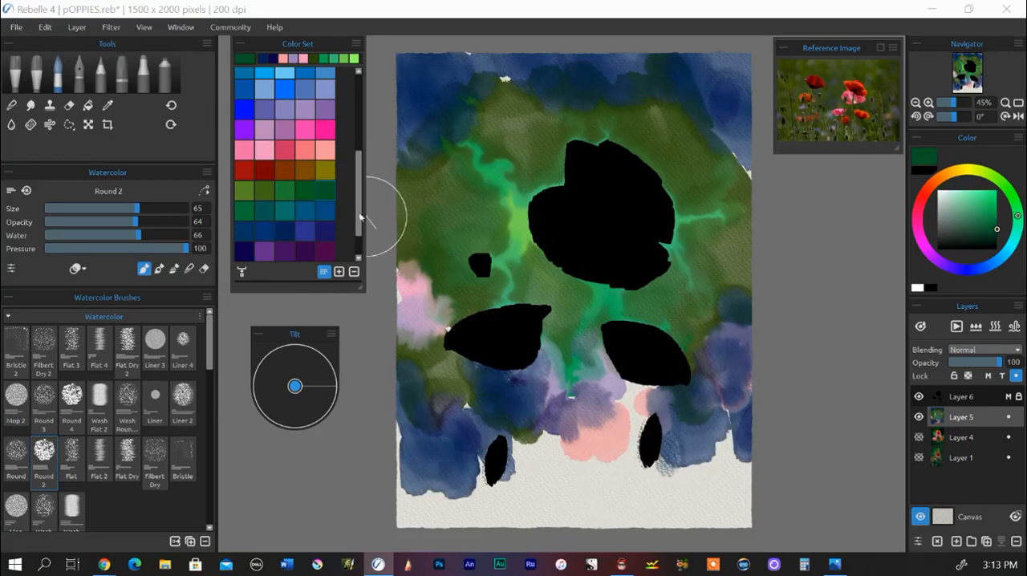
left_click_drag(359, 221, 364, 255)
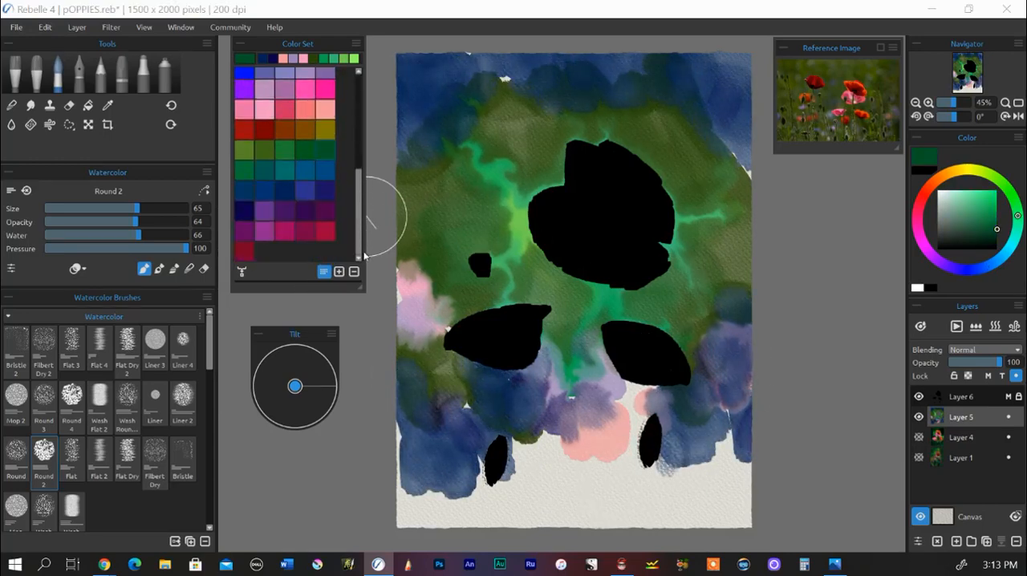
left_click(266, 156)
mouse_move(451, 436)
left_mouse_down()
mouse_move(526, 500)
mouse_move(584, 490)
mouse_move(563, 502)
mouse_move(559, 485)
mouse_move(516, 467)
mouse_move(480, 494)
mouse_move(449, 465)
left_mouse_up()
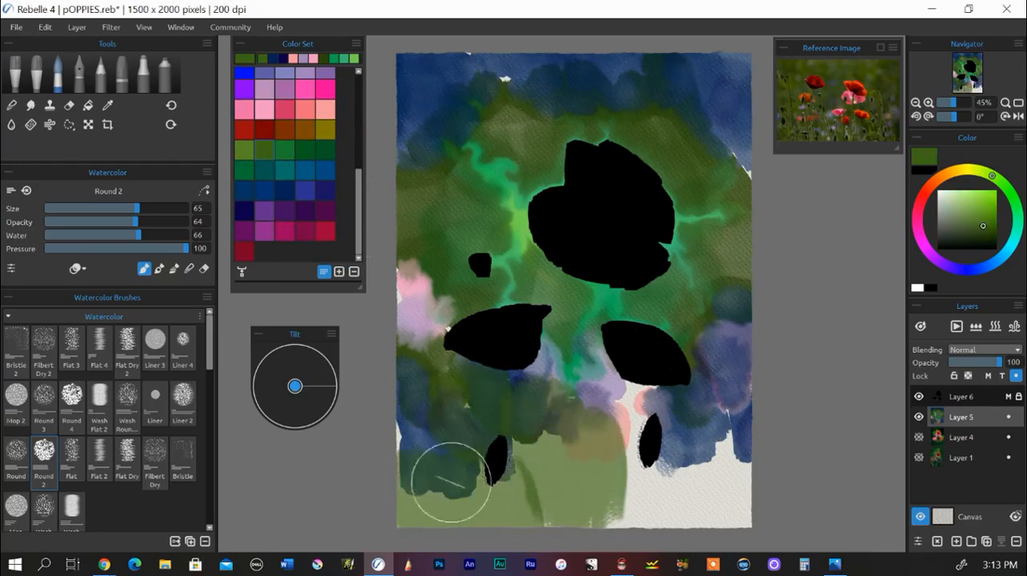
Step: Darken the olive green and paint it across the rest of the bottom, the left pink patch and the upper-right background
left_click(978, 237)
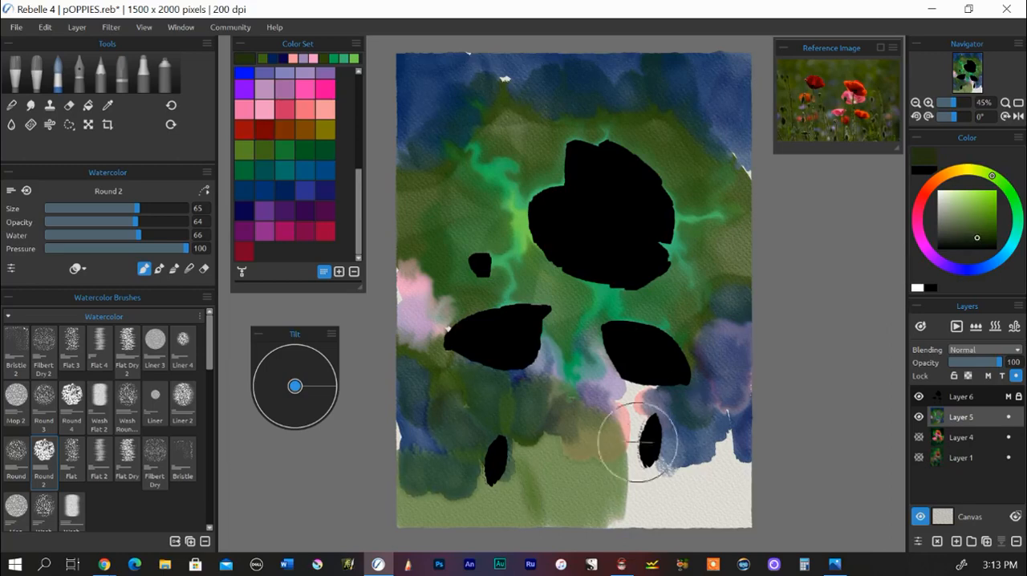
mouse_move(635, 431)
left_mouse_down()
mouse_move(614, 480)
mouse_move(638, 452)
mouse_move(594, 406)
mouse_move(593, 449)
mouse_move(583, 430)
mouse_move(644, 443)
mouse_move(634, 474)
mouse_move(734, 462)
mouse_move(744, 443)
mouse_move(697, 514)
mouse_move(671, 506)
mouse_move(722, 530)
mouse_move(756, 506)
mouse_move(668, 546)
mouse_move(545, 491)
mouse_move(518, 505)
mouse_move(428, 489)
mouse_move(397, 323)
mouse_move(434, 355)
left_mouse_up()
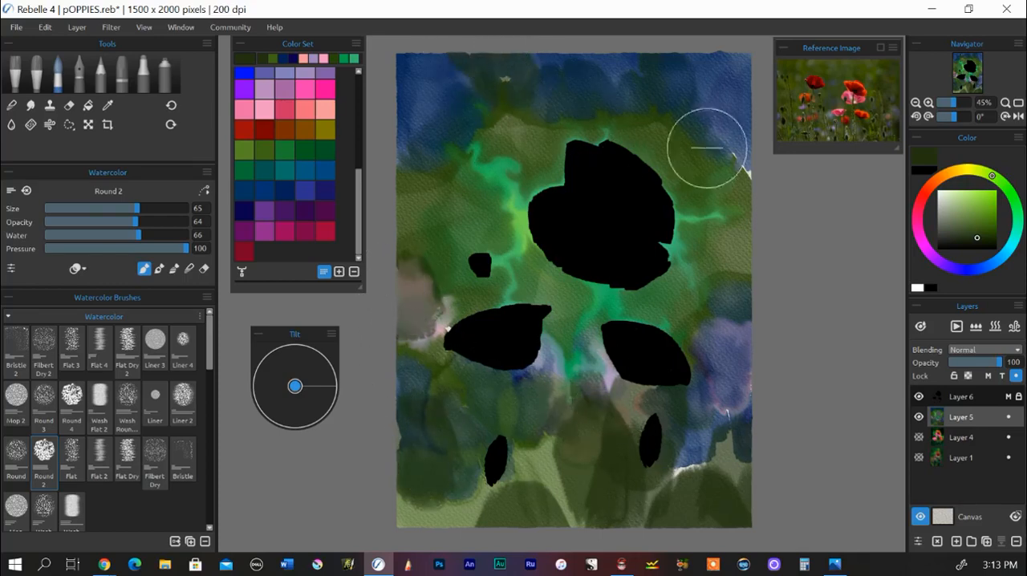
mouse_move(710, 149)
left_mouse_down()
mouse_move(768, 195)
mouse_move(683, 121)
mouse_move(732, 156)
left_mouse_up()
mouse_move(683, 486)
left_mouse_down()
mouse_move(750, 379)
mouse_move(765, 528)
left_mouse_up()
mouse_move(450, 320)
left_mouse_down()
mouse_move(431, 365)
mouse_move(401, 321)
left_mouse_up()
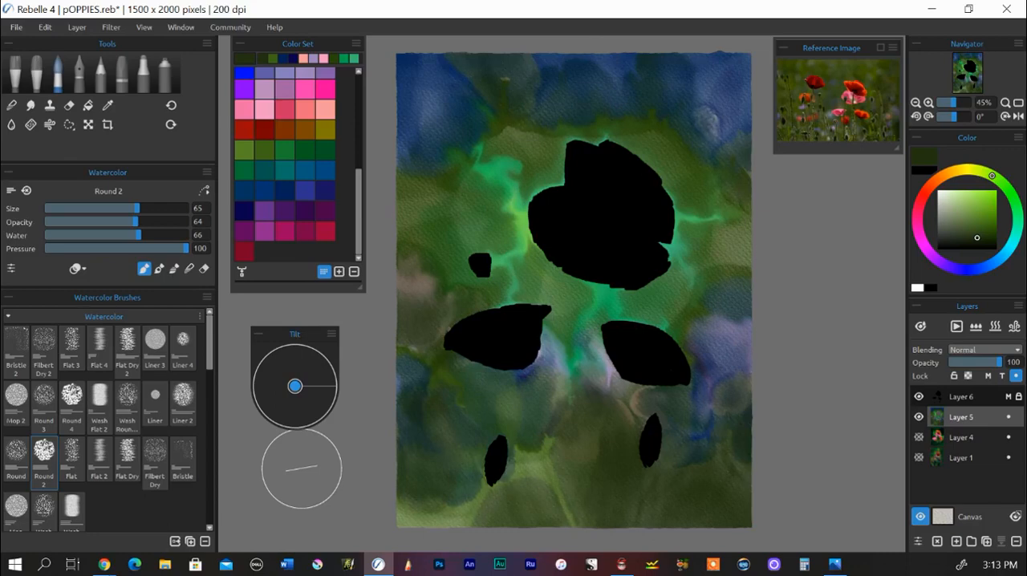
left_click_drag(705, 110, 746, 164)
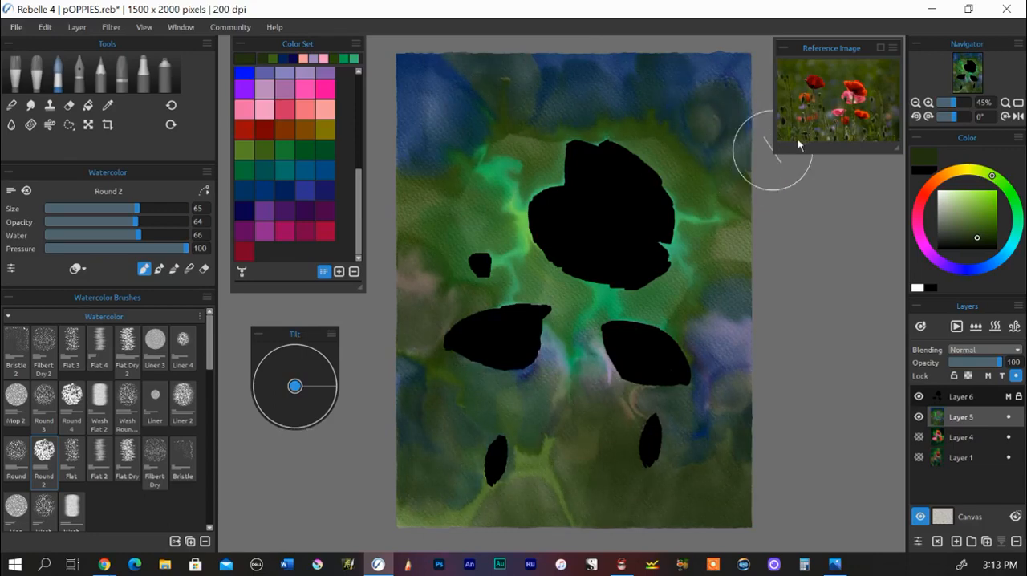
Step: Make the wet background flow by tilting it in several directions, and smooth its colours with the Soft blend brush at size 40
left_click(293, 371)
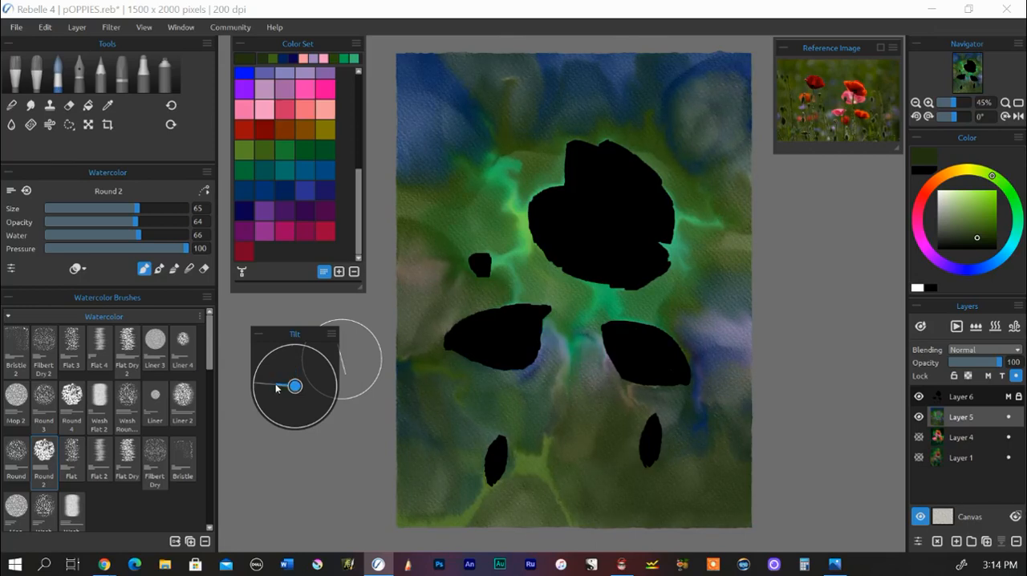
left_click(322, 388)
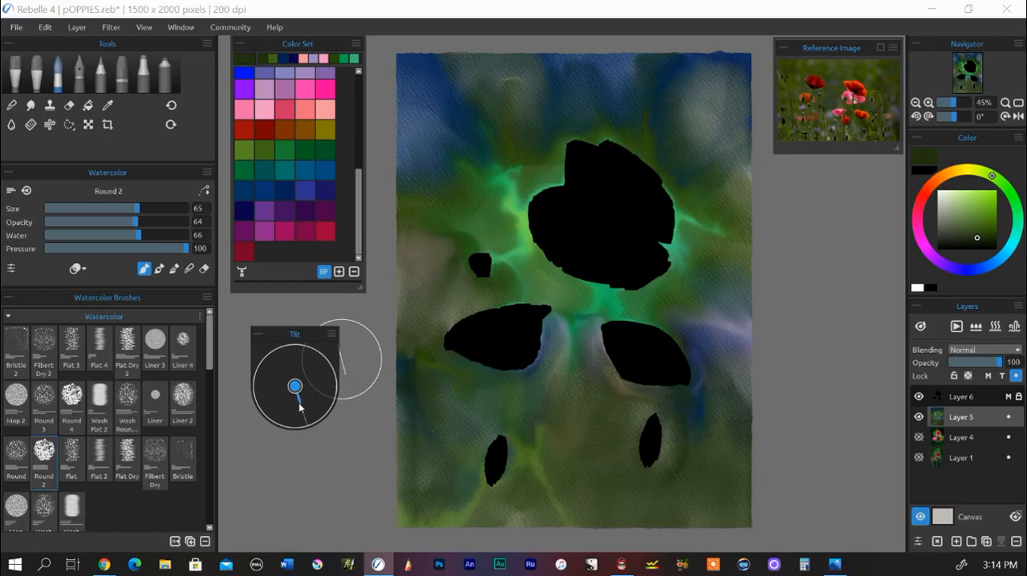
left_click_drag(300, 403, 297, 392)
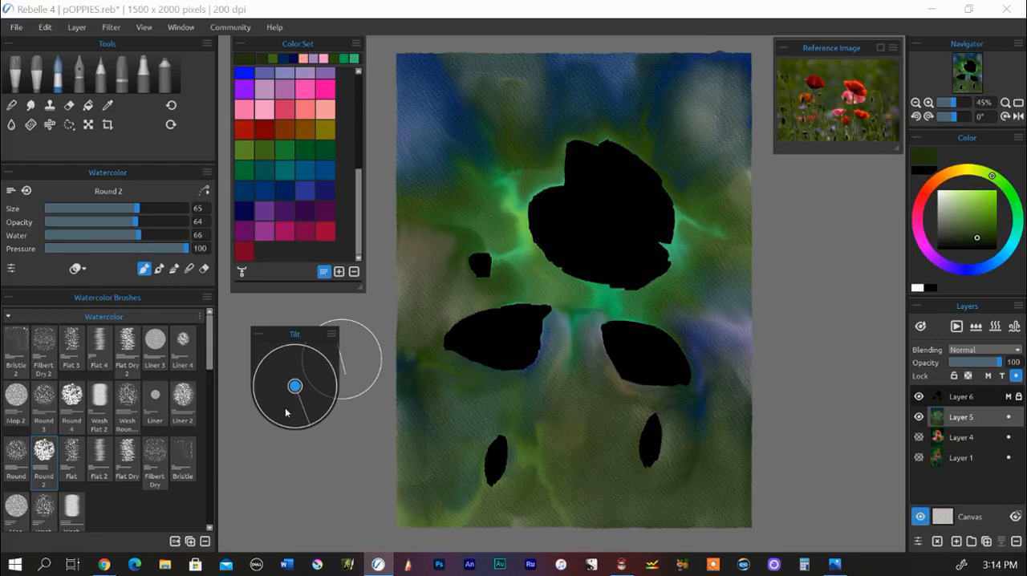
left_click(11, 105)
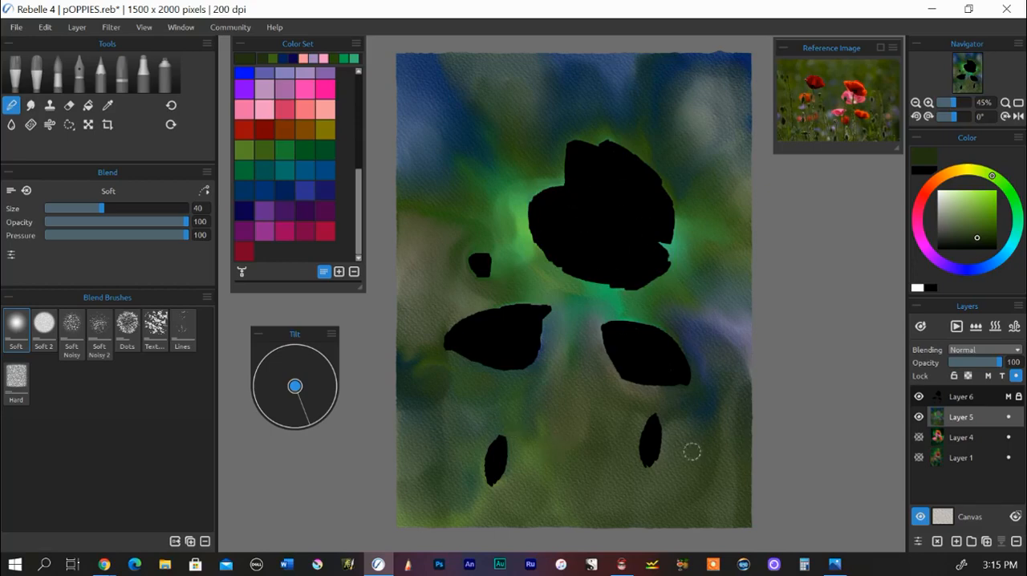
Step: Unlock Layer 6, turn off its masking and clear its black flower shapes
left_click(919, 396)
left_click(918, 397)
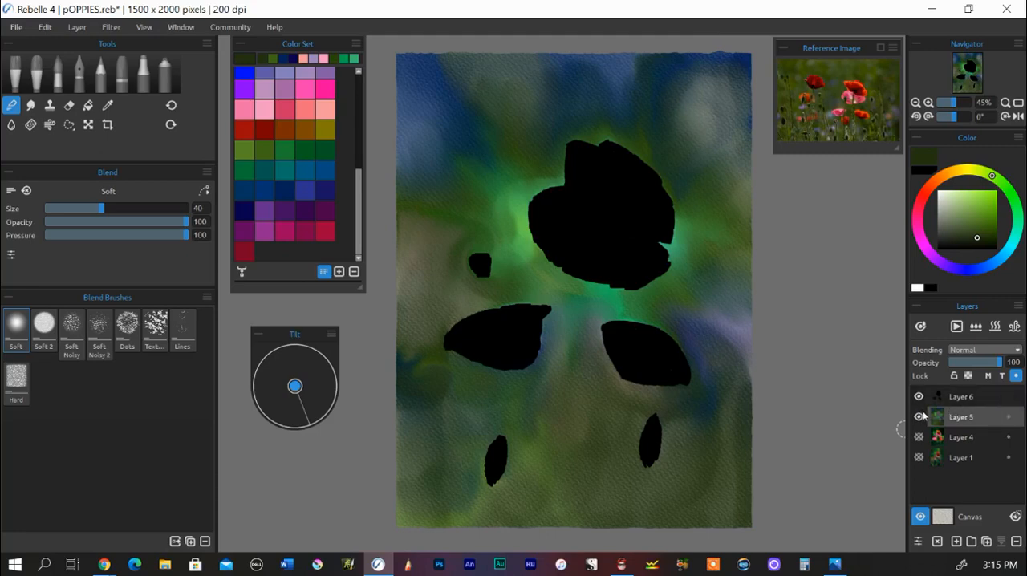
left_click(982, 398)
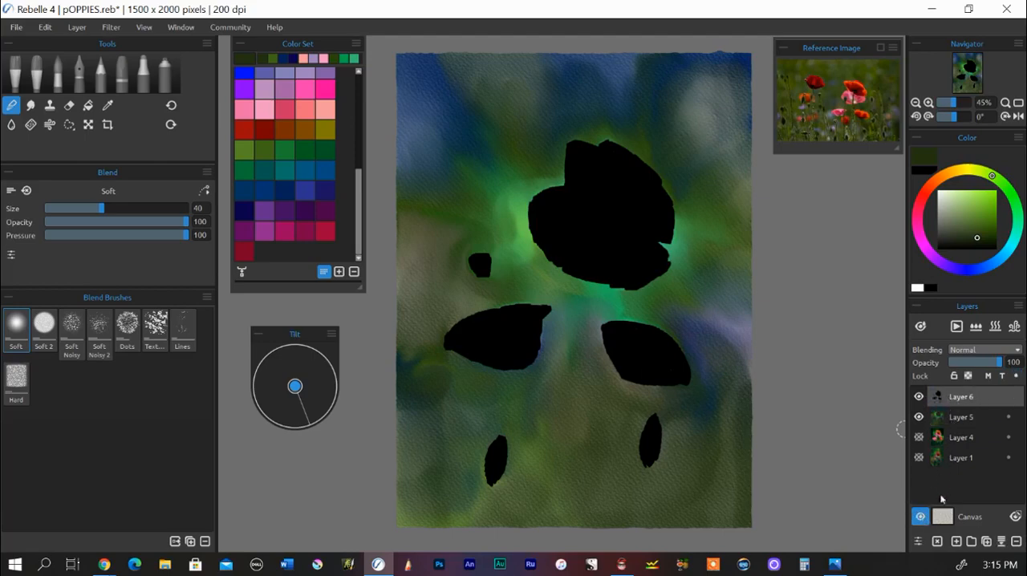
left_click(921, 520)
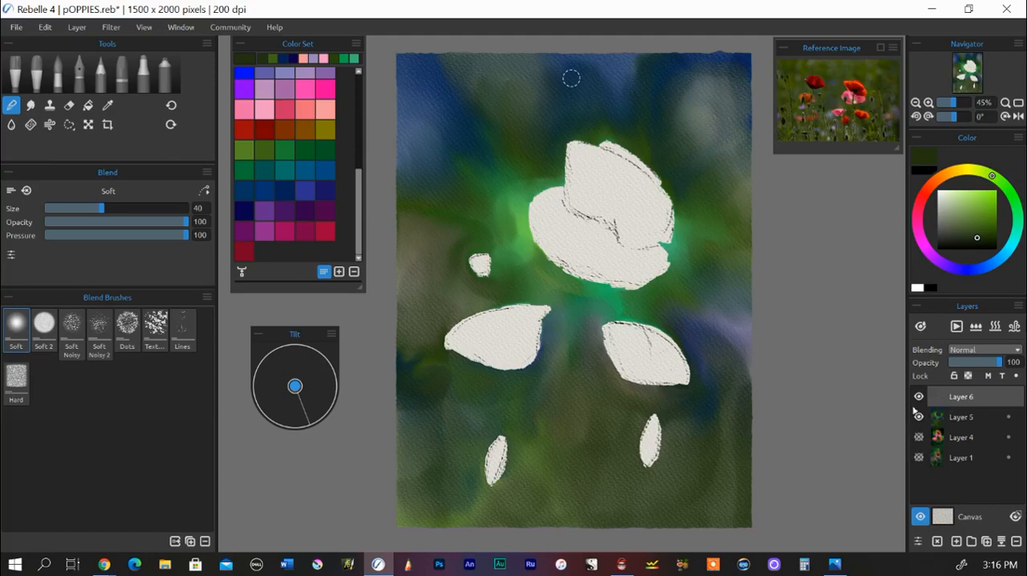
Step: Turn off the dot-marked lock option on Layers 5, 4 and 1, and make Layer 5 active again
left_click(1006, 421)
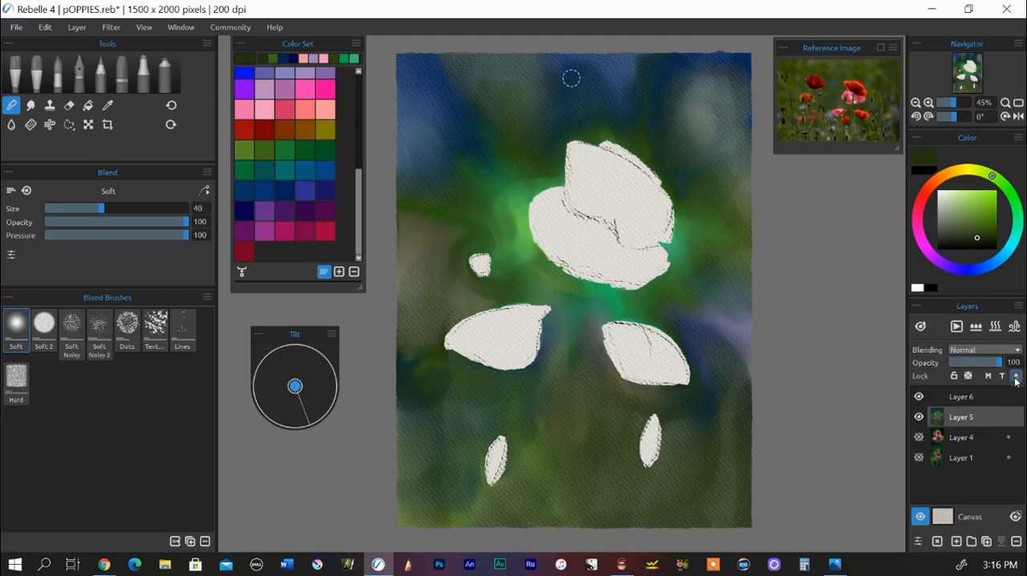
left_click(988, 438)
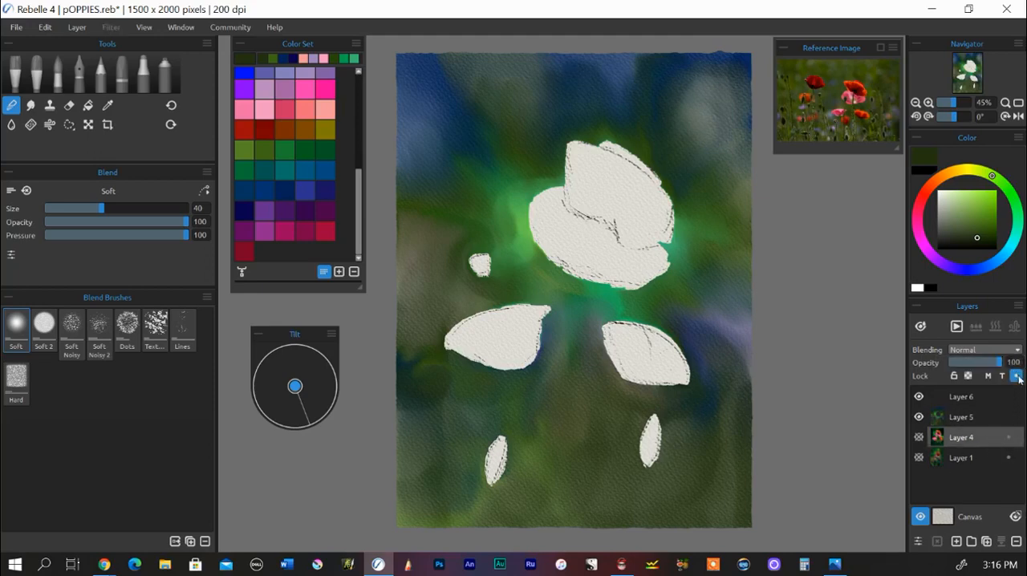
left_click(1002, 458)
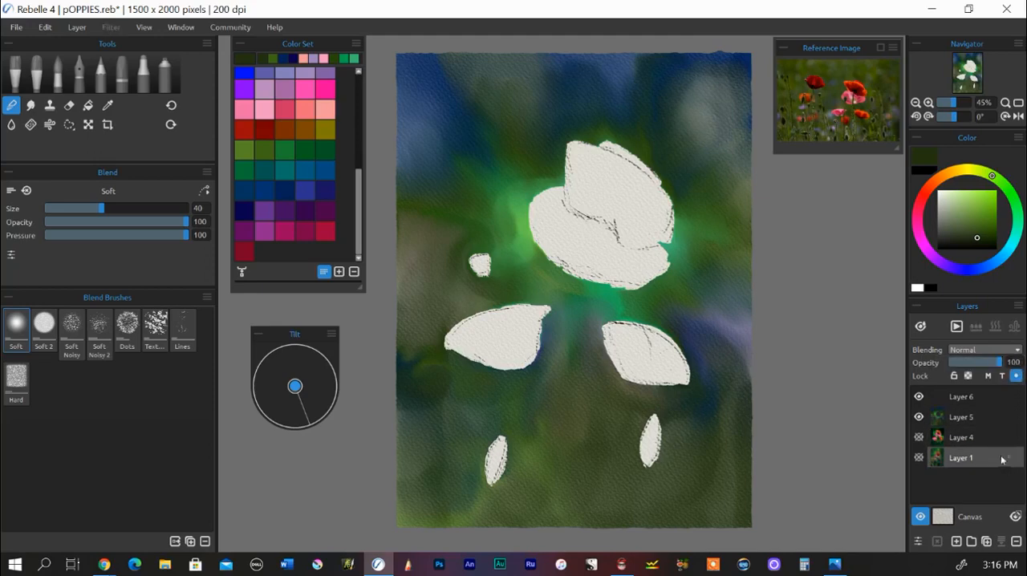
left_click(1016, 376)
left_click(959, 419)
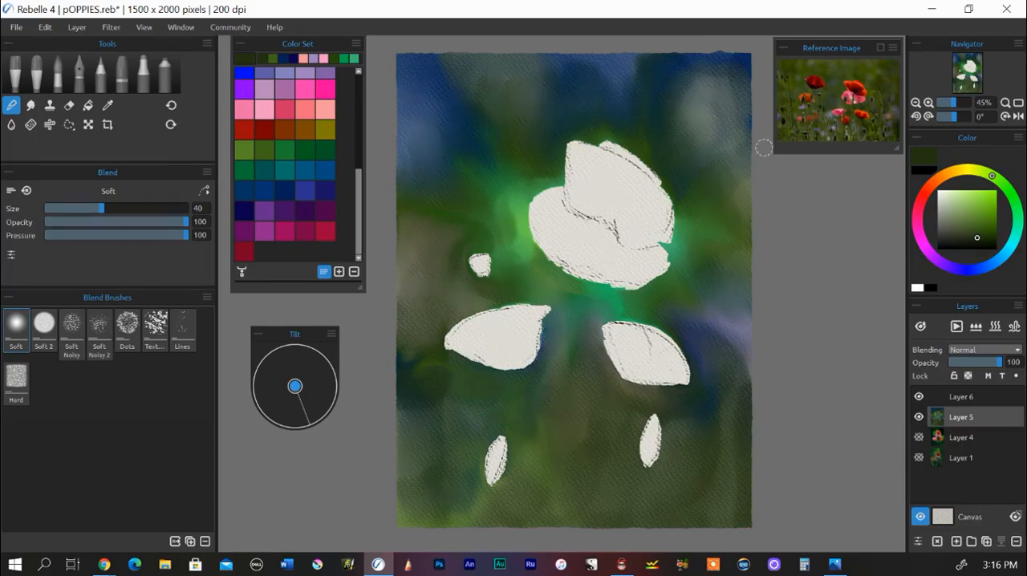
Step: Enlarge the reference photo of the poppies and keep it floating beside the canvas
left_click_drag(897, 149, 1016, 286)
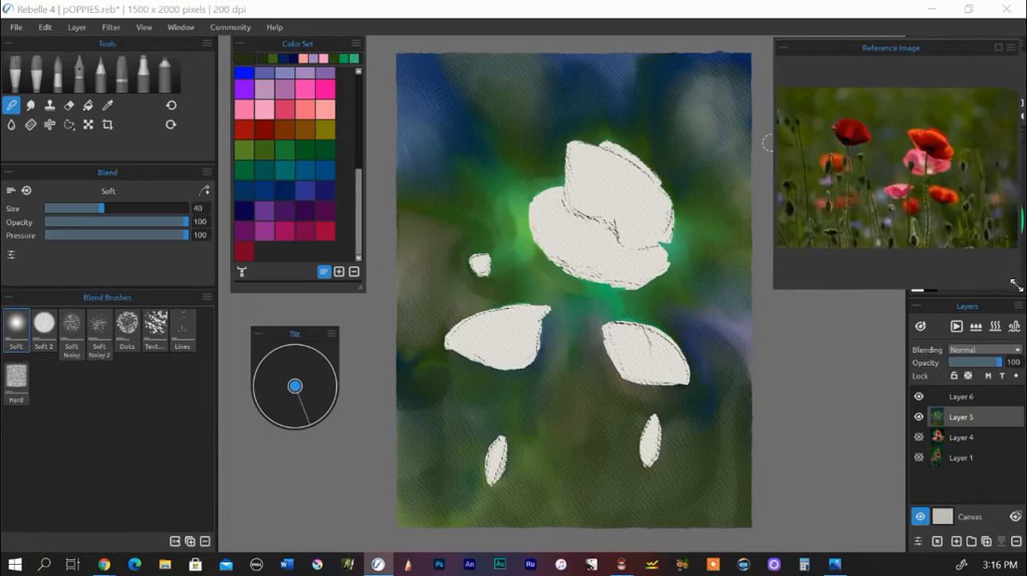
mouse_move(921, 53)
left_mouse_down()
mouse_move(916, 69)
mouse_move(923, 51)
left_mouse_up()
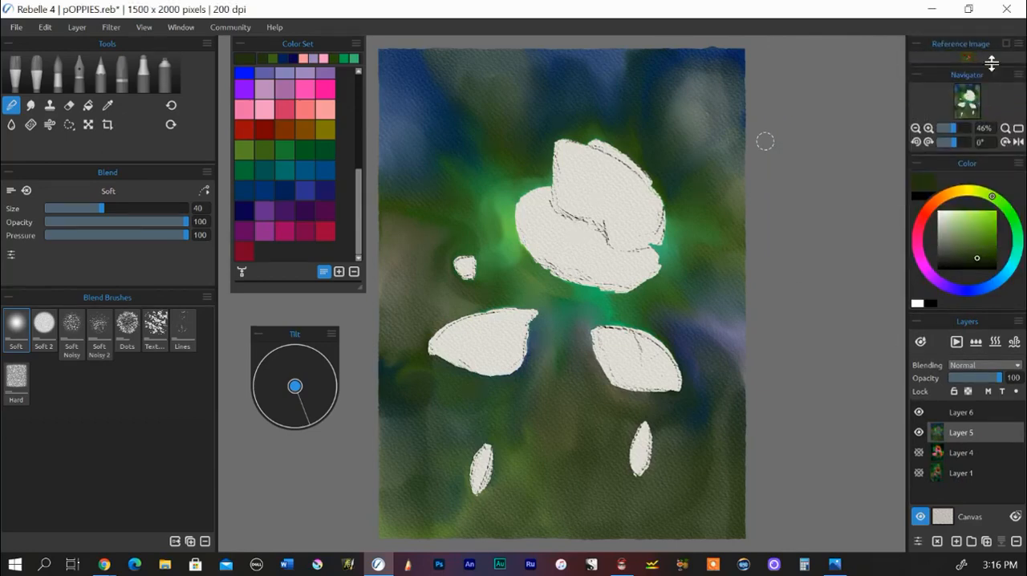
left_click_drag(975, 48, 837, 49)
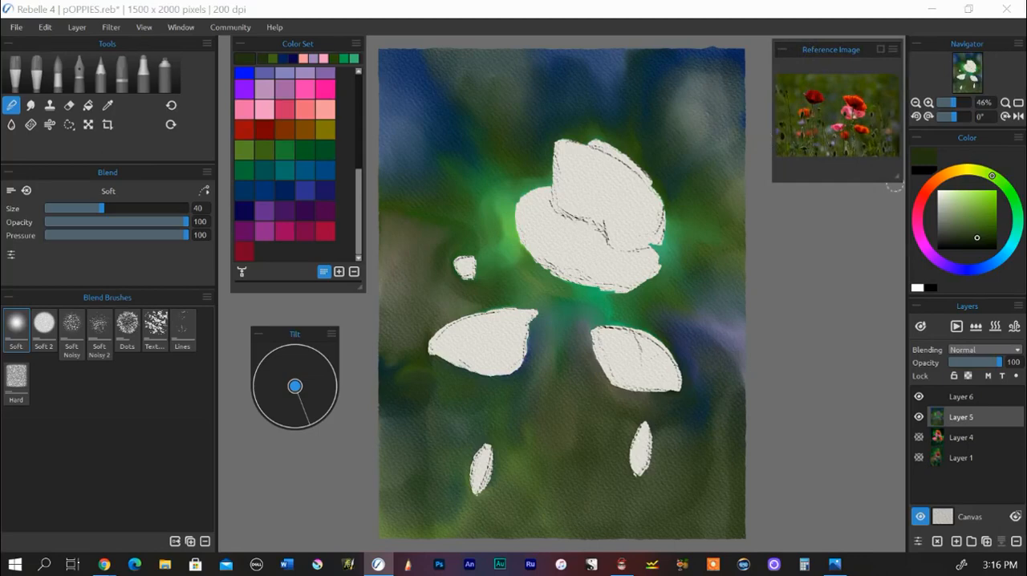
left_click_drag(894, 178, 1002, 271)
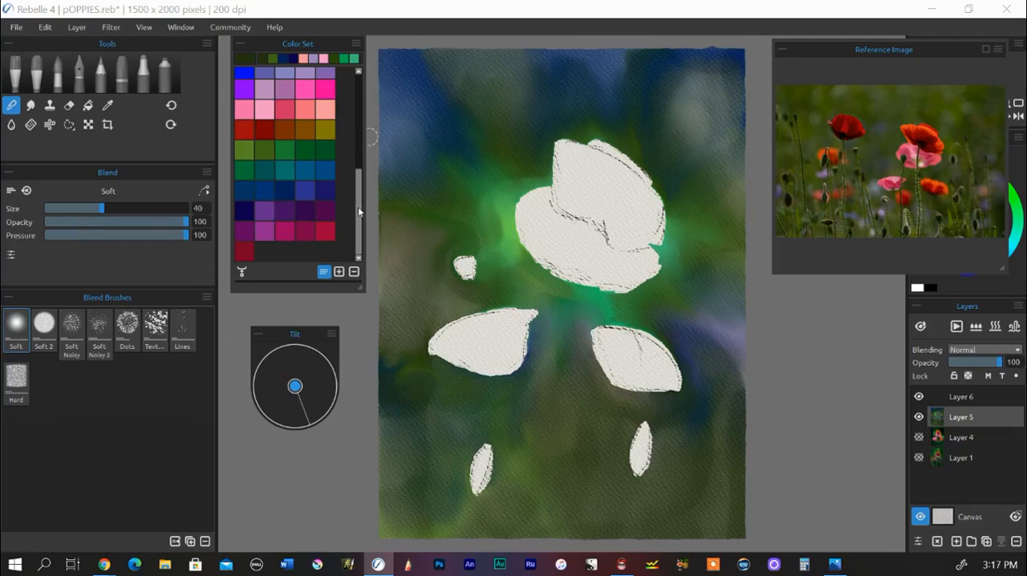
Step: Fill the blank poppy shape below the large flower with light salmon using the Round 2 watercolor brush at size 24
left_click_drag(360, 212, 361, 112)
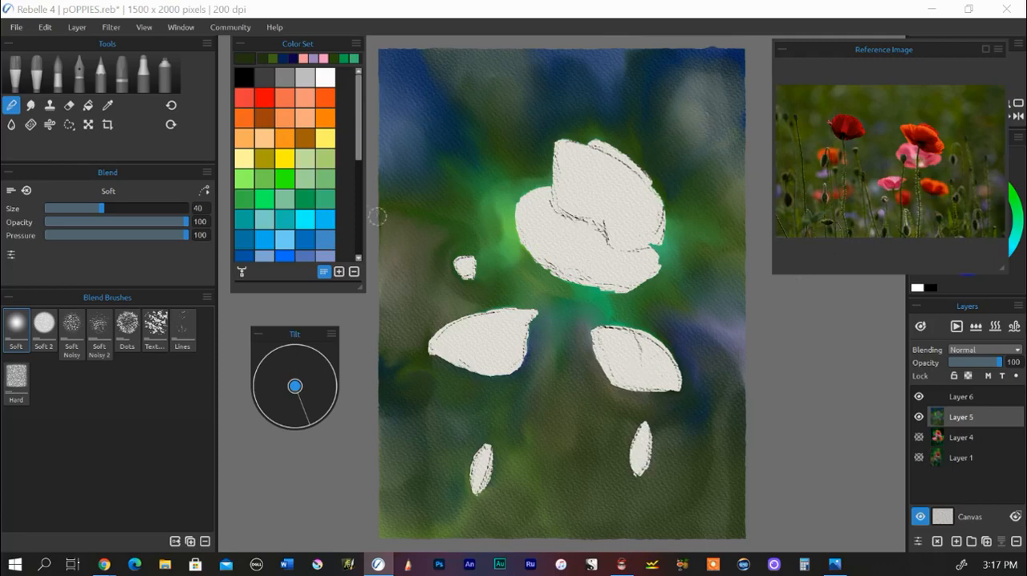
left_click(305, 100)
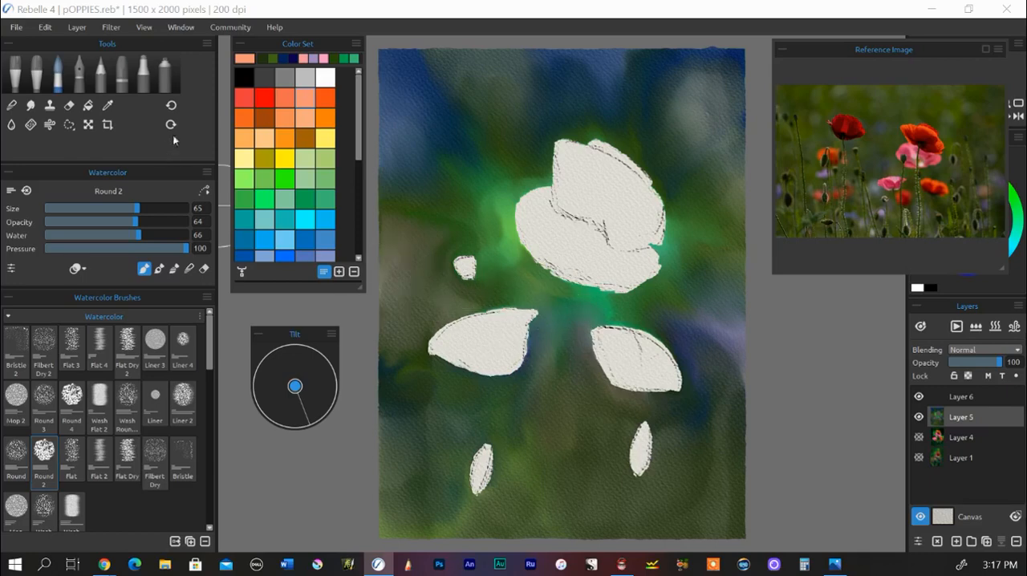
left_click_drag(138, 213, 79, 208)
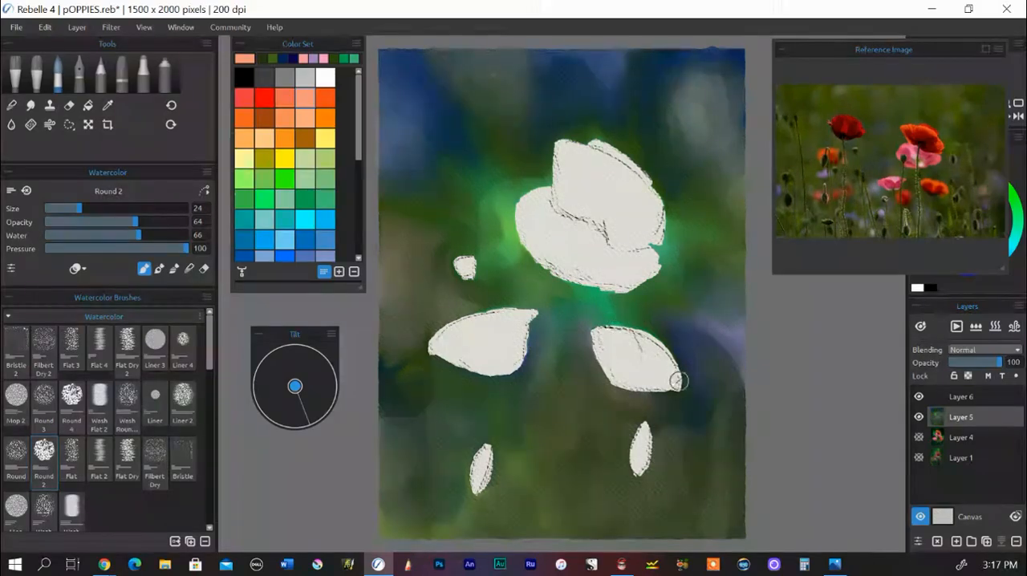
scroll(675, 382, "up", 3)
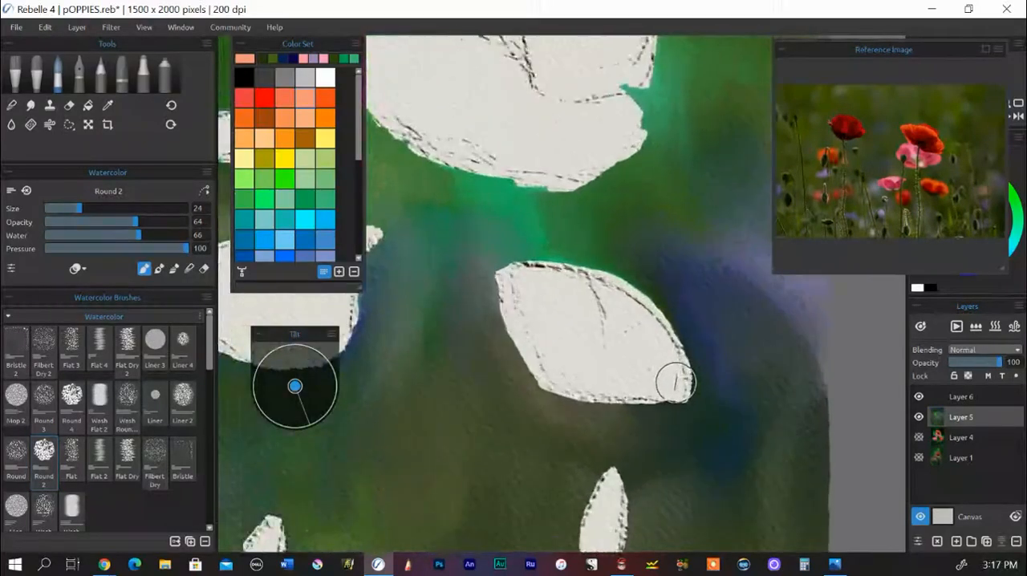
scroll(676, 383, "up", 1)
mouse_move(591, 280)
left_mouse_down()
mouse_move(659, 332)
mouse_move(624, 277)
mouse_move(642, 316)
mouse_move(623, 308)
mouse_move(593, 325)
mouse_move(587, 304)
mouse_move(610, 285)
mouse_move(576, 344)
mouse_move(597, 313)
mouse_move(608, 256)
mouse_move(592, 314)
mouse_move(632, 297)
mouse_move(589, 349)
mouse_move(649, 288)
mouse_move(592, 362)
mouse_move(643, 332)
mouse_move(607, 365)
mouse_move(670, 336)
mouse_move(627, 368)
mouse_move(641, 376)
mouse_move(584, 290)
mouse_move(587, 259)
mouse_move(570, 343)
mouse_move(563, 274)
mouse_move(571, 263)
mouse_move(568, 298)
mouse_move(599, 267)
mouse_move(570, 250)
mouse_move(550, 301)
mouse_move(543, 239)
mouse_move(547, 341)
mouse_move(518, 235)
mouse_move(525, 310)
mouse_move(485, 231)
mouse_move(515, 349)
mouse_move(463, 248)
mouse_move(512, 347)
mouse_move(469, 262)
mouse_move(501, 341)
mouse_move(465, 236)
mouse_move(514, 372)
mouse_move(563, 349)
mouse_move(670, 360)
mouse_move(630, 392)
mouse_move(687, 379)
mouse_move(592, 389)
mouse_move(685, 383)
mouse_move(610, 400)
mouse_move(698, 367)
mouse_move(622, 386)
mouse_move(580, 370)
mouse_move(534, 383)
mouse_move(582, 356)
mouse_move(531, 380)
mouse_move(554, 347)
mouse_move(506, 324)
mouse_move(482, 329)
mouse_move(463, 272)
mouse_move(504, 351)
mouse_move(543, 381)
mouse_move(576, 379)
mouse_move(591, 361)
mouse_move(634, 361)
mouse_move(582, 374)
mouse_move(521, 328)
mouse_move(588, 296)
mouse_move(538, 337)
mouse_move(516, 273)
mouse_move(511, 280)
mouse_move(566, 305)
left_mouse_up()
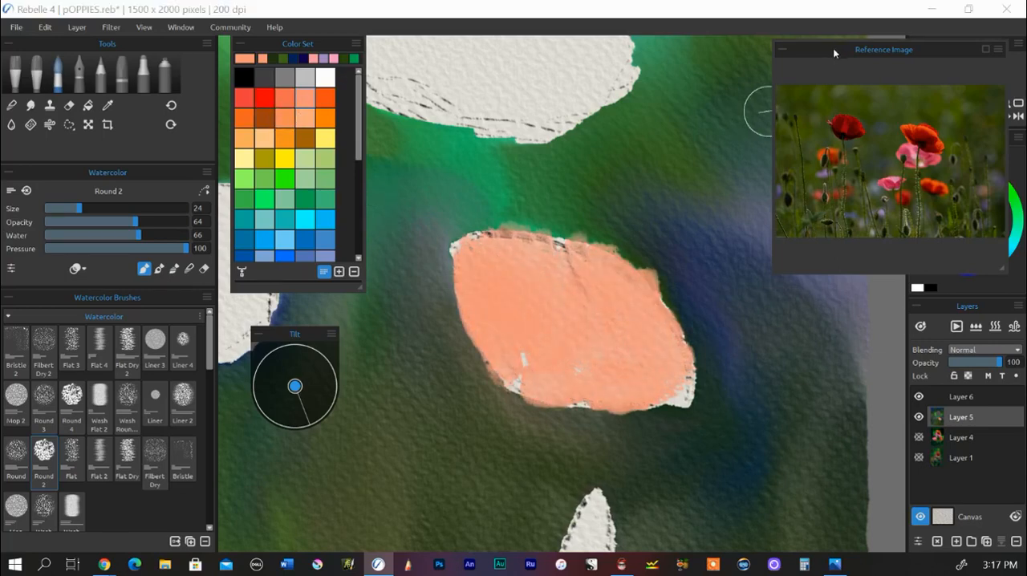
Step: Move the reference photo off the color wheel and layer a deeper orange over the salmon poppy, leaving its upper edge lighter
left_click_drag(832, 48, 842, 316)
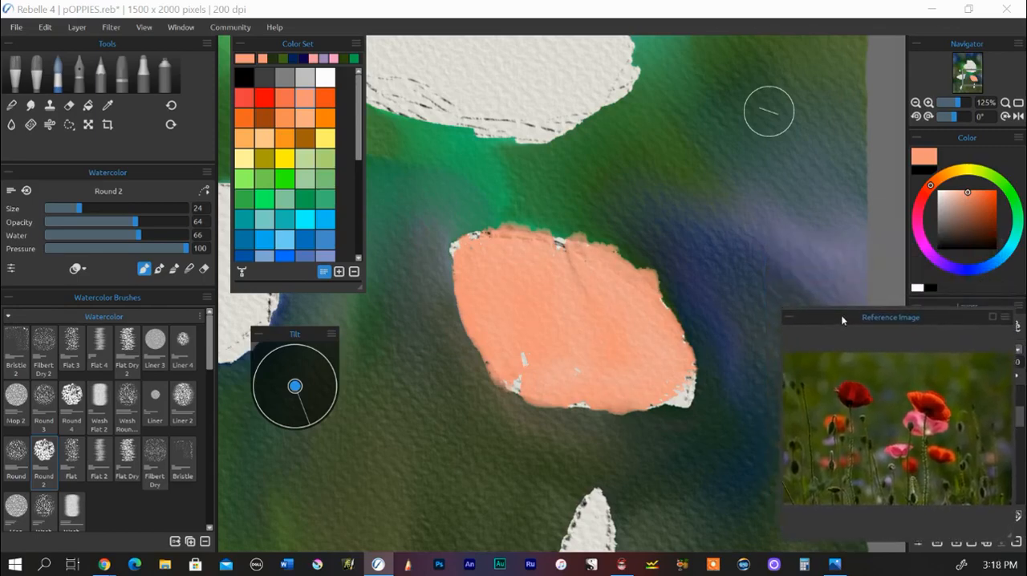
left_click_drag(970, 195, 983, 196)
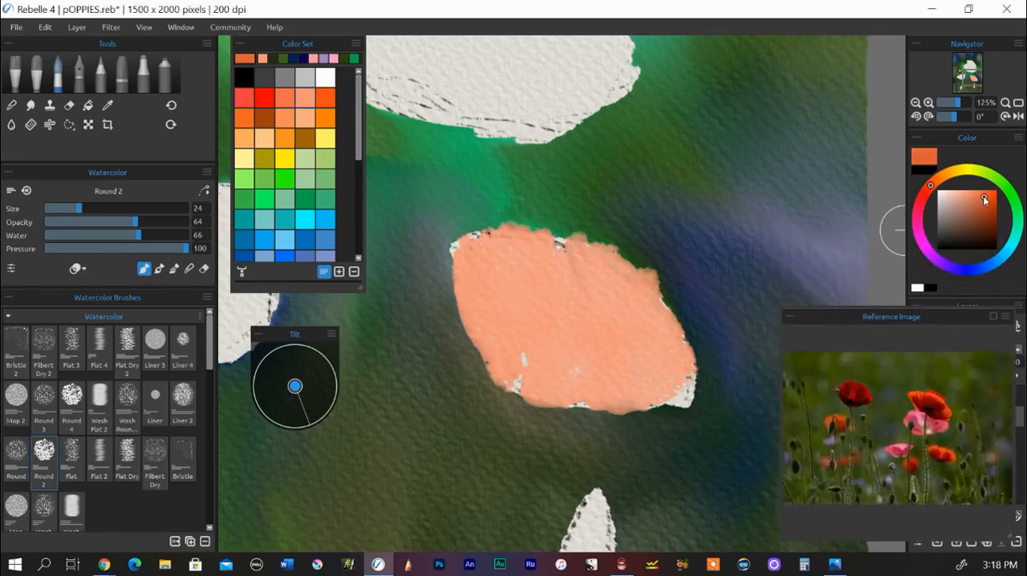
mouse_move(533, 279)
left_mouse_down()
mouse_move(531, 330)
mouse_move(502, 243)
mouse_move(482, 275)
mouse_move(494, 320)
mouse_move(470, 257)
mouse_move(506, 308)
mouse_move(511, 342)
mouse_move(471, 274)
mouse_move(478, 308)
mouse_move(519, 316)
mouse_move(532, 282)
mouse_move(534, 334)
mouse_move(548, 341)
mouse_move(581, 320)
mouse_move(598, 255)
mouse_move(545, 358)
mouse_move(495, 336)
mouse_move(513, 371)
mouse_move(490, 359)
mouse_move(531, 388)
mouse_move(550, 389)
mouse_move(611, 328)
mouse_move(580, 381)
mouse_move(598, 320)
mouse_move(601, 329)
mouse_move(538, 376)
mouse_move(687, 357)
mouse_move(641, 390)
mouse_move(646, 399)
mouse_move(680, 383)
mouse_move(644, 373)
mouse_move(727, 410)
mouse_move(629, 382)
mouse_move(607, 363)
mouse_move(642, 347)
mouse_move(628, 339)
mouse_move(581, 395)
mouse_move(570, 383)
mouse_move(609, 381)
mouse_move(523, 385)
mouse_move(504, 341)
mouse_move(487, 341)
mouse_move(678, 402)
mouse_move(678, 390)
mouse_move(530, 369)
mouse_move(484, 318)
mouse_move(616, 377)
mouse_move(563, 356)
left_mouse_up()
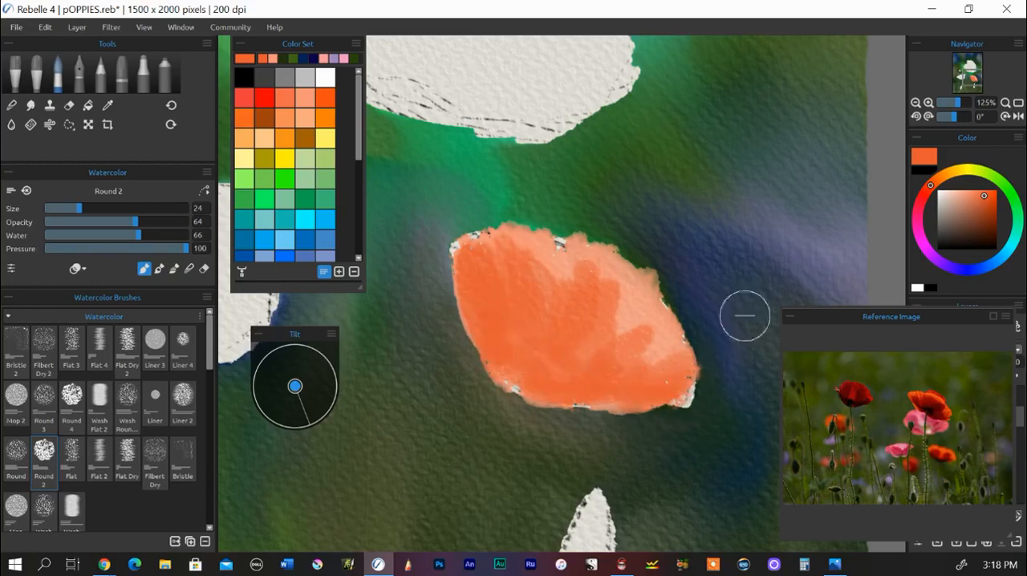
Step: Shade the orange poppy's lower petals with a darker red-orange and its base with burnt orange
left_click(985, 196)
left_click_drag(986, 197, 989, 205)
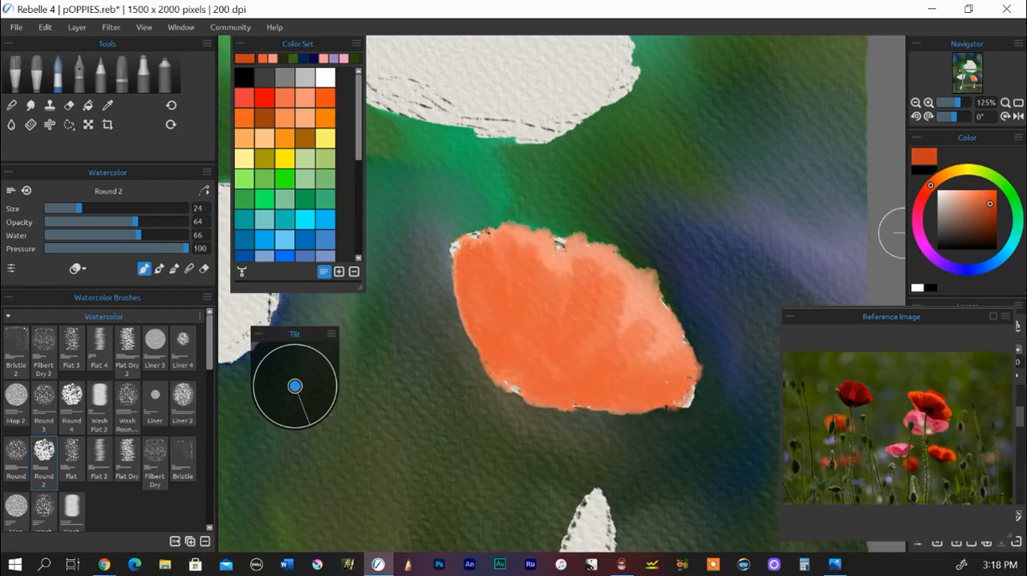
mouse_move(512, 304)
left_mouse_down()
mouse_move(514, 341)
mouse_move(491, 297)
mouse_move(508, 338)
mouse_move(525, 306)
mouse_move(529, 316)
mouse_move(507, 282)
mouse_move(542, 338)
mouse_move(502, 312)
left_mouse_up()
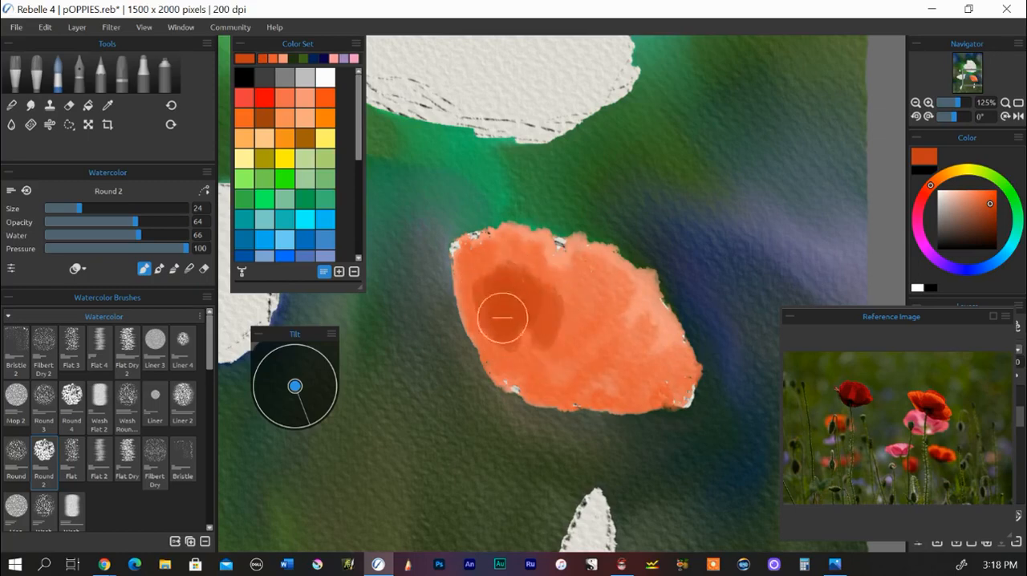
mouse_move(530, 356)
left_mouse_down()
mouse_move(483, 294)
mouse_move(478, 311)
mouse_move(509, 328)
mouse_move(557, 310)
mouse_move(565, 318)
mouse_move(511, 366)
mouse_move(473, 311)
mouse_move(474, 270)
mouse_move(494, 340)
mouse_move(550, 352)
mouse_move(549, 335)
mouse_move(590, 370)
mouse_move(649, 383)
mouse_move(593, 389)
mouse_move(548, 369)
mouse_move(624, 362)
mouse_move(540, 383)
mouse_move(584, 387)
mouse_move(581, 400)
mouse_move(638, 372)
mouse_move(599, 333)
mouse_move(511, 362)
left_mouse_up()
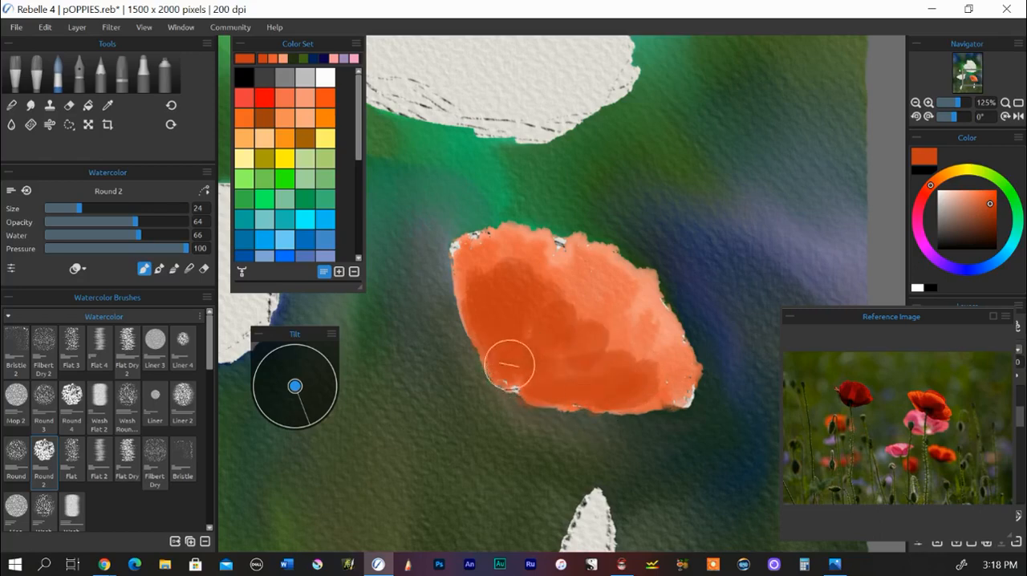
left_click_drag(987, 214, 992, 218)
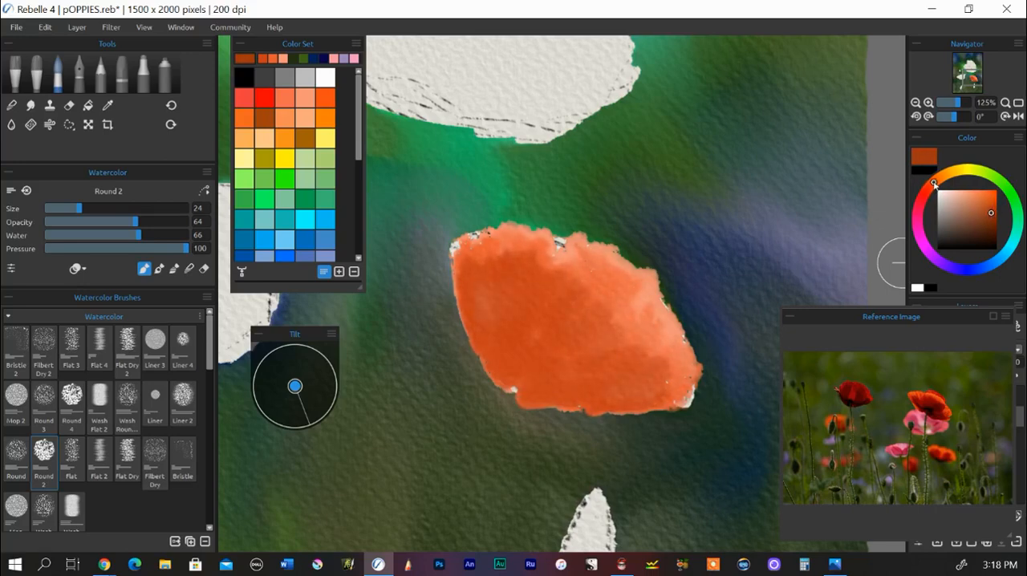
mouse_move(534, 397)
left_mouse_down()
mouse_move(493, 354)
mouse_move(509, 386)
mouse_move(496, 358)
mouse_move(552, 390)
mouse_move(594, 391)
mouse_move(536, 332)
mouse_move(524, 355)
mouse_move(607, 375)
mouse_move(531, 366)
mouse_move(495, 336)
mouse_move(608, 383)
left_mouse_up()
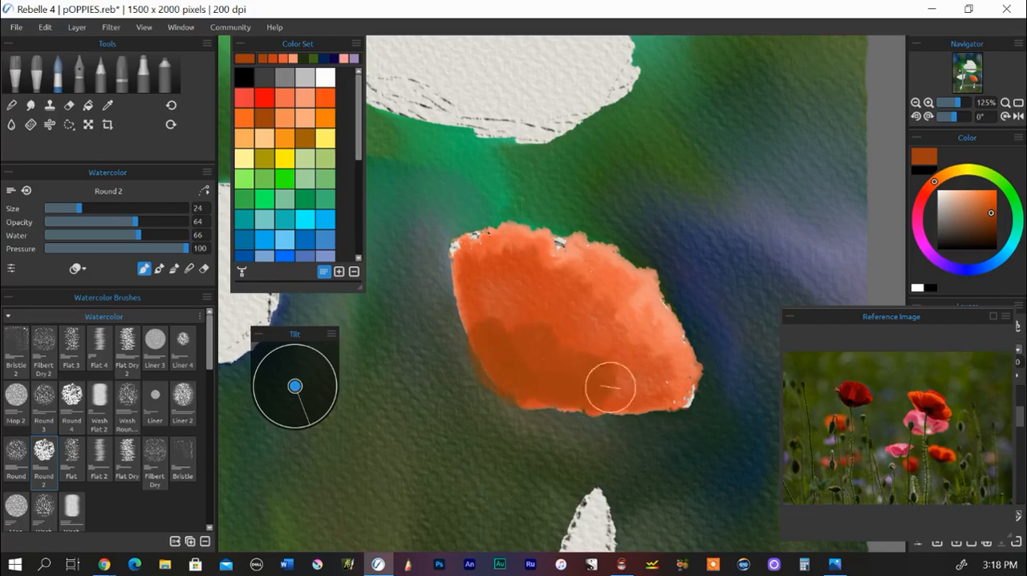
Step: Paint dark brown shadows over the lower half of the orange poppy and move the reference photo clear of the layer list
left_click(989, 230)
mouse_move(550, 346)
left_mouse_down()
mouse_move(507, 383)
mouse_move(514, 394)
mouse_move(601, 389)
mouse_move(537, 385)
mouse_move(480, 333)
mouse_move(499, 377)
mouse_move(478, 354)
mouse_move(505, 389)
mouse_move(561, 398)
left_mouse_up()
mouse_move(557, 330)
left_mouse_down()
mouse_move(521, 359)
mouse_move(514, 298)
mouse_move(503, 374)
mouse_move(492, 360)
mouse_move(513, 344)
mouse_move(603, 385)
mouse_move(643, 376)
mouse_move(609, 373)
mouse_move(619, 393)
mouse_move(605, 402)
mouse_move(582, 393)
mouse_move(610, 356)
mouse_move(594, 349)
mouse_move(579, 369)
mouse_move(608, 391)
mouse_move(552, 396)
mouse_move(549, 362)
mouse_move(568, 354)
mouse_move(521, 371)
mouse_move(523, 351)
mouse_move(481, 337)
mouse_move(521, 326)
mouse_move(551, 364)
mouse_move(502, 378)
mouse_move(537, 378)
mouse_move(510, 385)
mouse_move(575, 403)
mouse_move(516, 392)
mouse_move(508, 373)
mouse_move(547, 397)
mouse_move(476, 378)
left_mouse_up()
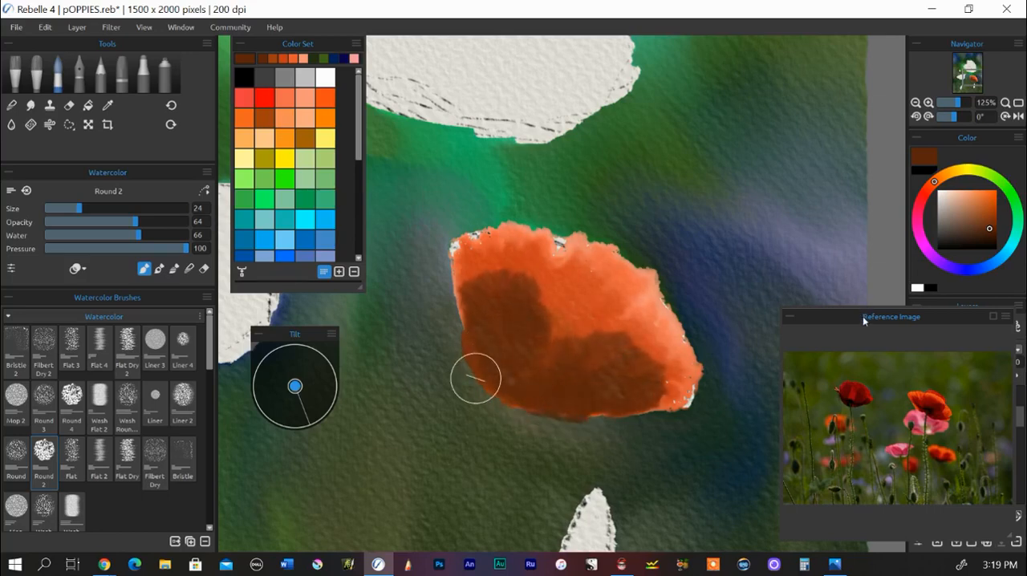
left_click_drag(862, 316, 790, 64)
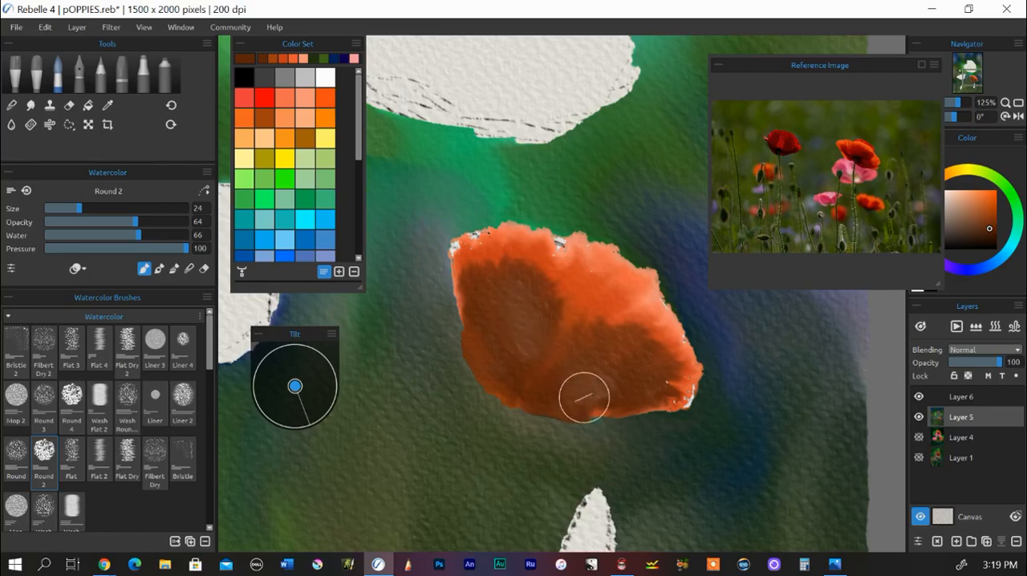
scroll(528, 337, "down", 2)
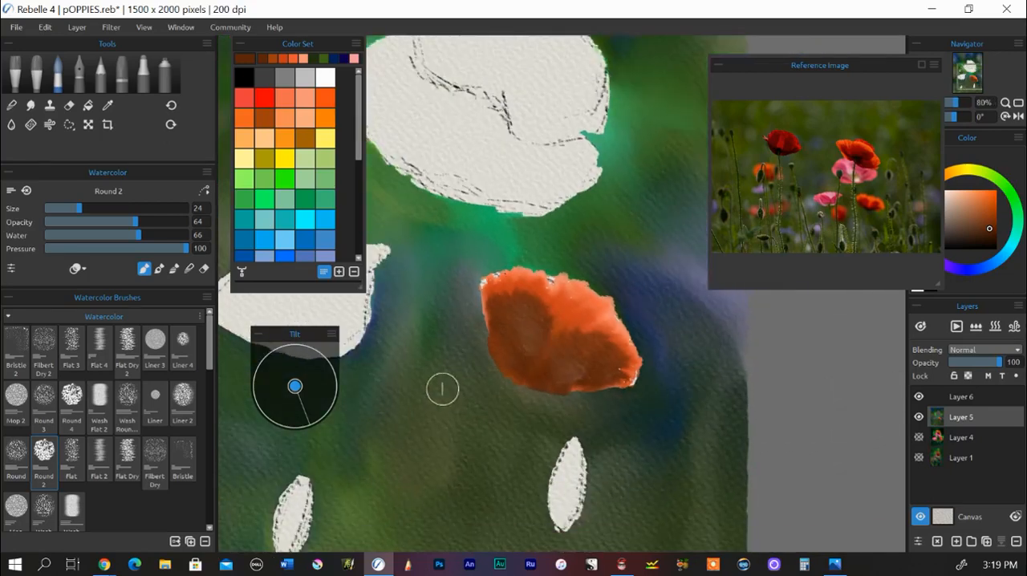
left_click_drag(443, 385, 617, 412)
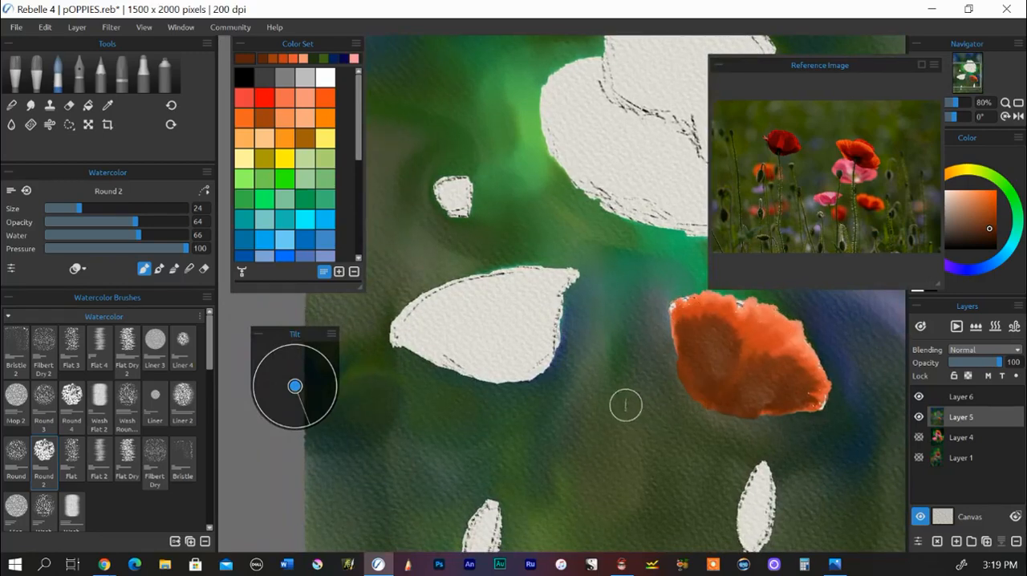
left_click_drag(612, 404, 644, 410)
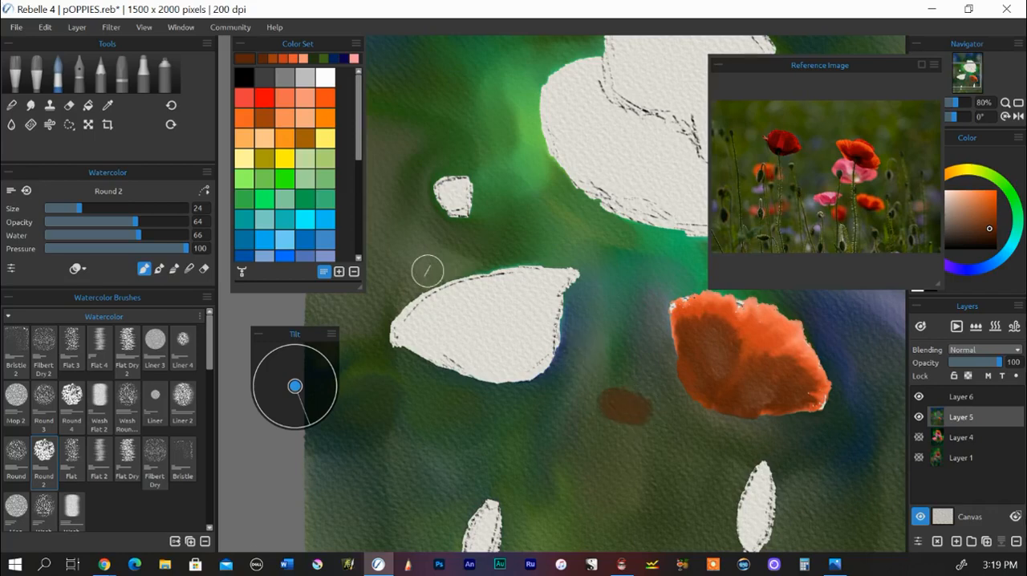
left_click(45, 28)
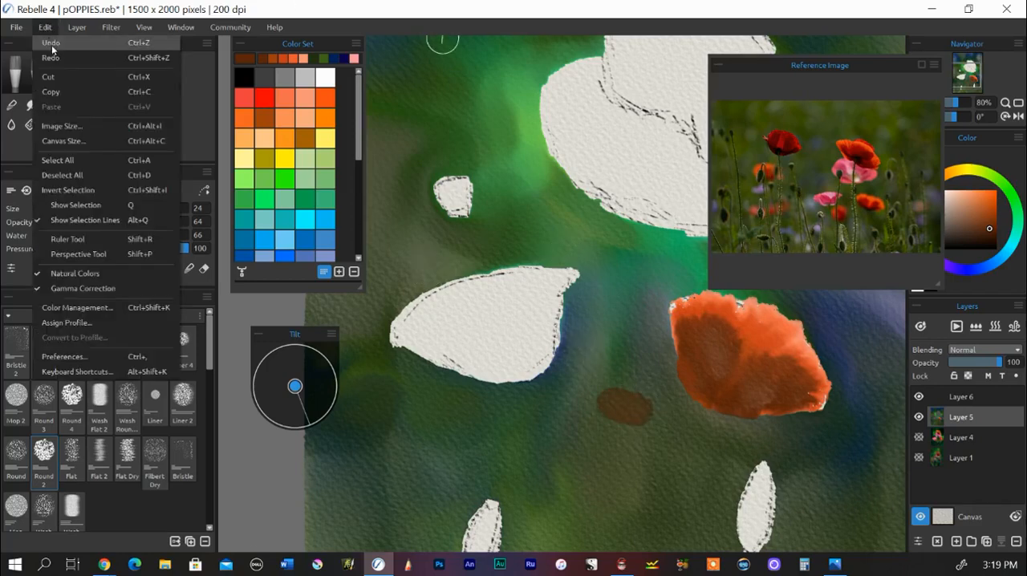
left_click(46, 29)
left_click(44, 27)
left_click(49, 39)
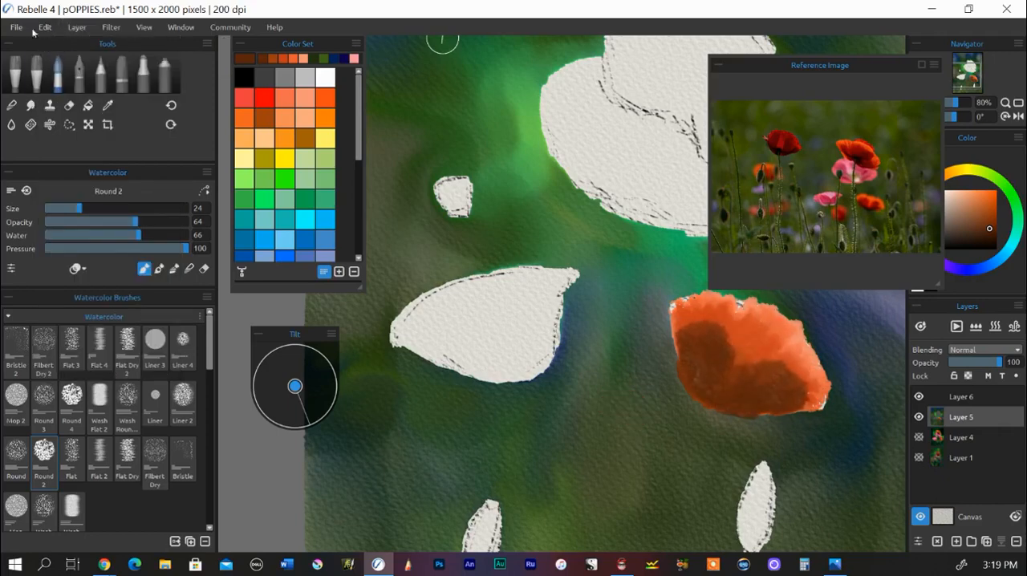
left_click(45, 28)
left_click(50, 58)
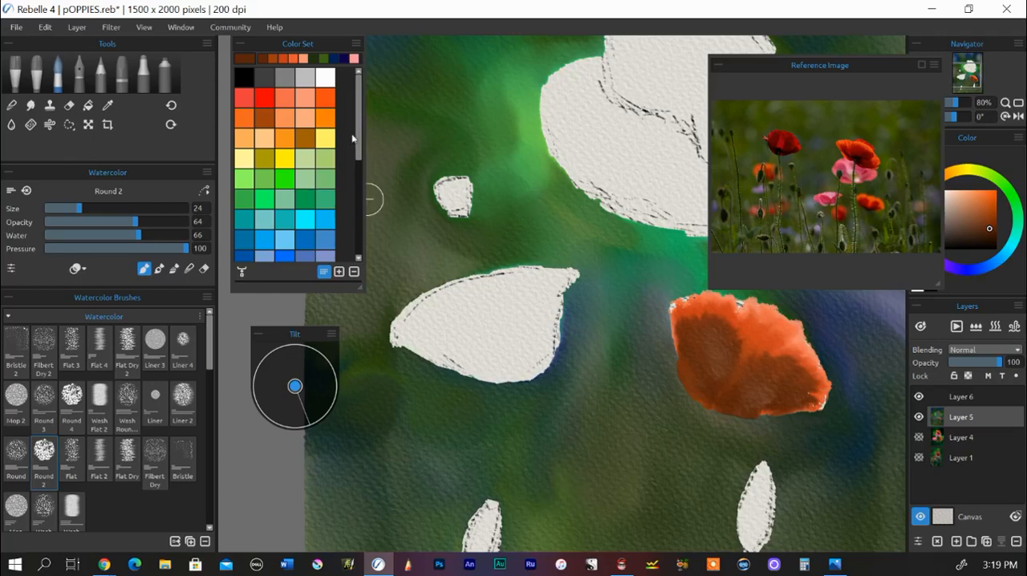
Step: Fill the blank poppy shape beside the orange flower with a light pink base wash
left_click_drag(360, 142, 362, 208)
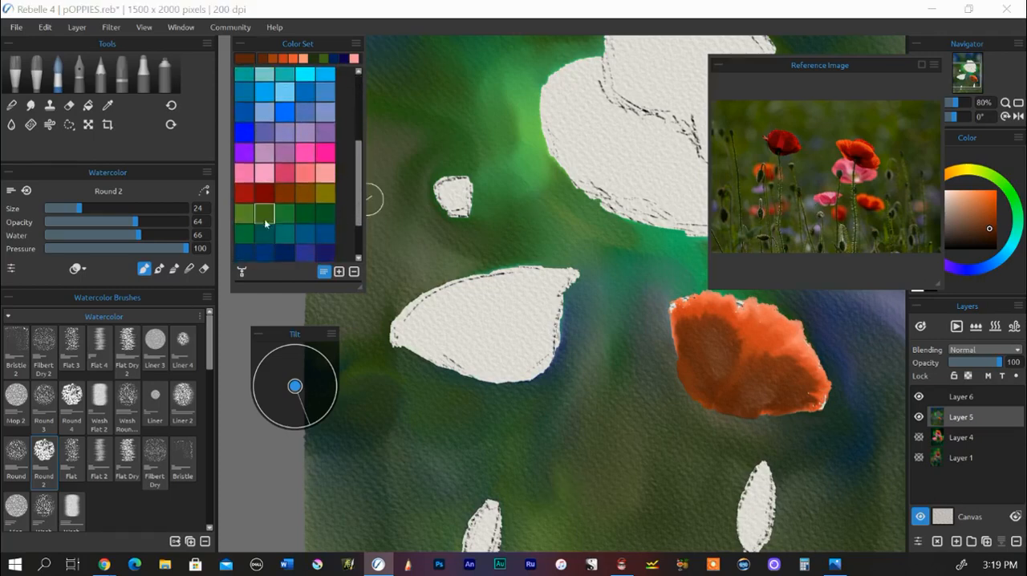
left_click(267, 175)
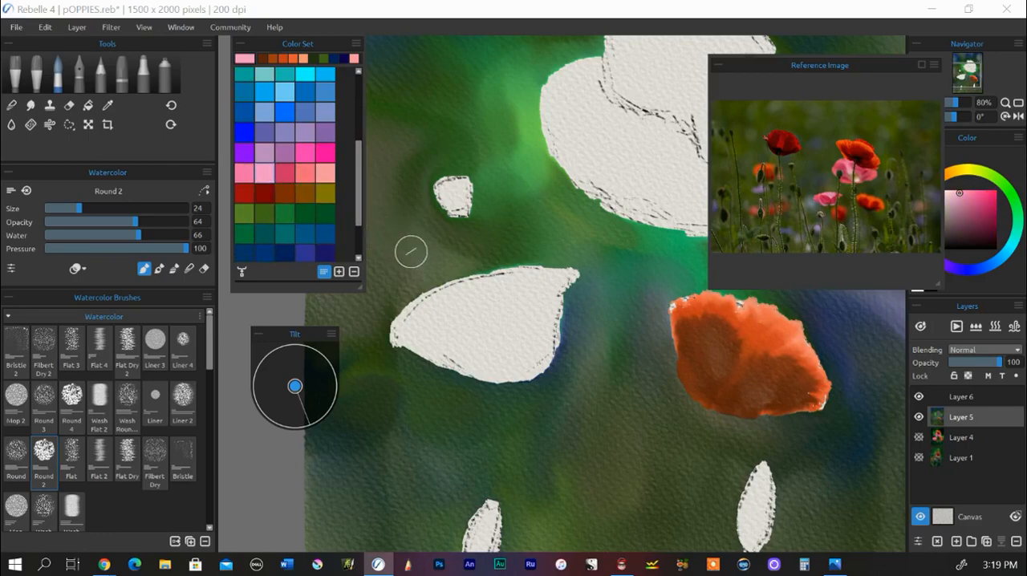
key("space")
left_click_drag(559, 243, 668, 241)
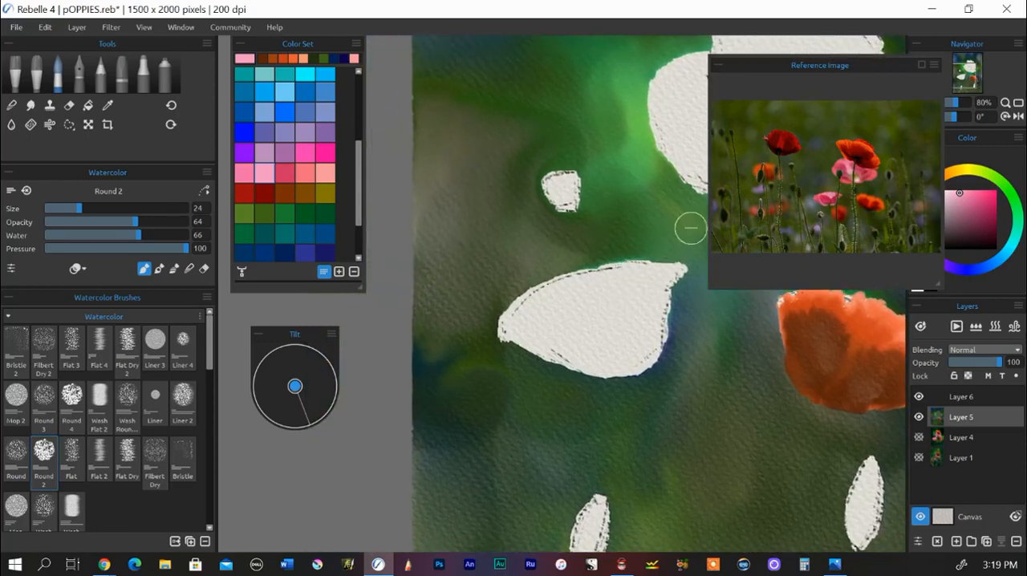
mouse_move(678, 270)
left_mouse_down()
mouse_move(647, 334)
mouse_move(667, 282)
mouse_move(656, 346)
mouse_move(656, 278)
mouse_move(635, 336)
mouse_move(664, 303)
mouse_move(658, 328)
mouse_move(638, 345)
left_mouse_up()
mouse_move(534, 304)
left_mouse_down()
mouse_move(554, 344)
mouse_move(520, 336)
mouse_move(583, 349)
mouse_move(522, 321)
mouse_move(591, 346)
mouse_move(544, 309)
mouse_move(531, 309)
mouse_move(607, 340)
mouse_move(542, 297)
mouse_move(595, 346)
mouse_move(617, 283)
mouse_move(630, 270)
mouse_move(621, 318)
mouse_move(651, 263)
mouse_move(609, 337)
mouse_move(602, 274)
mouse_move(566, 284)
mouse_move(592, 289)
mouse_move(640, 355)
mouse_move(630, 361)
mouse_move(649, 358)
mouse_move(619, 360)
left_mouse_up()
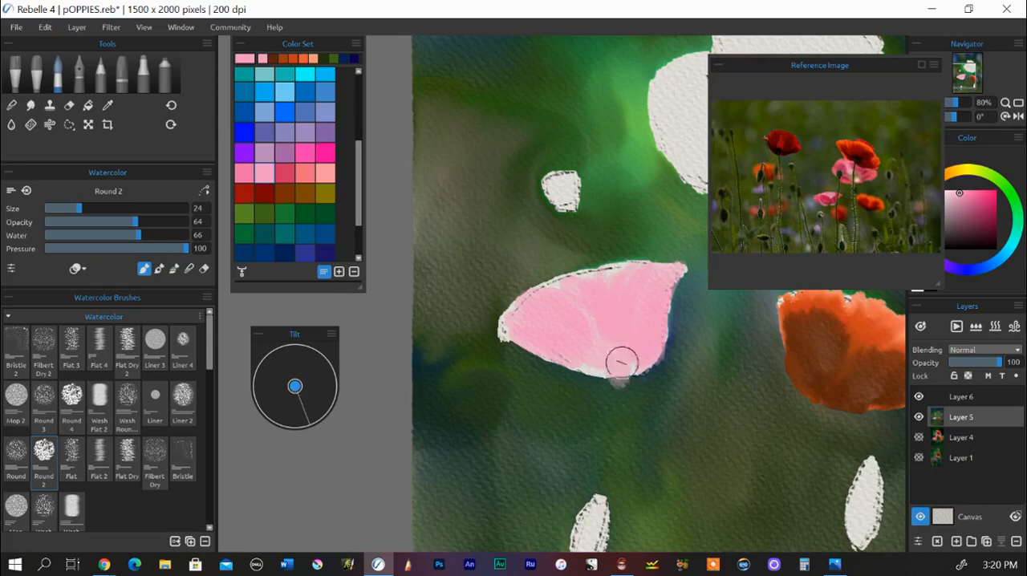
mouse_move(615, 263)
left_mouse_down()
mouse_move(603, 267)
mouse_move(609, 280)
mouse_move(541, 306)
mouse_move(541, 334)
mouse_move(573, 362)
mouse_move(599, 360)
mouse_move(601, 349)
left_mouse_up()
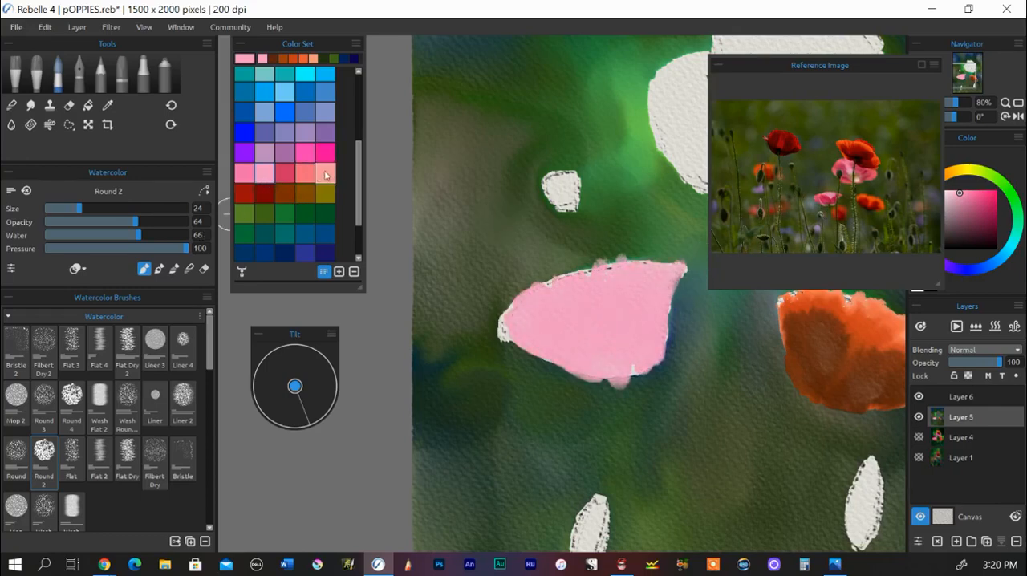
Step: Layer deep rose over the pink poppy's petals with the brush at size 20, leaving light pink along the edges and upper centre
left_click(288, 175)
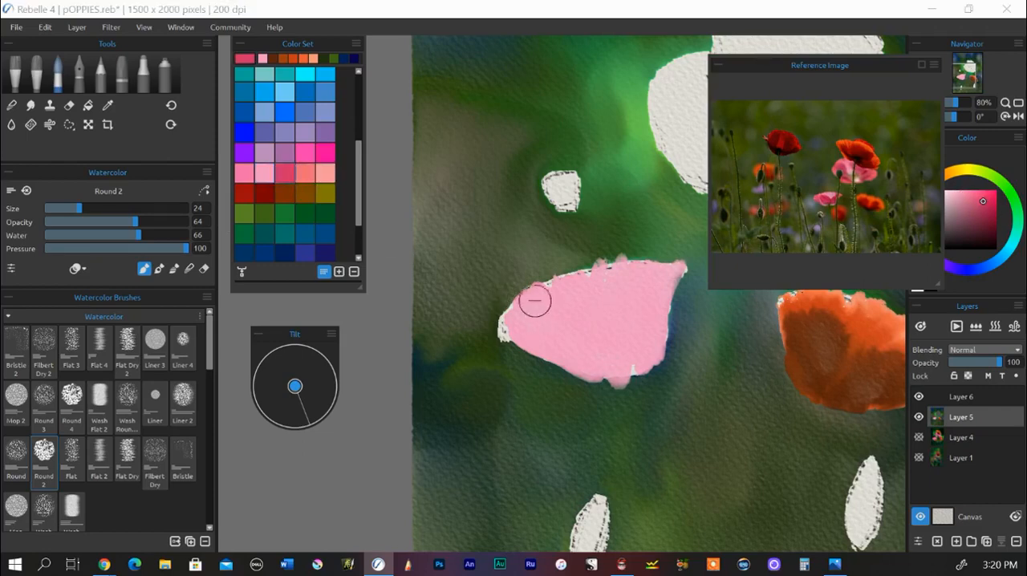
left_click(81, 209)
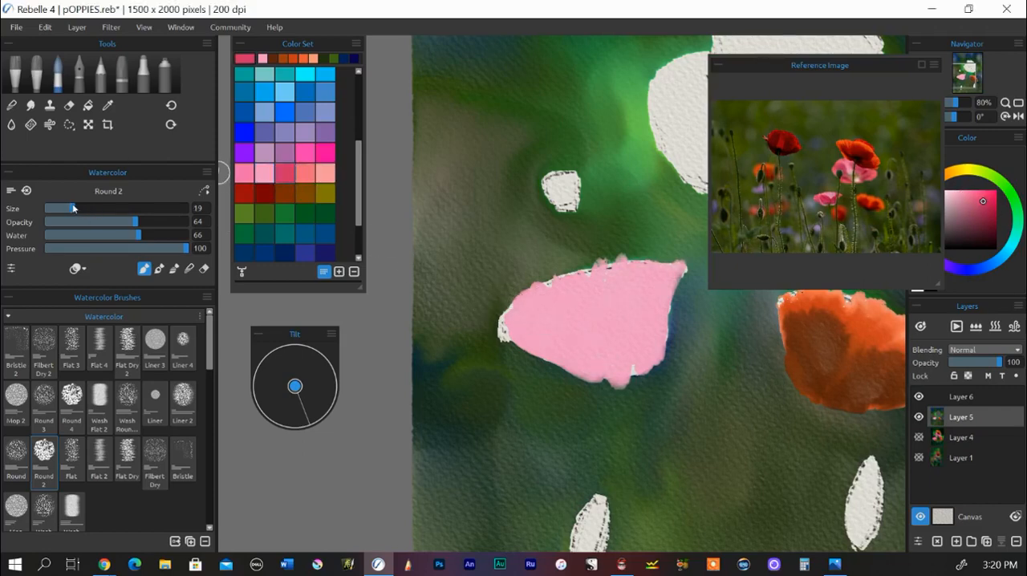
left_click_drag(521, 301, 598, 360)
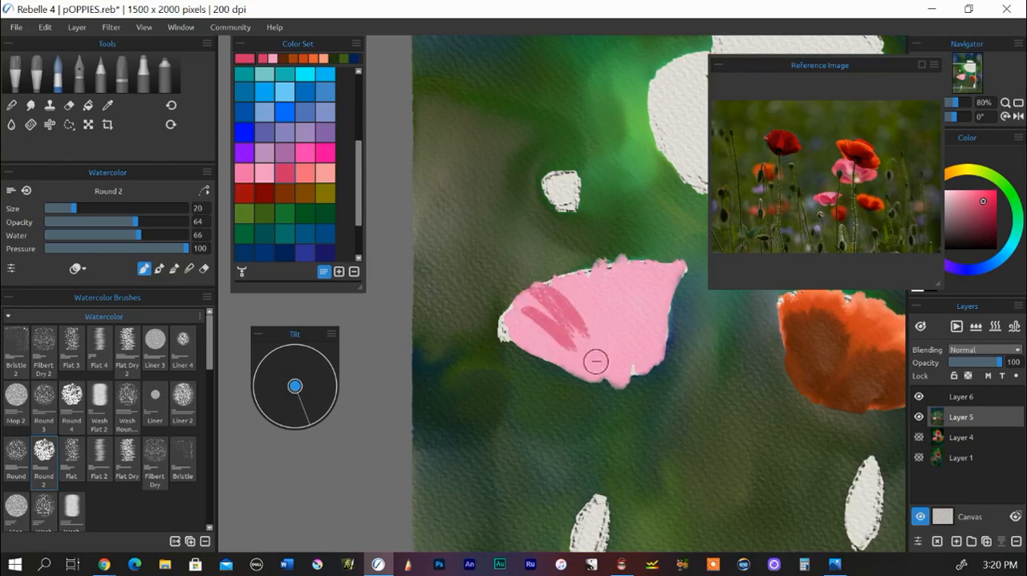
mouse_move(561, 292)
left_mouse_down()
mouse_move(548, 286)
mouse_move(607, 332)
mouse_move(566, 294)
mouse_move(596, 353)
left_mouse_up()
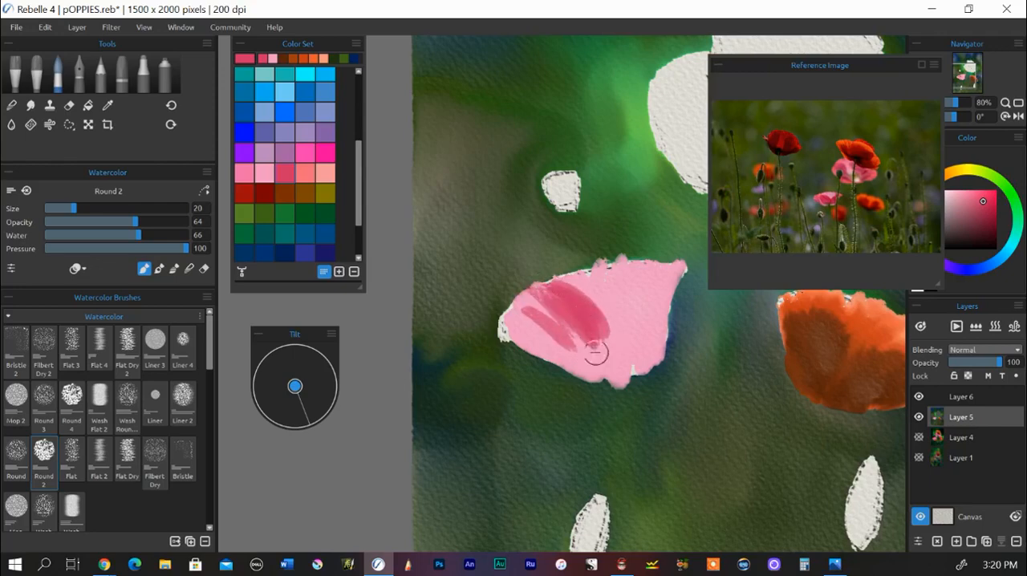
left_click_drag(533, 314, 593, 369)
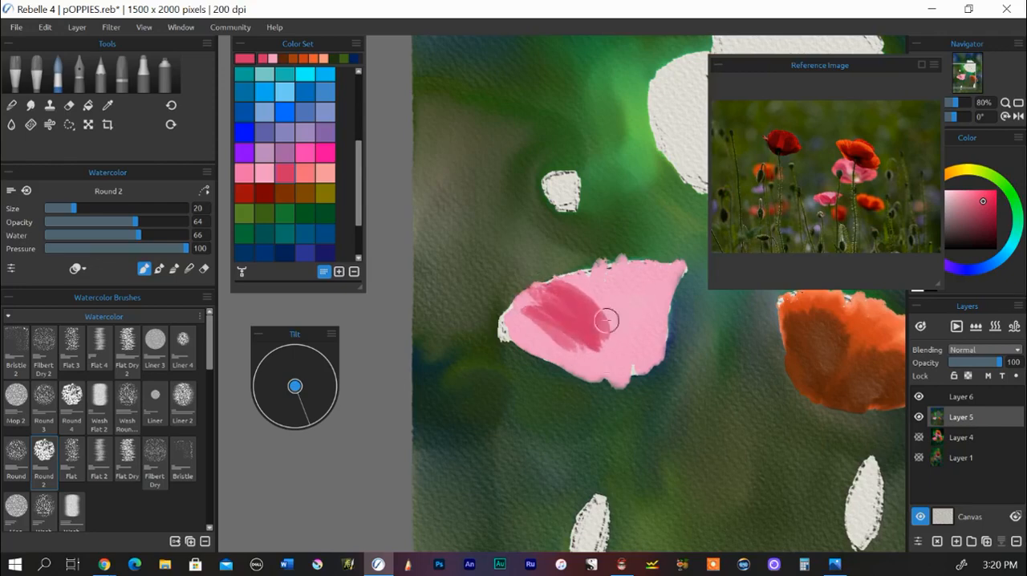
mouse_move(607, 321)
left_mouse_down()
mouse_move(644, 288)
mouse_move(605, 344)
mouse_move(637, 292)
mouse_move(620, 341)
mouse_move(666, 269)
mouse_move(636, 302)
mouse_move(653, 296)
mouse_move(645, 332)
mouse_move(649, 310)
mouse_move(681, 276)
mouse_move(640, 355)
mouse_move(629, 357)
mouse_move(609, 327)
mouse_move(615, 346)
mouse_move(653, 347)
mouse_move(602, 347)
mouse_move(645, 336)
mouse_move(618, 321)
mouse_move(602, 346)
mouse_move(611, 355)
mouse_move(593, 359)
mouse_move(541, 328)
mouse_move(530, 344)
mouse_move(513, 316)
mouse_move(518, 348)
mouse_move(539, 344)
mouse_move(561, 365)
left_mouse_up()
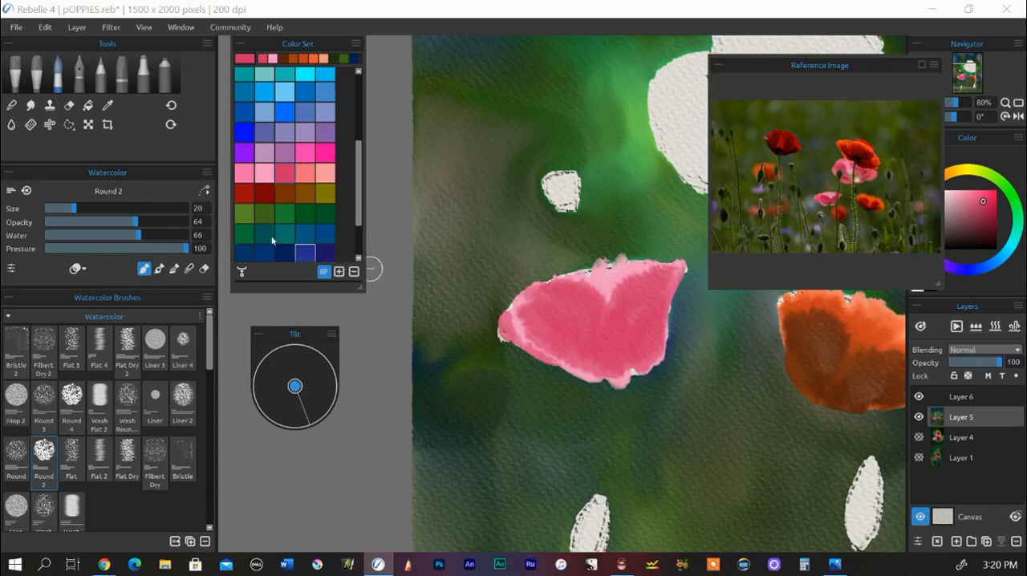
Step: Paint dark crimson creases on the pink poppy's petals with the brush at size 11, and shrink the floating reference photo
left_click_drag(74, 209, 61, 208)
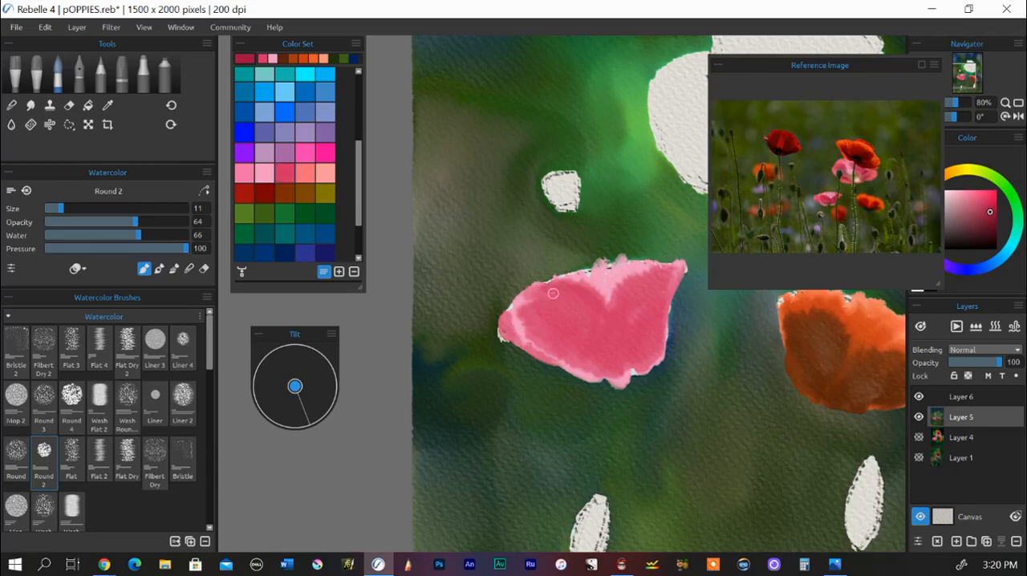
left_click_drag(553, 293, 609, 337)
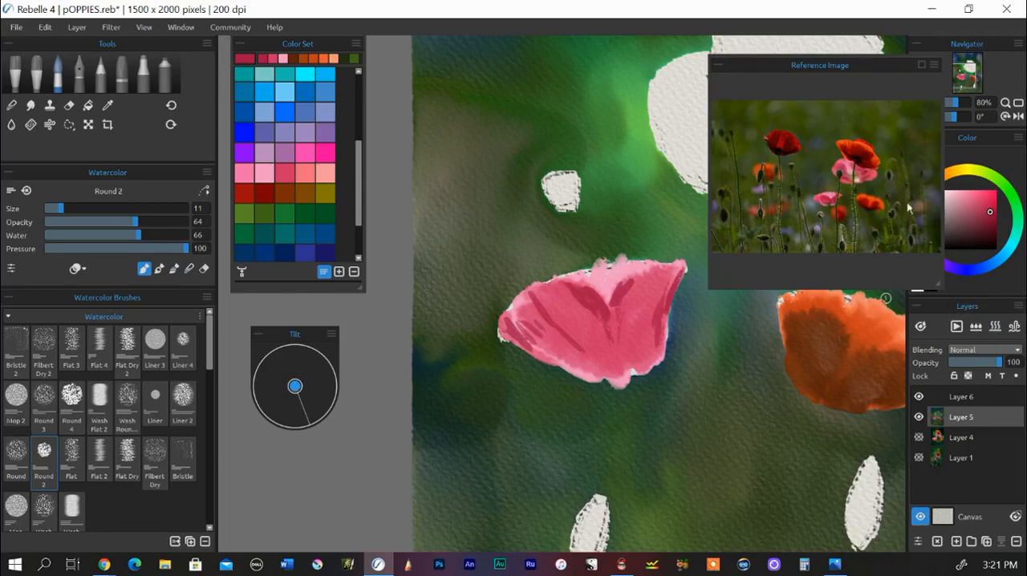
left_click_drag(935, 284, 884, 239)
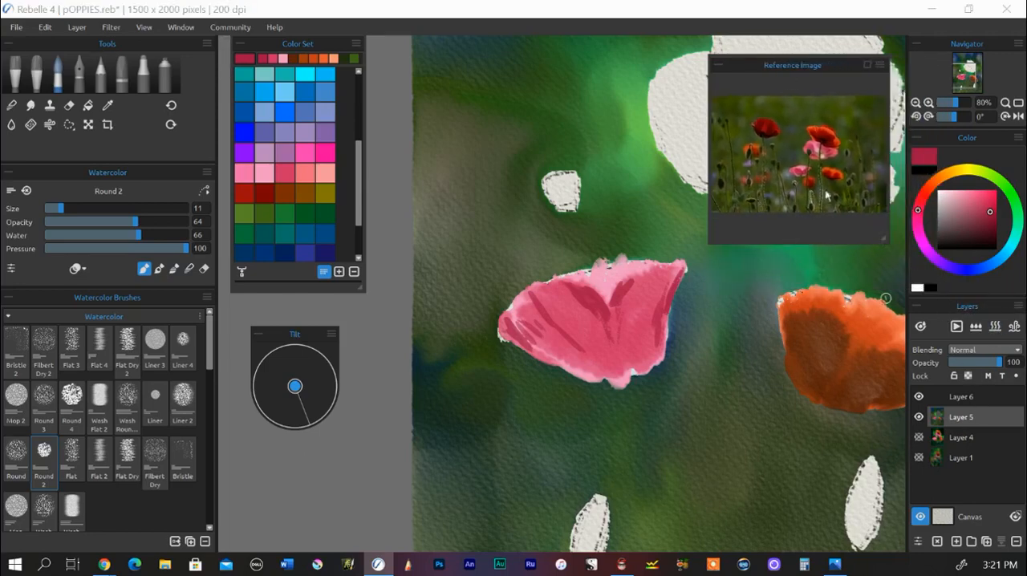
Step: Move the reference photo off the canvas and fill the large blank poppy's lower petal with light pink, using the Round 2 brush at size 29
left_click_drag(768, 71, 282, 333)
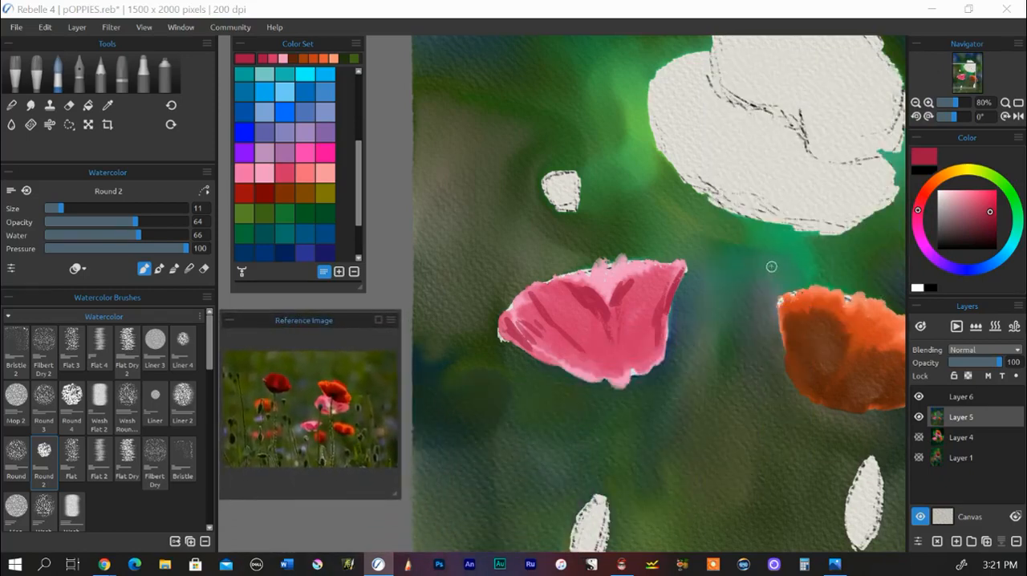
mouse_move(760, 264)
left_mouse_down()
mouse_move(682, 435)
mouse_move(643, 410)
left_mouse_up()
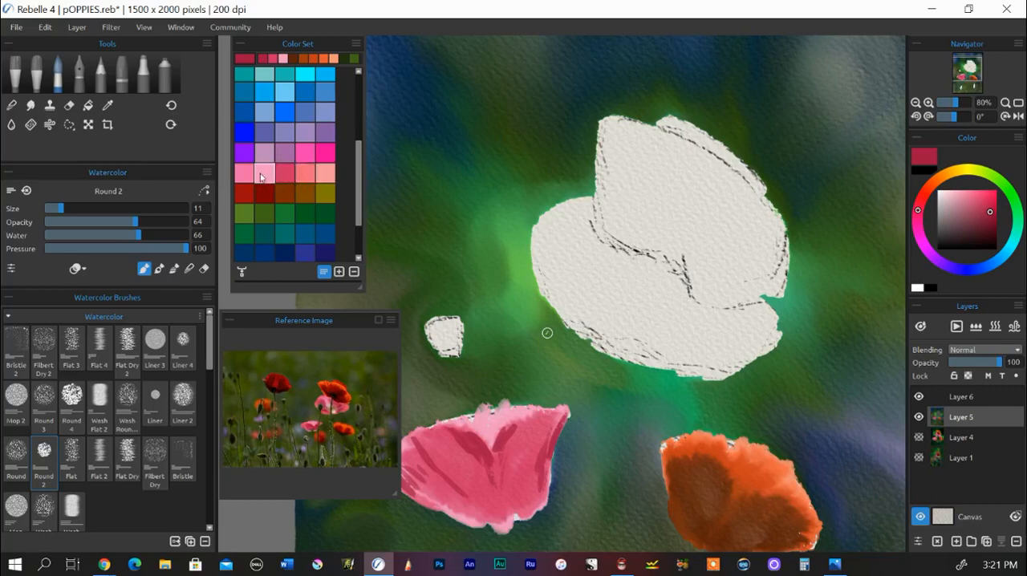
left_click(265, 174)
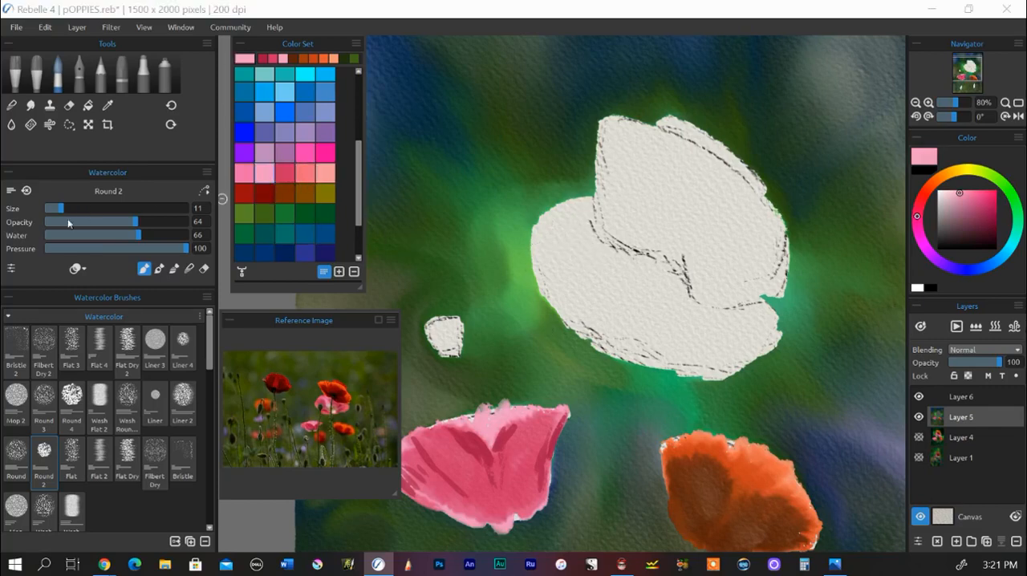
left_click_drag(62, 213, 89, 215)
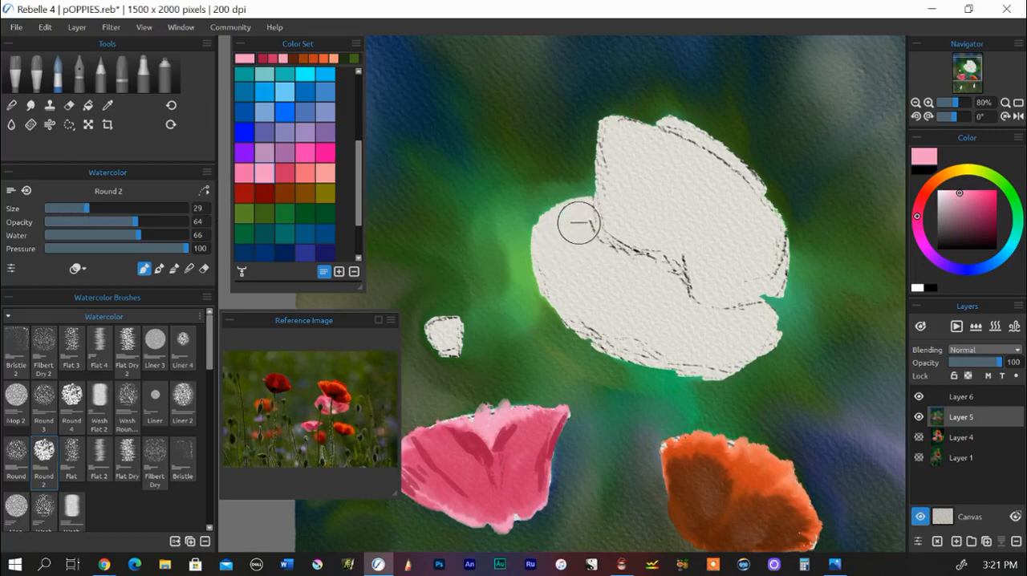
mouse_move(580, 232)
left_mouse_down()
mouse_move(585, 202)
mouse_move(594, 261)
left_mouse_up()
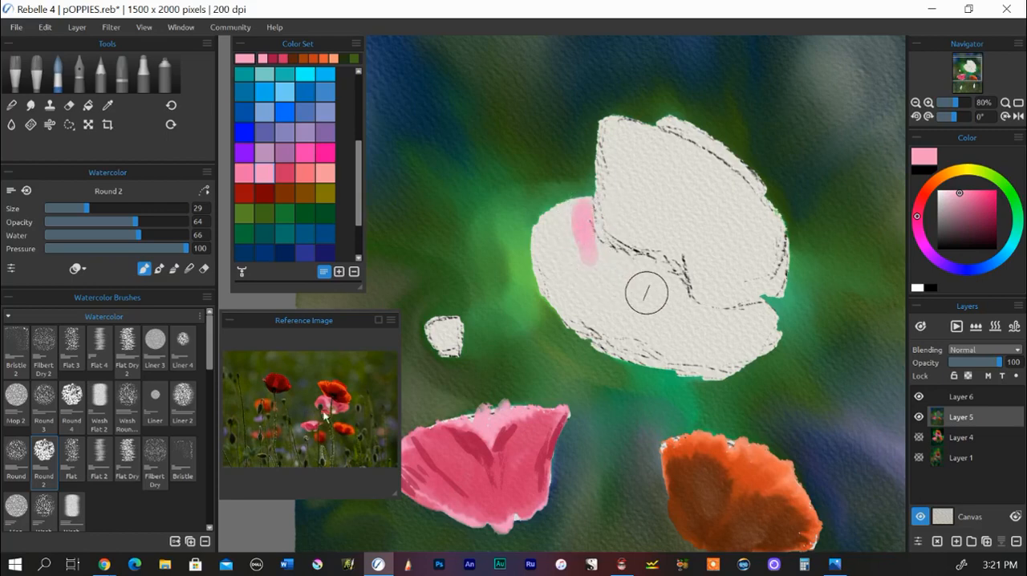
mouse_move(607, 264)
left_mouse_down()
mouse_move(583, 222)
mouse_move(563, 212)
mouse_move(570, 200)
mouse_move(573, 285)
mouse_move(584, 269)
mouse_move(600, 282)
mouse_move(624, 276)
left_mouse_up()
left_click_drag(560, 286, 568, 268)
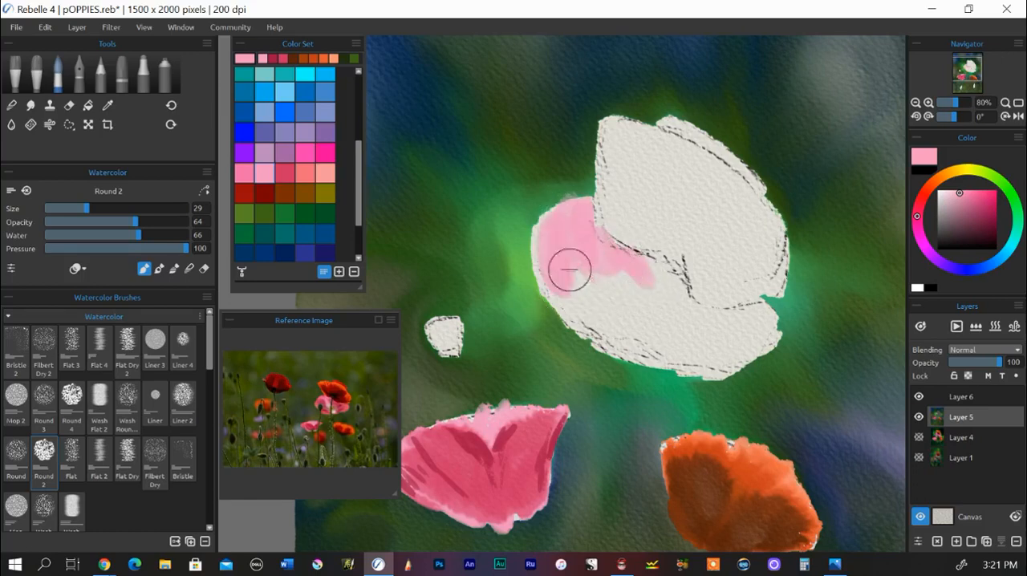
mouse_move(756, 314)
left_mouse_down()
mouse_move(719, 358)
mouse_move(769, 334)
mouse_move(683, 326)
mouse_move(711, 357)
mouse_move(731, 338)
mouse_move(729, 367)
mouse_move(770, 328)
mouse_move(689, 377)
mouse_move(574, 300)
mouse_move(660, 354)
mouse_move(596, 265)
mouse_move(675, 367)
mouse_move(631, 316)
mouse_move(613, 260)
mouse_move(760, 319)
mouse_move(751, 316)
mouse_move(773, 310)
mouse_move(717, 338)
mouse_move(601, 271)
mouse_move(700, 350)
mouse_move(756, 333)
mouse_move(634, 319)
mouse_move(770, 319)
mouse_move(639, 301)
mouse_move(644, 268)
mouse_move(681, 277)
mouse_move(657, 287)
mouse_move(777, 331)
mouse_move(551, 269)
mouse_move(620, 334)
mouse_move(579, 276)
mouse_move(637, 305)
mouse_move(603, 289)
left_mouse_up()
Step: Layer hot pink over both ends of the large poppy's lower petal and check the wet areas of the paint
left_click(303, 162)
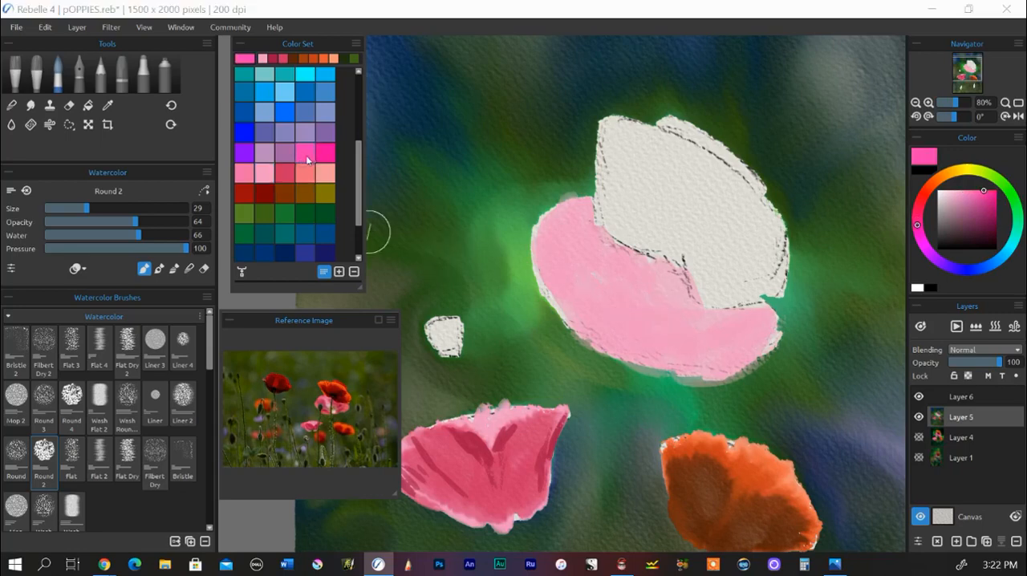
mouse_move(555, 235)
left_mouse_down()
mouse_move(564, 204)
mouse_move(554, 286)
mouse_move(588, 203)
mouse_move(550, 275)
mouse_move(593, 295)
left_mouse_up()
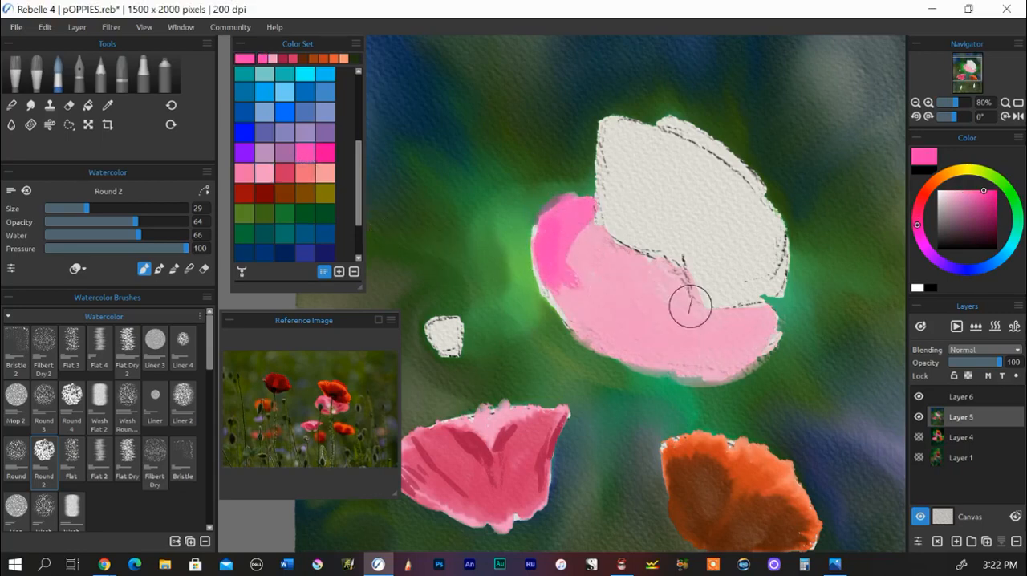
left_click_drag(582, 223, 586, 281)
mouse_move(720, 307)
left_mouse_down()
mouse_move(687, 275)
mouse_move(697, 320)
mouse_move(755, 313)
mouse_move(717, 300)
left_mouse_up()
mouse_move(656, 290)
left_mouse_down()
mouse_move(682, 271)
mouse_move(680, 292)
mouse_move(677, 284)
mouse_move(708, 329)
mouse_move(751, 323)
mouse_move(718, 318)
mouse_move(665, 278)
mouse_move(690, 282)
mouse_move(676, 302)
mouse_move(722, 318)
mouse_move(680, 306)
mouse_move(657, 276)
mouse_move(697, 324)
mouse_move(681, 294)
left_mouse_up()
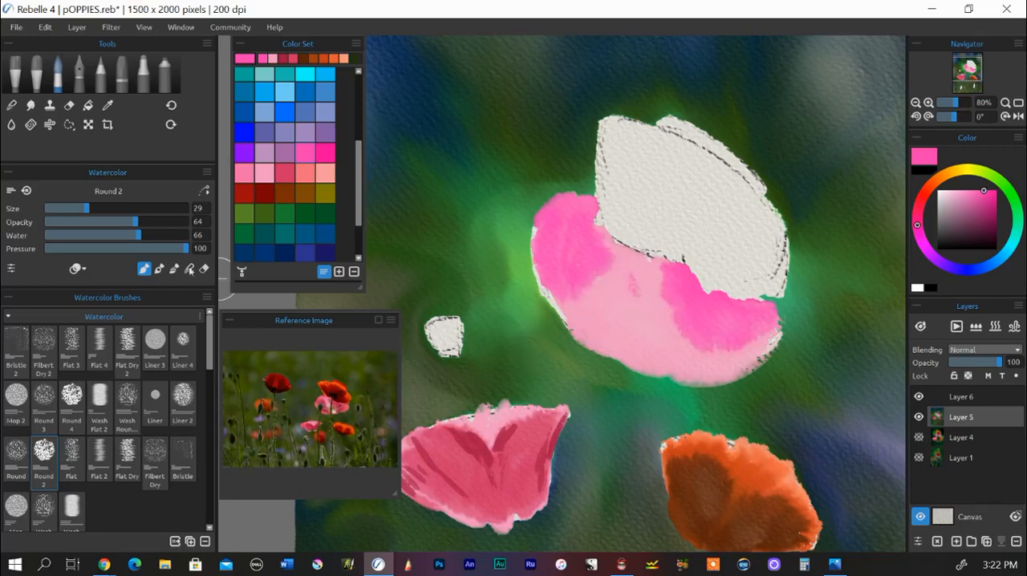
left_click(11, 127)
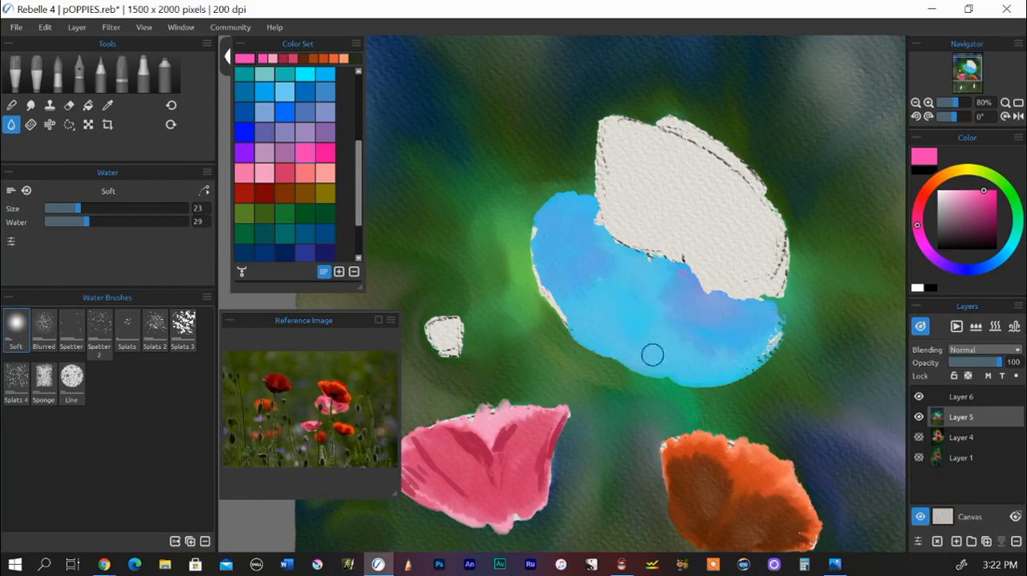
left_click(921, 326)
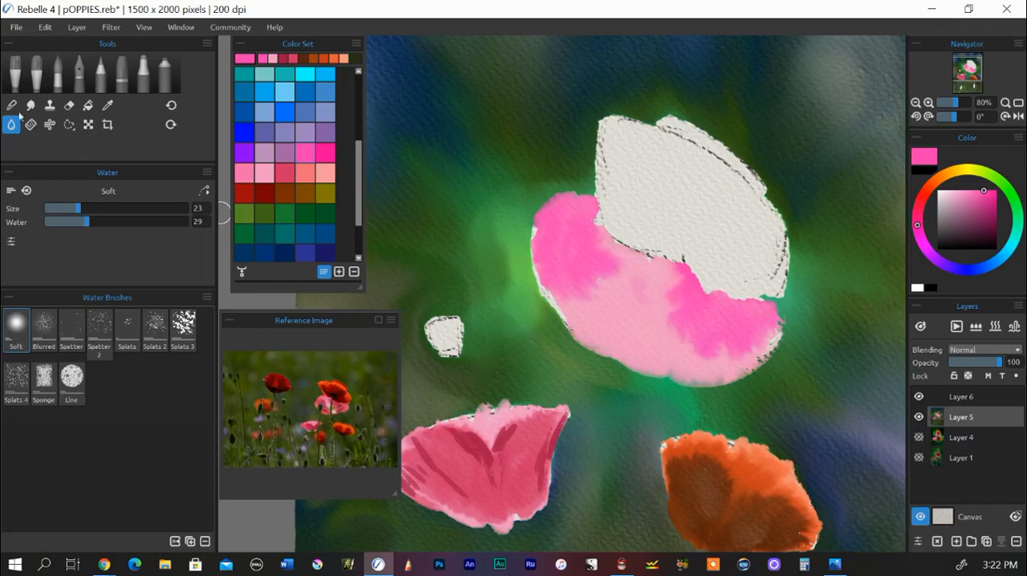
Step: Lift a pale highlight out of the middle of the pink lower petal with the Round 2 watercolor brush in erase mode
left_click(57, 72)
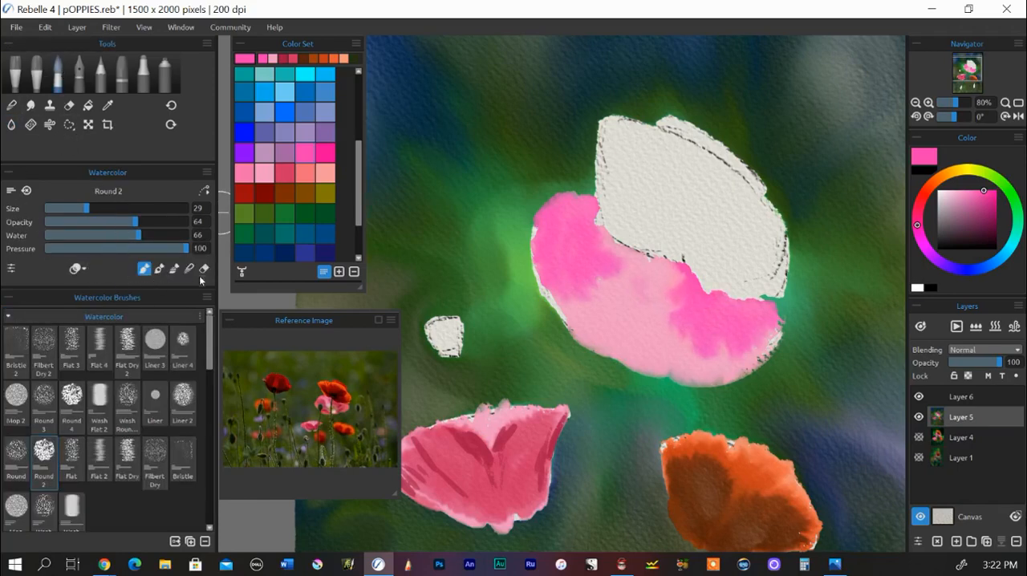
left_click(204, 270)
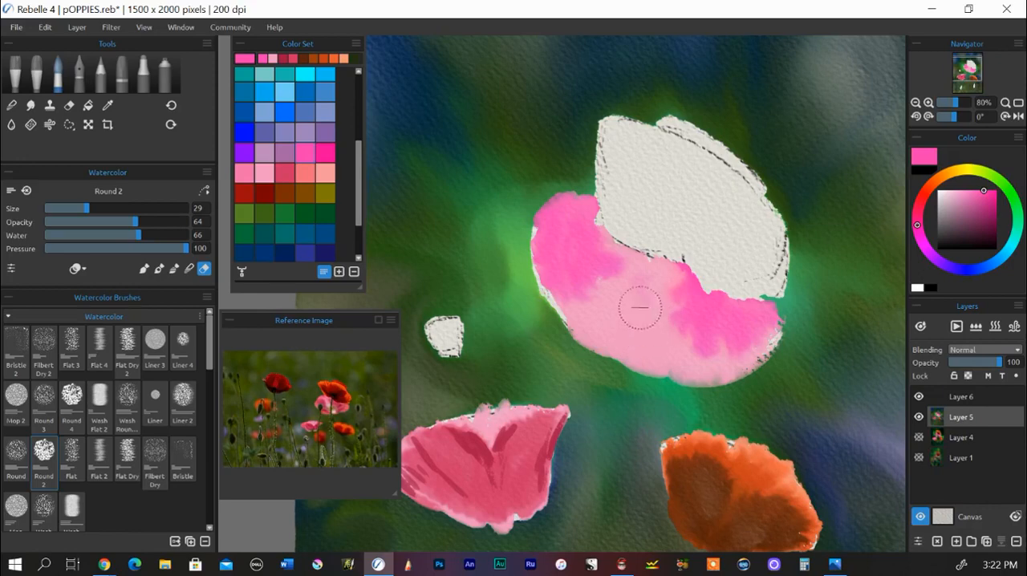
mouse_move(642, 338)
left_mouse_down()
mouse_move(649, 332)
mouse_move(633, 339)
mouse_move(644, 353)
mouse_move(616, 272)
left_mouse_up()
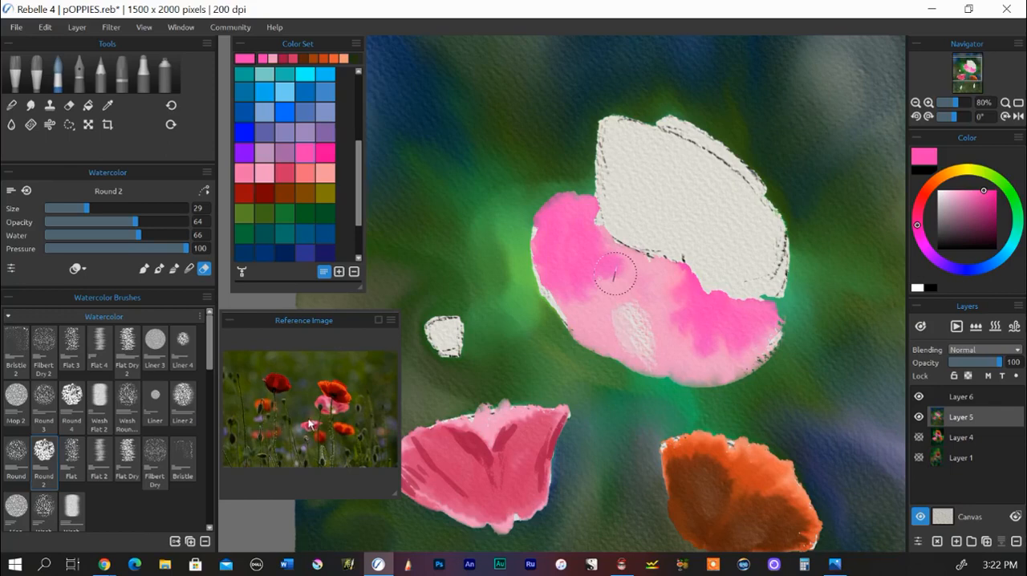
mouse_move(630, 279)
left_mouse_down()
mouse_move(651, 326)
mouse_move(640, 302)
mouse_move(614, 304)
mouse_move(646, 324)
mouse_move(659, 357)
mouse_move(637, 315)
mouse_move(634, 283)
mouse_move(652, 317)
mouse_move(650, 342)
left_mouse_up()
mouse_move(628, 285)
left_mouse_down()
mouse_move(660, 351)
mouse_move(630, 370)
mouse_move(653, 337)
left_mouse_up()
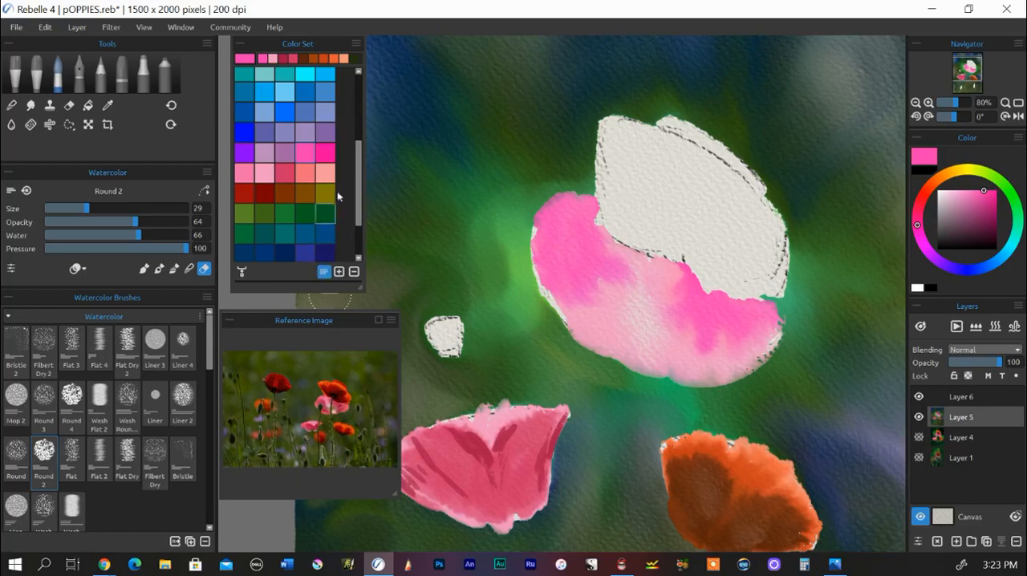
Step: Sample a light orange from the upper part of the orange poppy as the colour for the watercolor brush
left_click_drag(355, 171, 365, 94)
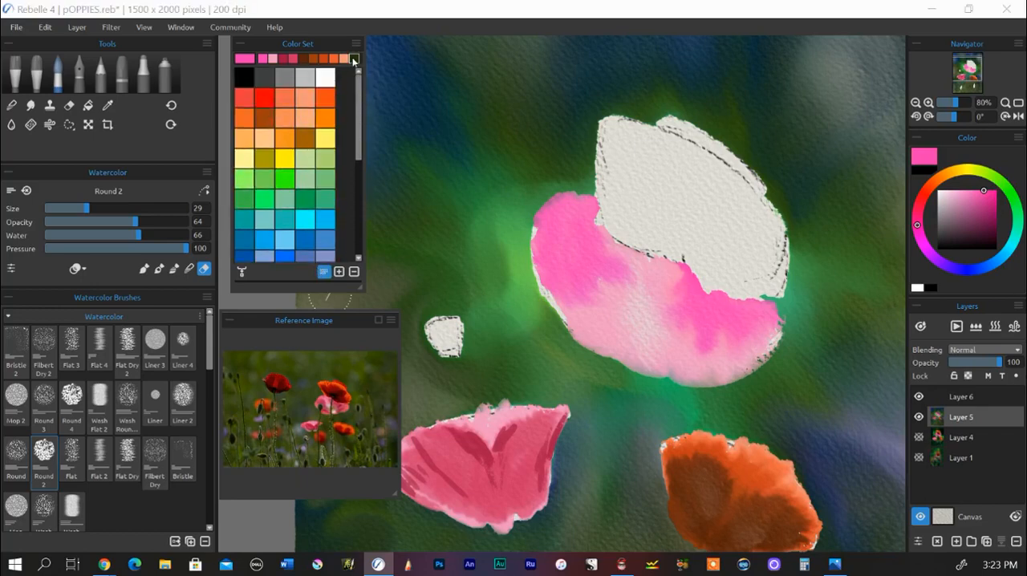
left_click(108, 105)
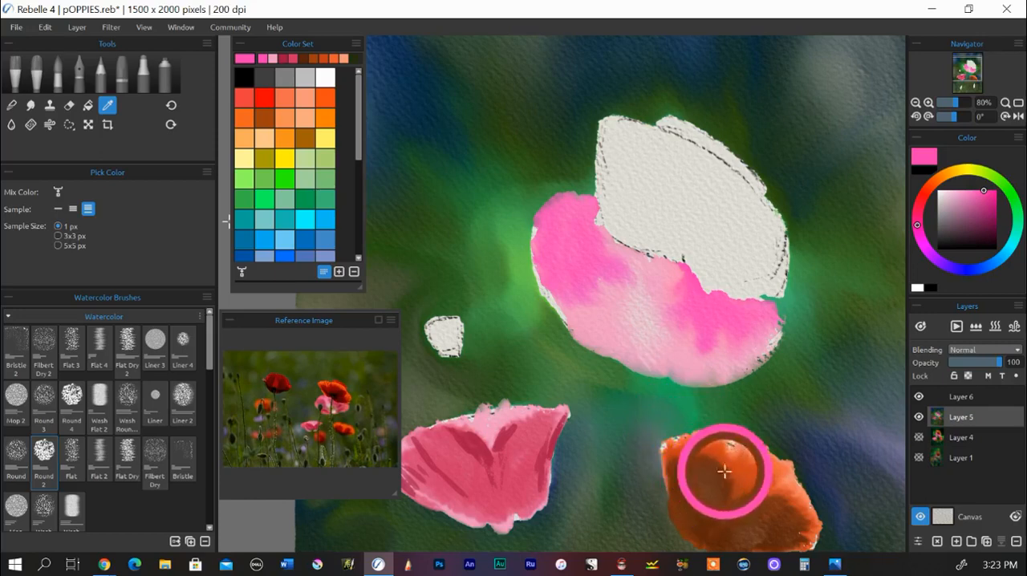
left_click(759, 457)
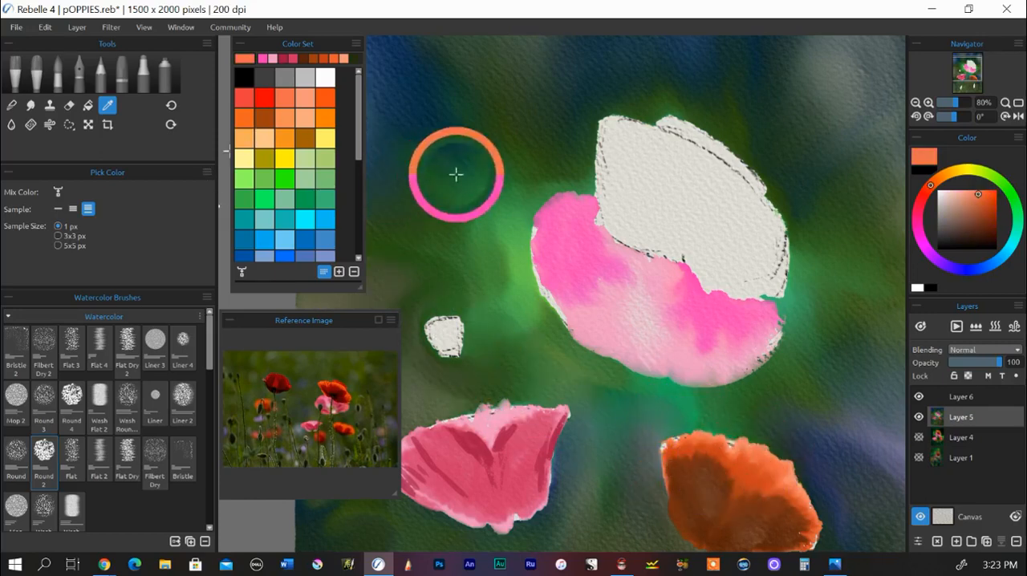
left_click(59, 78)
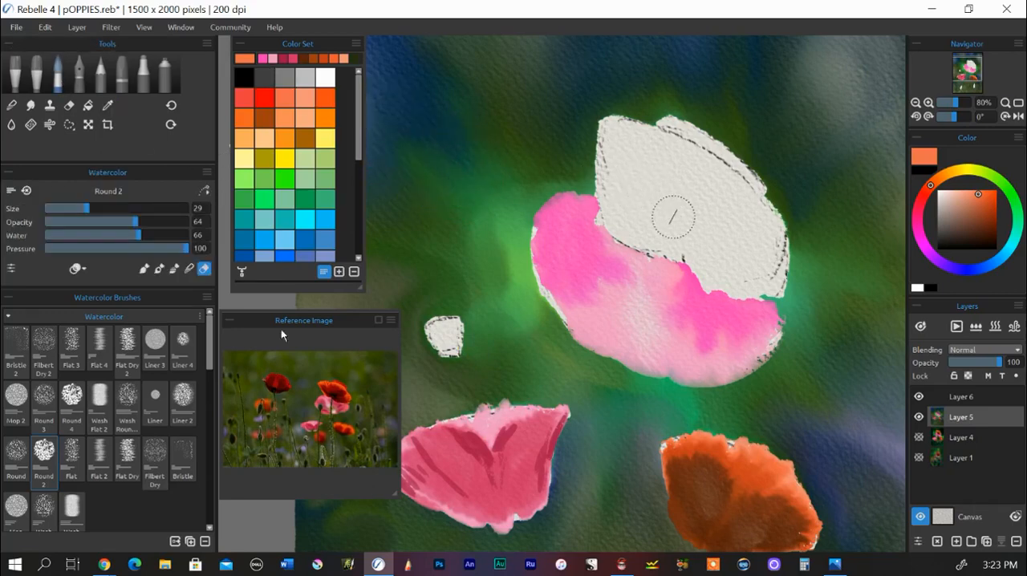
Step: Place the reference photo beside the large poppy's blank upper petal and frame its red-and-pink poppy pair
left_click_drag(283, 321, 806, 33)
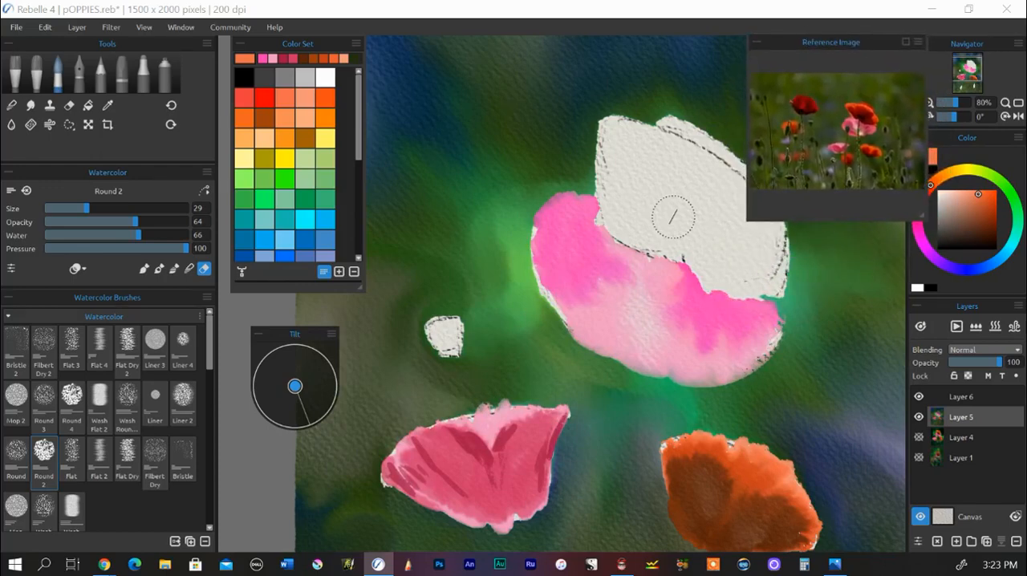
mouse_move(573, 347)
left_mouse_down()
mouse_move(516, 328)
mouse_move(453, 368)
mouse_move(456, 401)
left_mouse_up()
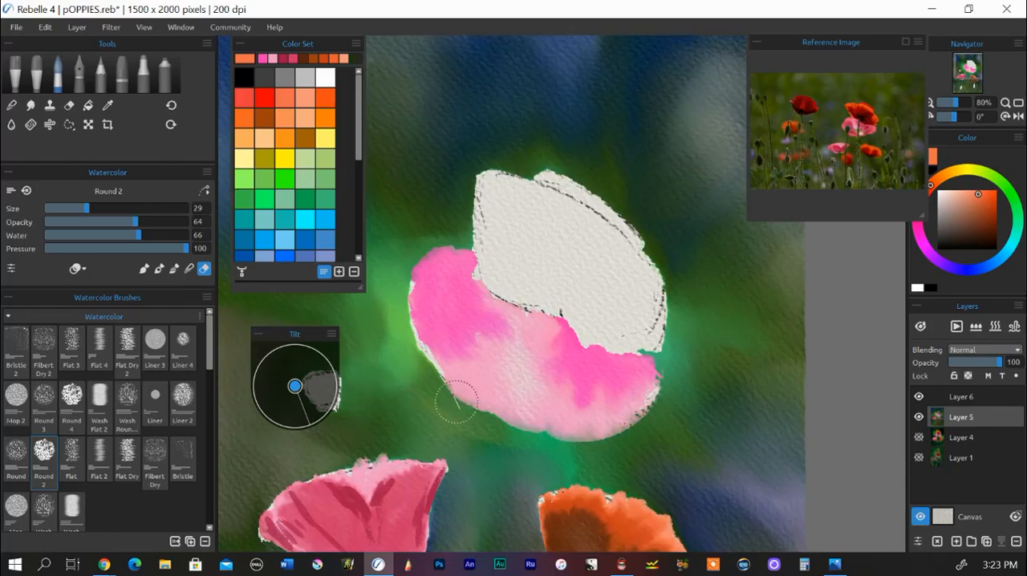
left_click_drag(843, 115, 851, 111)
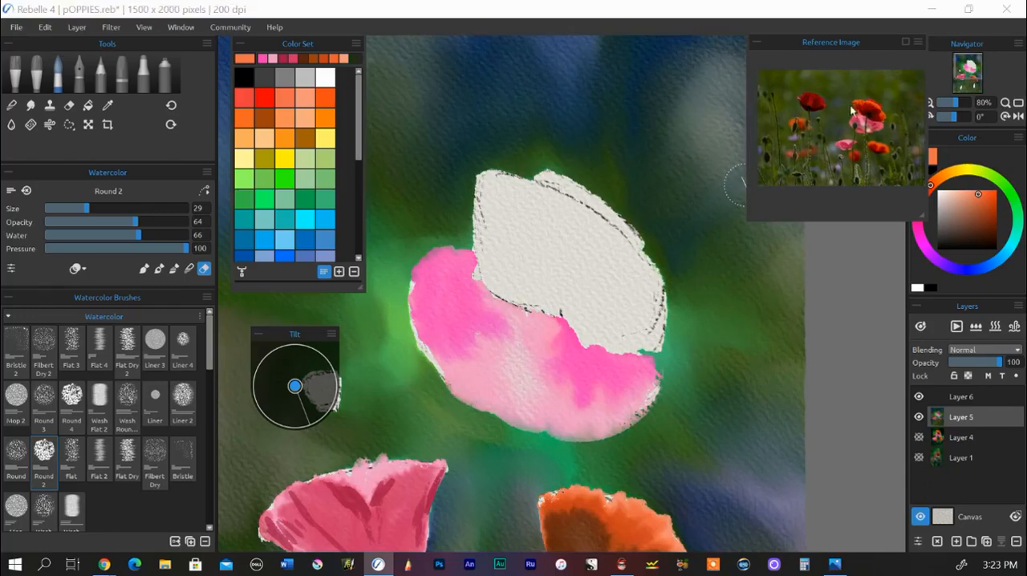
scroll(855, 119, "down", 2)
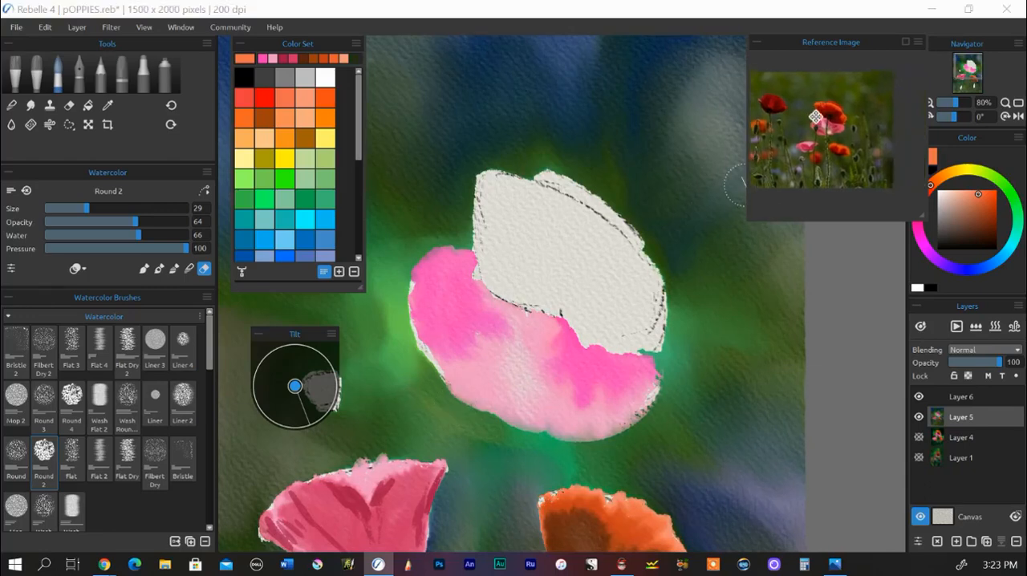
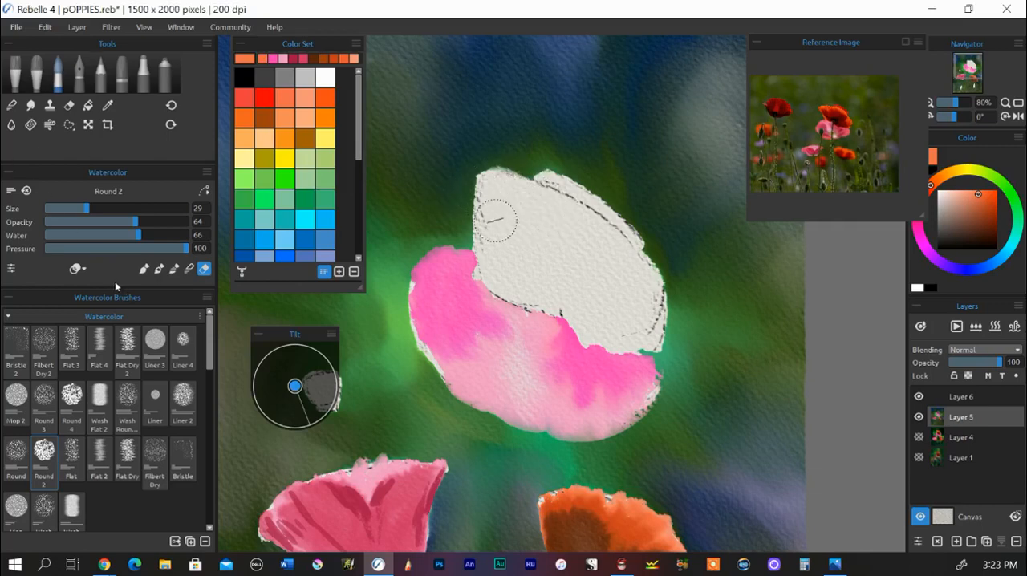
Step: Fill the large poppy's blank upper petal with light orange using the Round 2 watercolor brush in paint mode
left_click(143, 268)
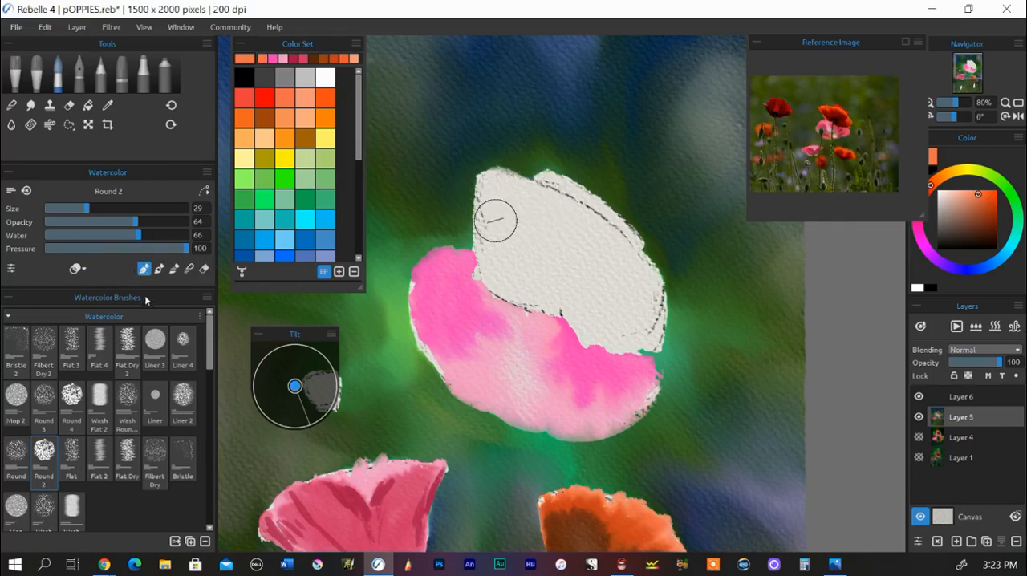
left_click_drag(493, 179, 590, 231)
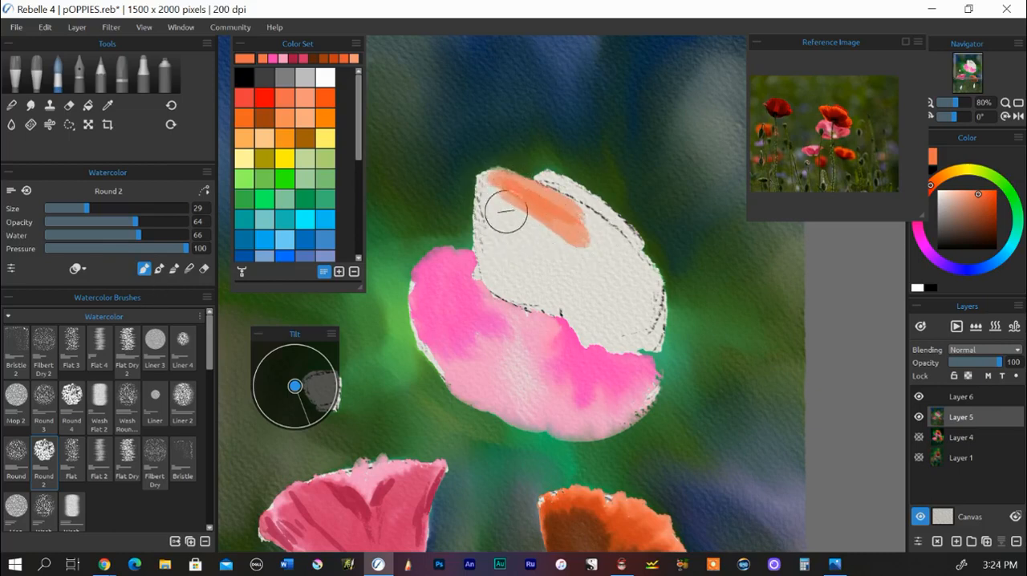
mouse_move(491, 215)
left_mouse_down()
mouse_move(485, 185)
mouse_move(496, 226)
mouse_move(488, 207)
mouse_move(577, 208)
mouse_move(585, 227)
mouse_move(594, 218)
mouse_move(633, 252)
mouse_move(568, 191)
mouse_move(633, 271)
mouse_move(638, 252)
mouse_move(634, 296)
mouse_move(661, 292)
mouse_move(656, 274)
mouse_move(665, 313)
left_mouse_up()
mouse_move(491, 177)
left_mouse_down()
mouse_move(489, 237)
mouse_move(489, 183)
mouse_move(505, 272)
mouse_move(495, 201)
mouse_move(511, 255)
mouse_move(486, 206)
mouse_move(522, 222)
left_mouse_up()
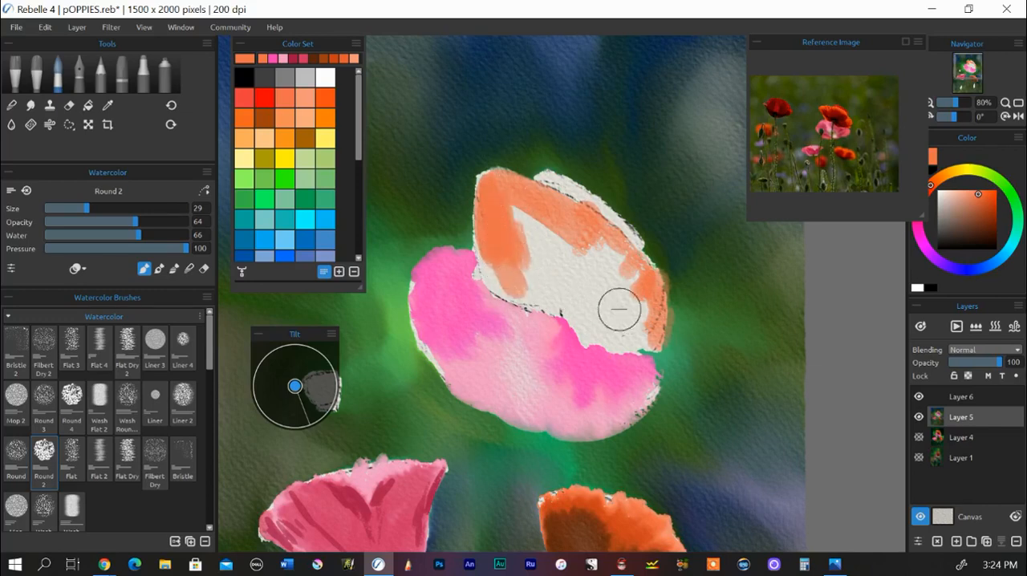
mouse_move(619, 307)
left_mouse_down()
mouse_move(639, 335)
mouse_move(575, 321)
mouse_move(636, 310)
mouse_move(619, 288)
mouse_move(594, 306)
mouse_move(613, 316)
mouse_move(646, 269)
mouse_move(582, 276)
mouse_move(577, 300)
mouse_move(616, 237)
mouse_move(576, 270)
mouse_move(572, 288)
mouse_move(570, 223)
mouse_move(555, 220)
mouse_move(544, 196)
mouse_move(533, 202)
mouse_move(534, 276)
mouse_move(522, 275)
mouse_move(495, 220)
mouse_move(486, 248)
mouse_move(495, 264)
mouse_move(505, 206)
mouse_move(542, 203)
mouse_move(497, 238)
mouse_move(502, 288)
mouse_move(543, 270)
mouse_move(572, 290)
mouse_move(615, 281)
mouse_move(596, 302)
mouse_move(633, 334)
left_mouse_up()
Step: Paint the narrow back petal behind the large poppy's upper petal in deeper orange with the watercolor brush at size 13
left_click(325, 97)
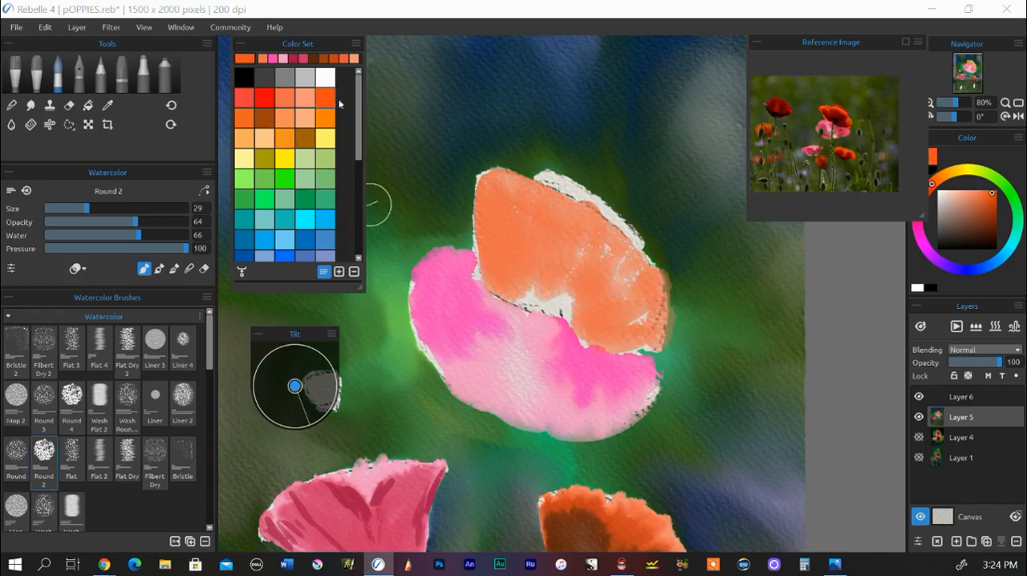
left_click_drag(88, 210, 65, 210)
left_click_drag(546, 179, 547, 176)
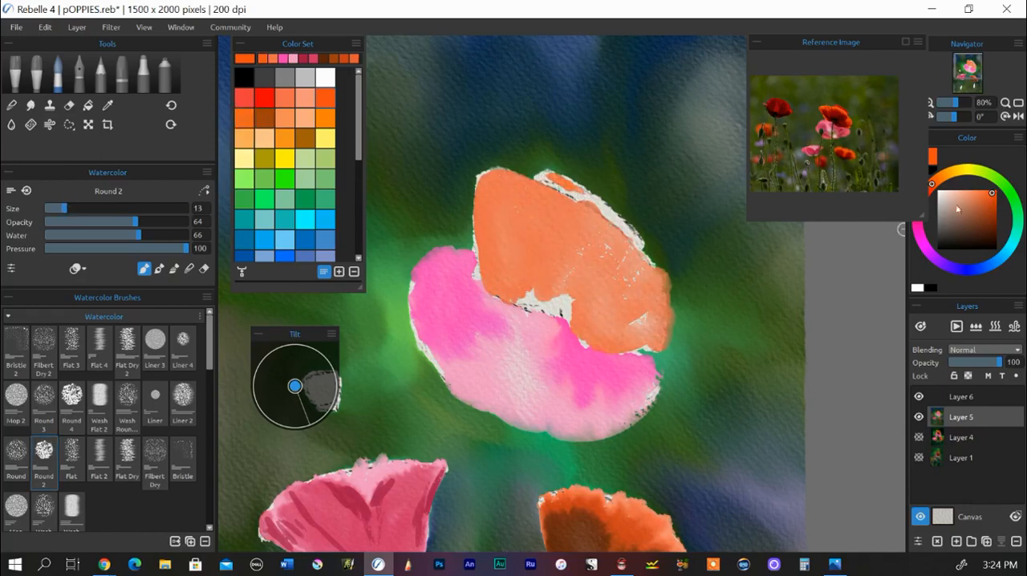
left_click(994, 201)
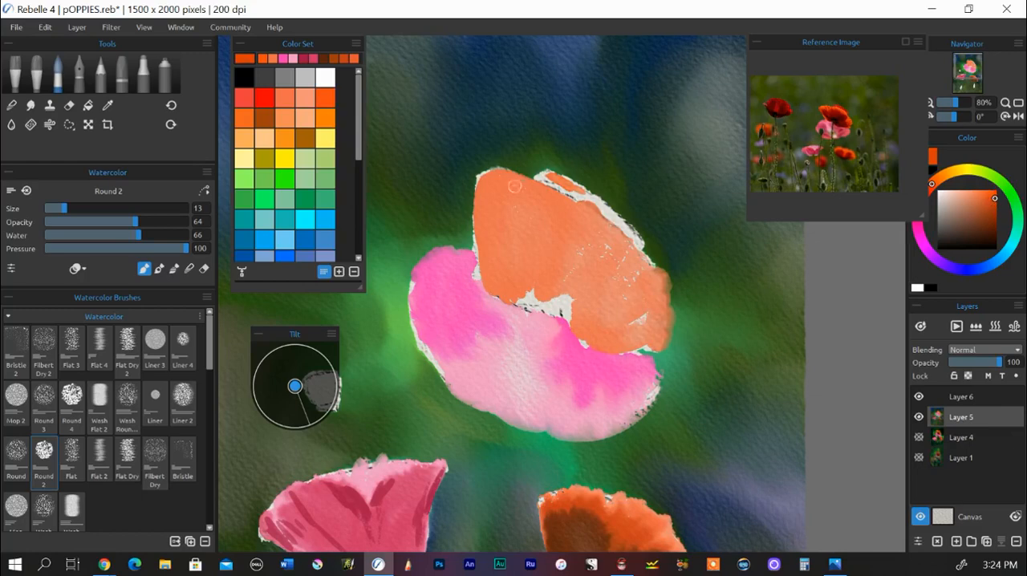
left_click_drag(515, 186, 572, 189)
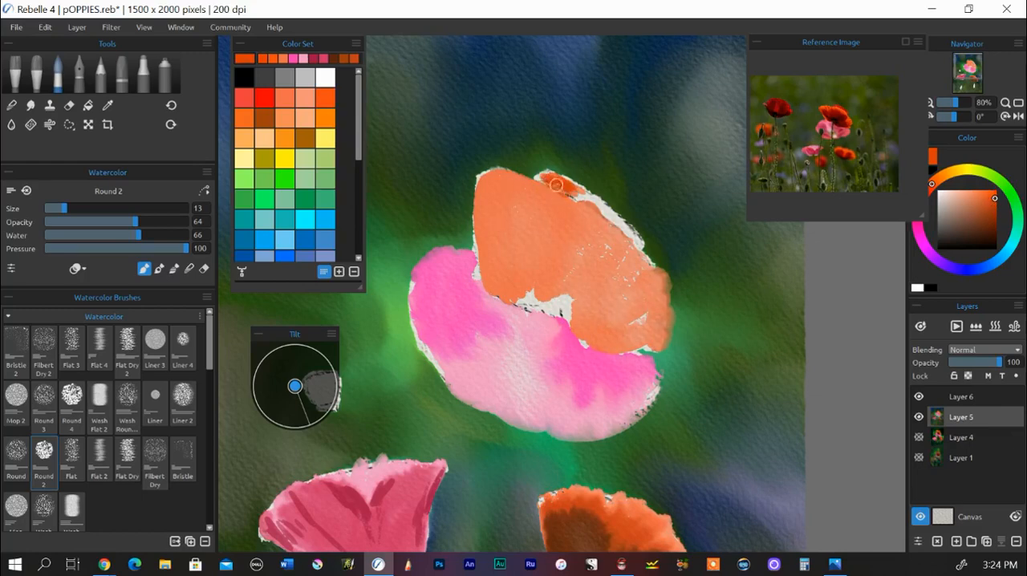
mouse_move(556, 172)
left_mouse_down()
mouse_move(599, 206)
mouse_move(541, 170)
mouse_move(604, 206)
mouse_move(633, 237)
mouse_move(595, 206)
left_mouse_up()
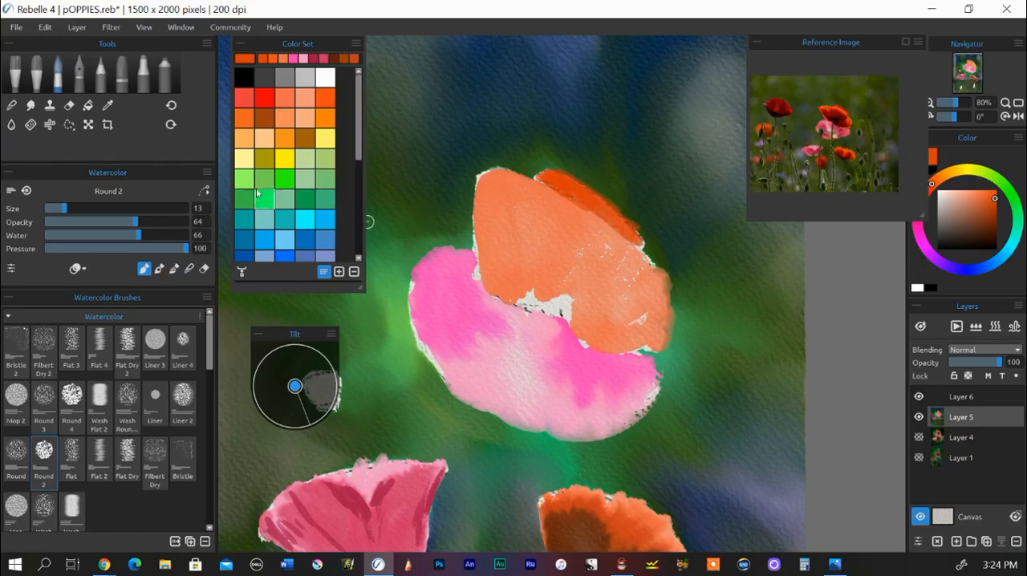
Step: Paint a dark brown center along the base of the orange upper petal at brush size 32 and tilt the canvas upward
left_click_drag(977, 234, 984, 230)
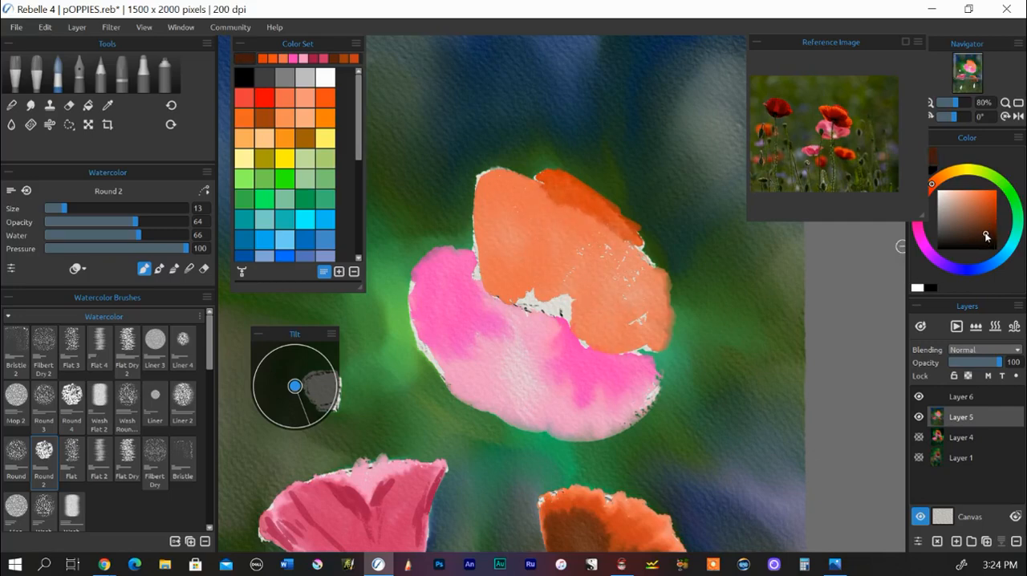
left_click_drag(543, 304, 543, 300)
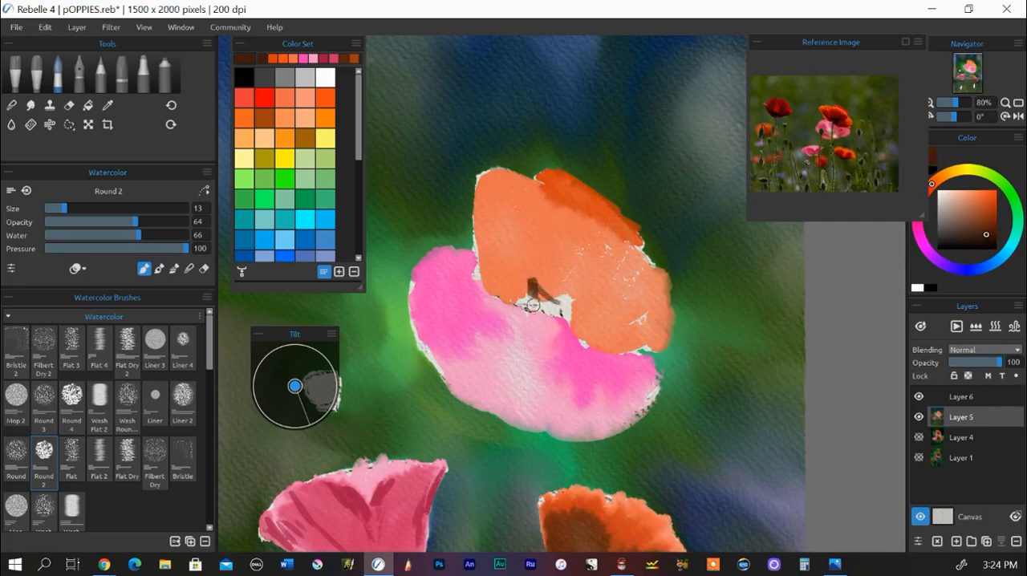
left_click_drag(68, 212, 86, 213)
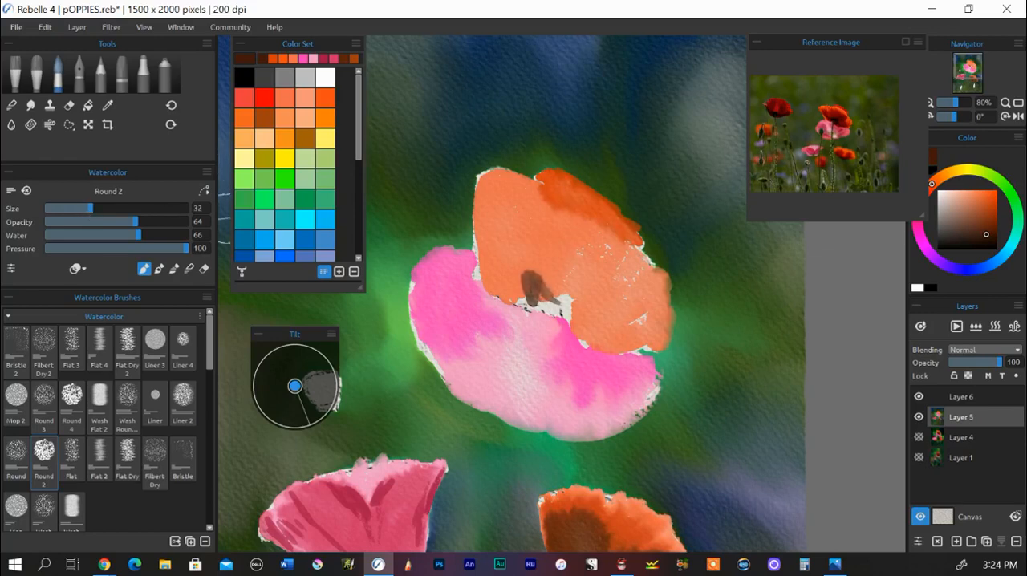
mouse_move(530, 293)
left_mouse_down()
mouse_move(572, 314)
mouse_move(552, 290)
mouse_move(590, 296)
mouse_move(569, 303)
mouse_move(582, 319)
mouse_move(537, 302)
mouse_move(525, 278)
mouse_move(570, 314)
left_mouse_up()
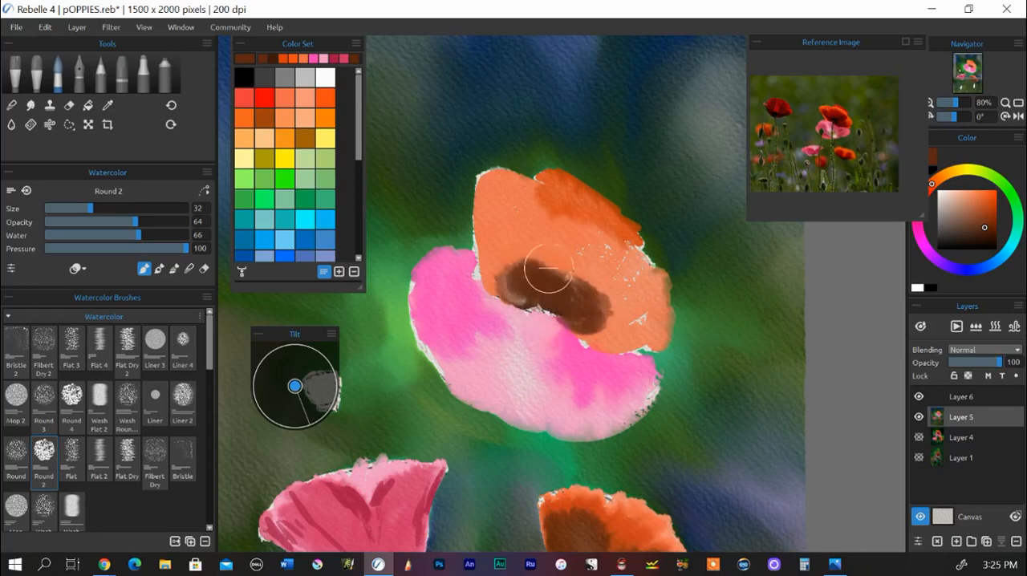
left_click(297, 379)
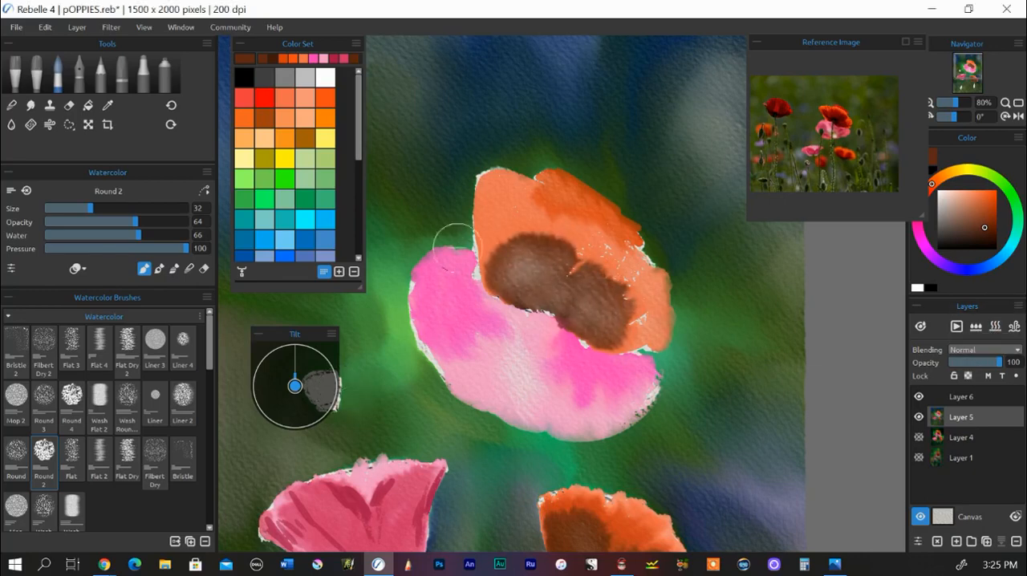
Step: Streak the left side of the orange upper petal with dark reddish brown at brush size 14
left_click_drag(93, 210, 66, 209)
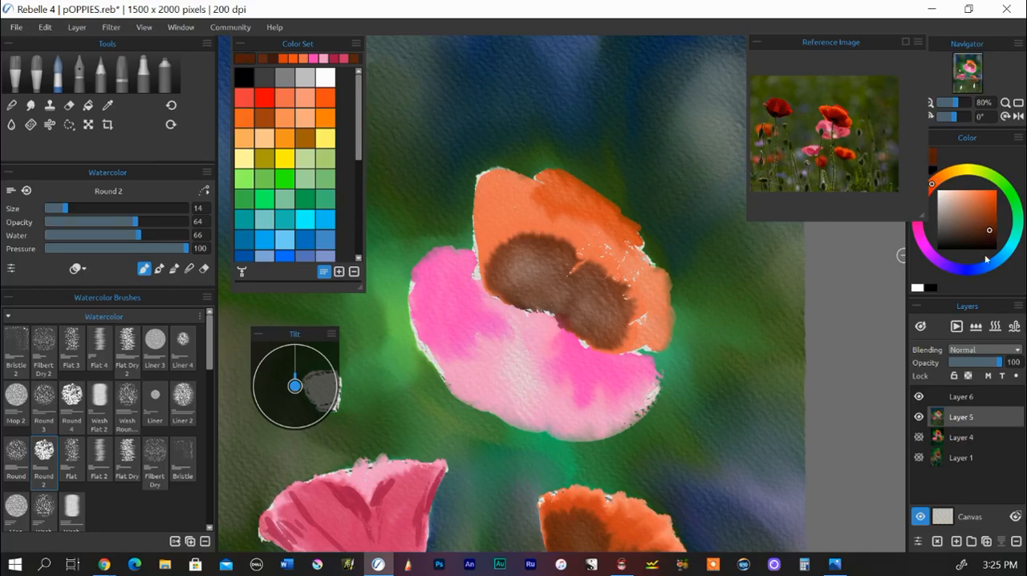
left_click_drag(791, 42, 766, 37)
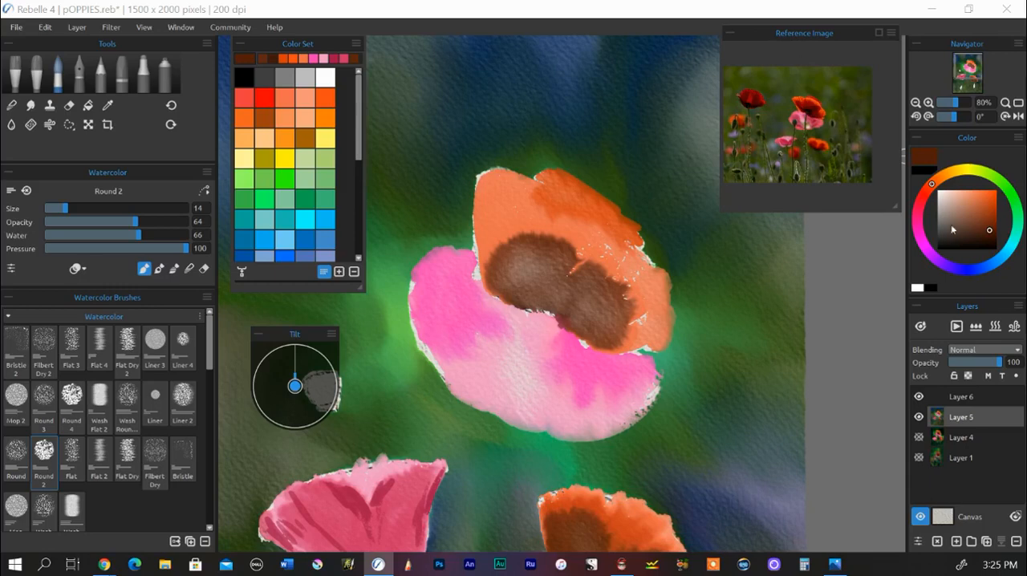
left_click(991, 234)
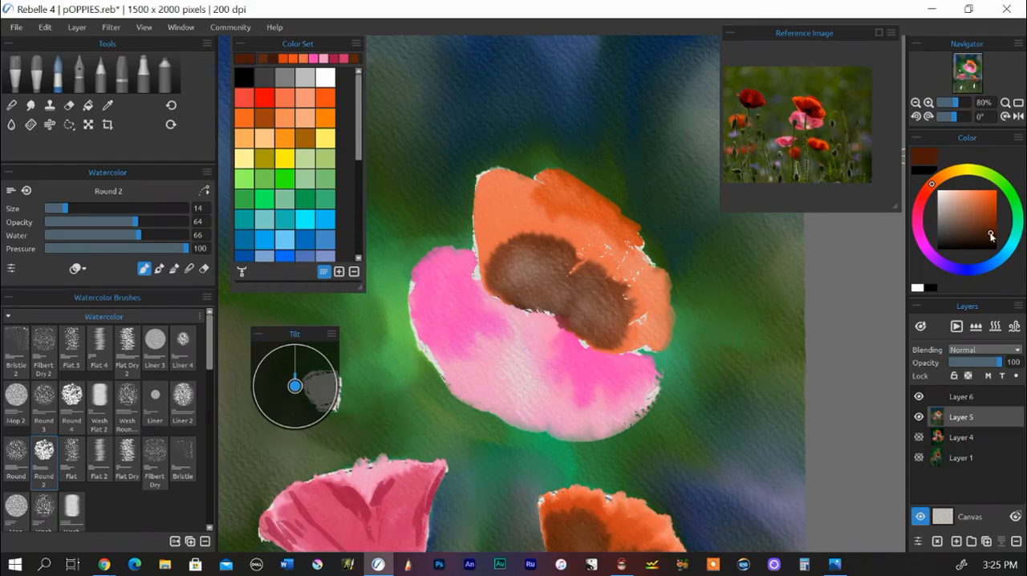
left_click_drag(931, 187, 927, 191)
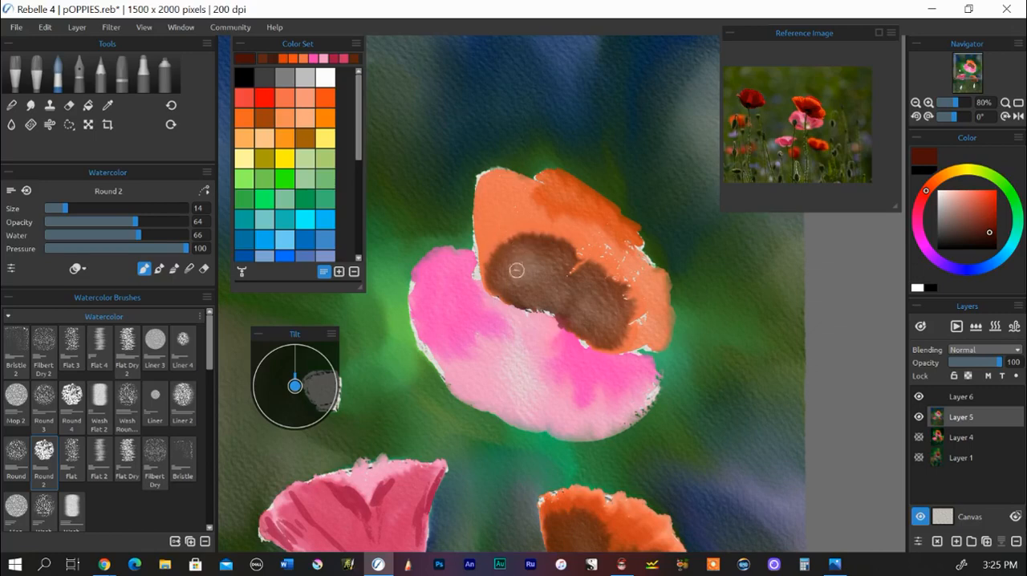
left_click_drag(509, 259, 506, 228)
mouse_move(509, 263)
left_mouse_down()
mouse_move(503, 235)
mouse_move(504, 244)
left_mouse_up()
mouse_move(493, 201)
left_mouse_down()
mouse_move(503, 269)
mouse_move(483, 248)
mouse_move(501, 294)
left_mouse_up()
mouse_move(481, 223)
left_mouse_down()
mouse_move(484, 250)
mouse_move(498, 276)
left_mouse_up()
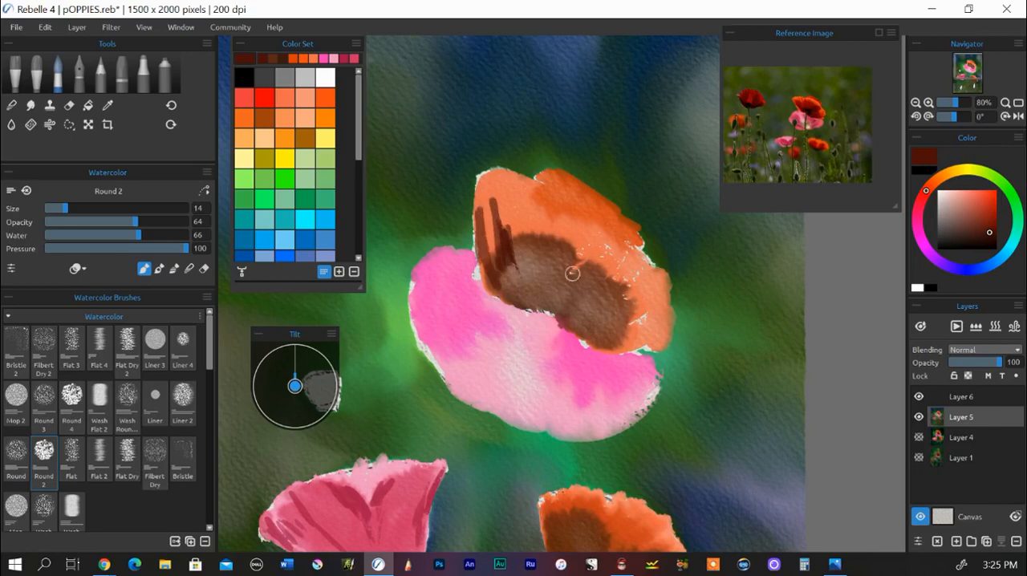
Step: Darken the upper petal's base and left edge with reddish brown, and soften the brown strokes with the Soft blend brush
mouse_move(586, 253)
left_mouse_down()
mouse_move(553, 308)
mouse_move(551, 292)
mouse_move(540, 308)
mouse_move(554, 296)
mouse_move(588, 321)
mouse_move(533, 299)
mouse_move(571, 323)
mouse_move(573, 296)
mouse_move(567, 312)
mouse_move(535, 288)
mouse_move(575, 321)
mouse_move(580, 275)
mouse_move(575, 307)
mouse_move(608, 318)
mouse_move(579, 327)
mouse_move(607, 322)
mouse_move(593, 332)
mouse_move(632, 338)
mouse_move(587, 339)
mouse_move(639, 325)
left_mouse_up()
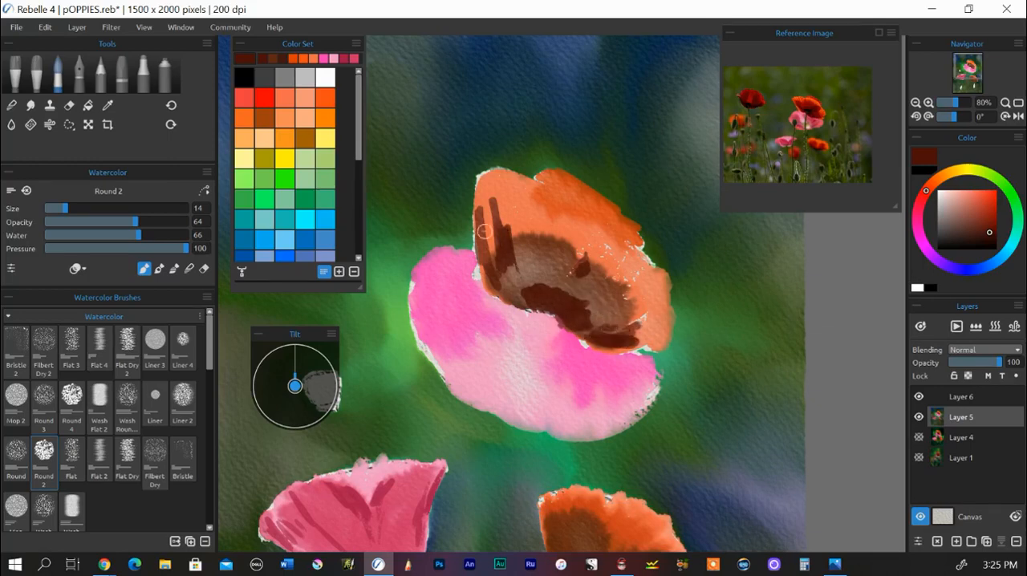
mouse_move(484, 234)
left_mouse_down()
mouse_move(478, 200)
mouse_move(485, 266)
left_mouse_up()
mouse_move(589, 337)
left_mouse_down()
mouse_move(629, 345)
mouse_move(587, 333)
left_mouse_up()
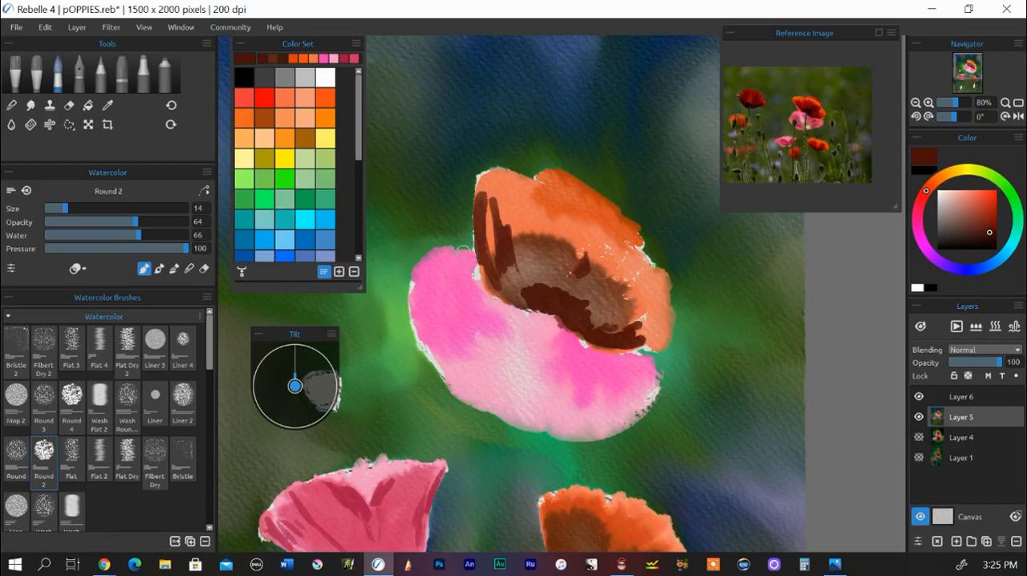
left_click(12, 105)
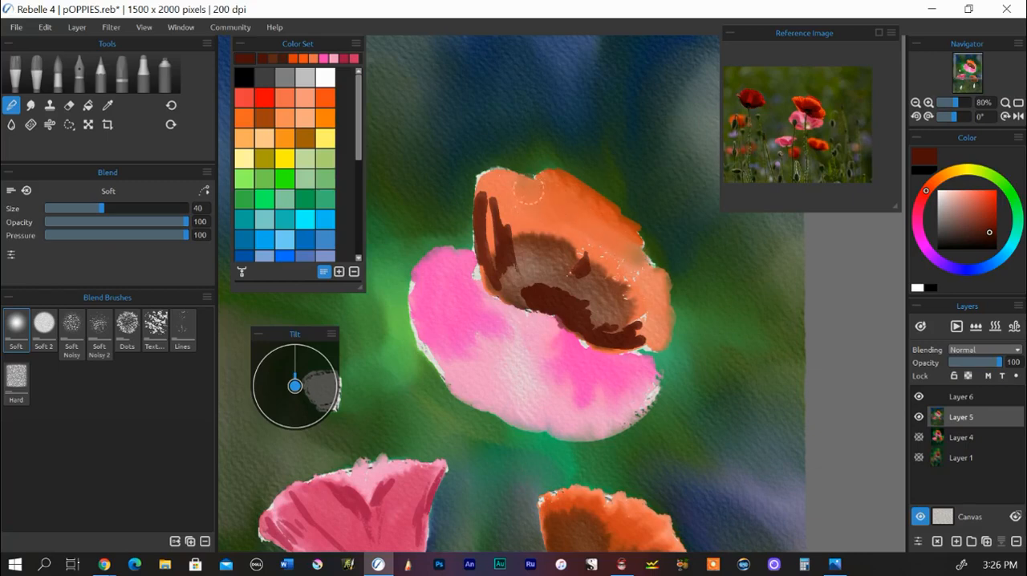
mouse_move(506, 200)
left_mouse_down()
mouse_move(511, 238)
mouse_move(568, 242)
mouse_move(512, 204)
mouse_move(499, 238)
mouse_move(489, 235)
mouse_move(497, 264)
mouse_move(526, 241)
mouse_move(493, 264)
mouse_move(505, 277)
mouse_move(571, 311)
mouse_move(586, 306)
mouse_move(524, 278)
mouse_move(558, 303)
mouse_move(633, 320)
mouse_move(616, 329)
mouse_move(624, 336)
mouse_move(575, 318)
mouse_move(646, 328)
left_mouse_up()
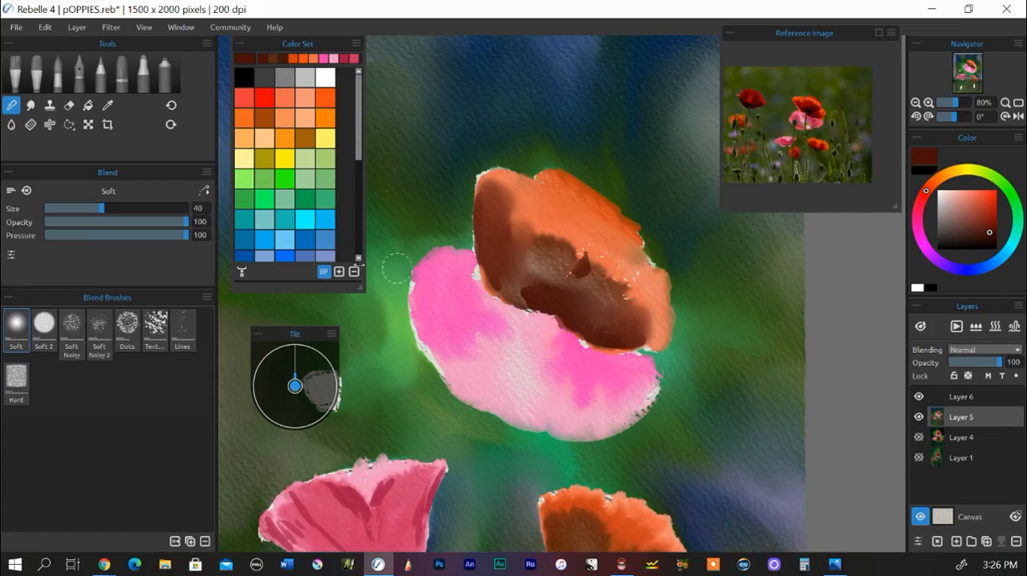
Step: Accent the back petal and the upper petal's left, right and lower edges in red-orange with Round 2 at size 9
left_click(58, 74)
left_click_drag(64, 209, 57, 207)
left_click(303, 116)
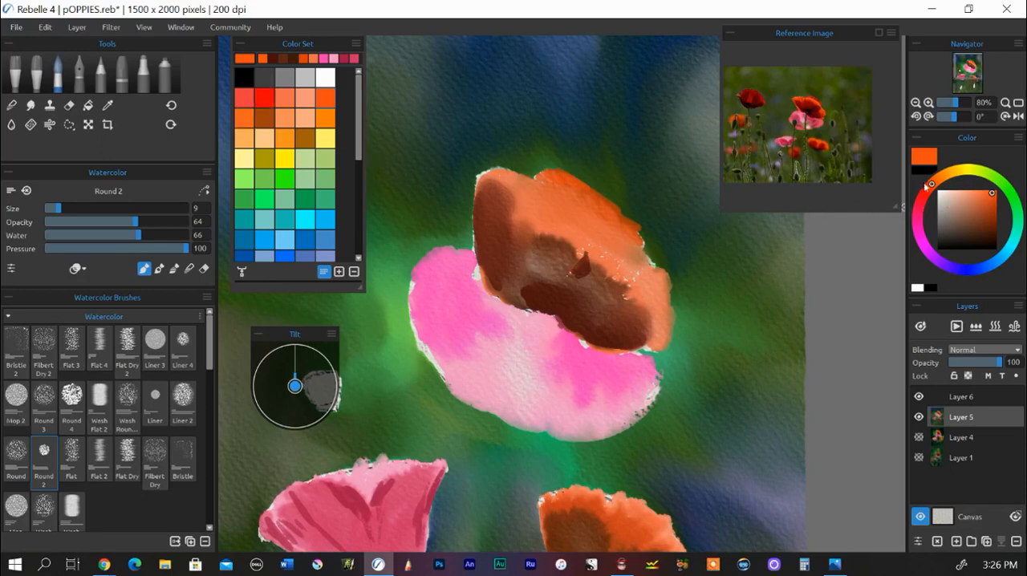
left_click_drag(926, 186, 928, 193)
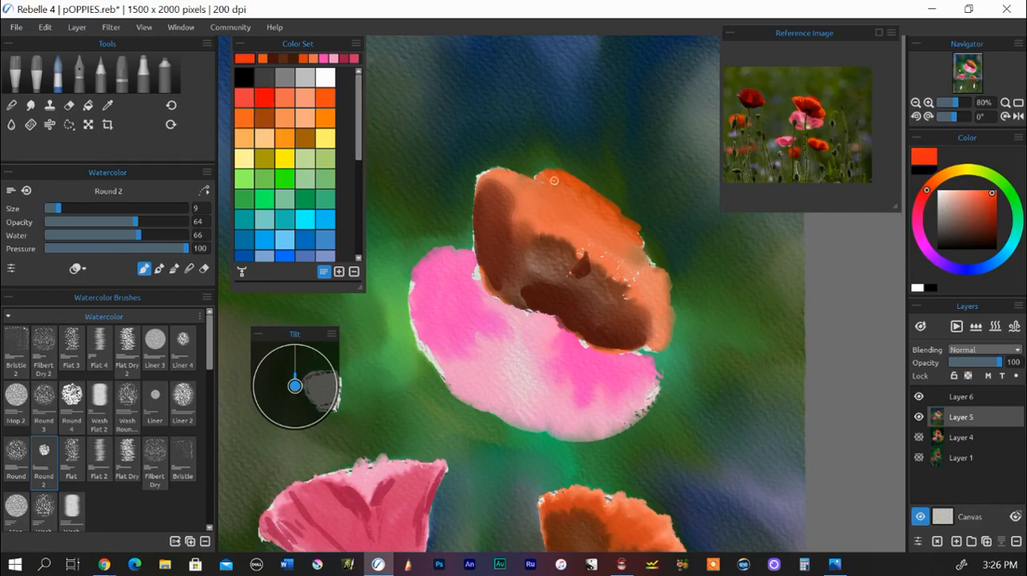
left_click_drag(553, 181, 546, 178)
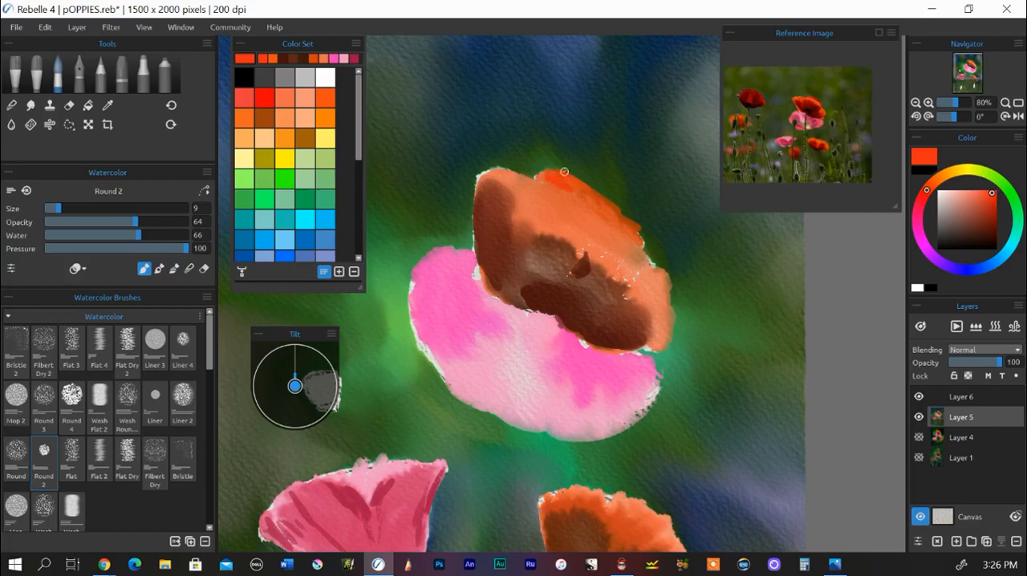
mouse_move(576, 181)
left_mouse_down()
mouse_move(541, 172)
mouse_move(574, 189)
mouse_move(592, 179)
mouse_move(597, 199)
mouse_move(614, 204)
mouse_move(644, 242)
mouse_move(602, 213)
mouse_move(630, 224)
left_mouse_up()
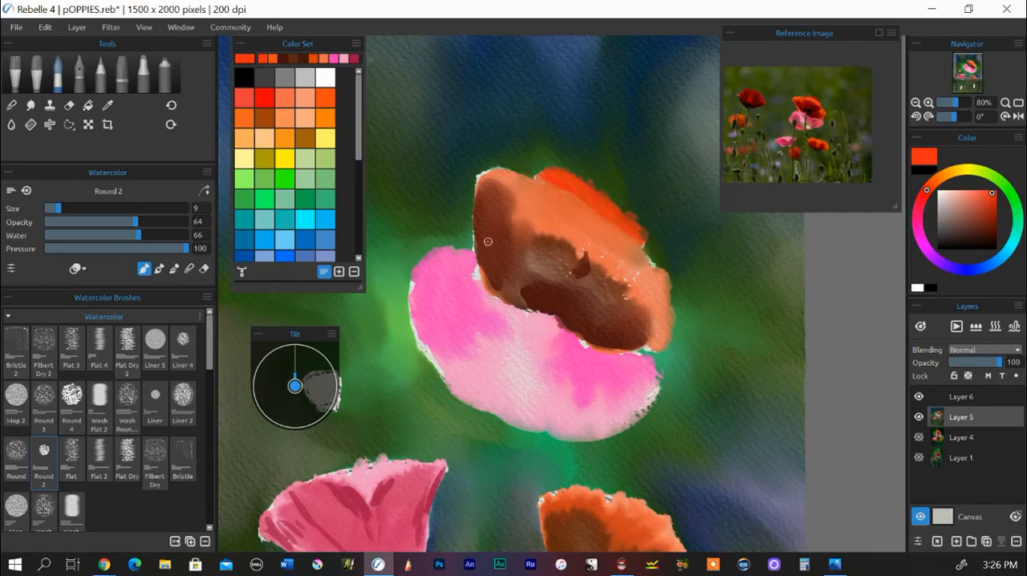
mouse_move(488, 242)
left_mouse_down()
mouse_move(481, 191)
mouse_move(478, 239)
mouse_move(514, 225)
mouse_move(514, 262)
mouse_move(482, 239)
mouse_move(490, 281)
left_mouse_up()
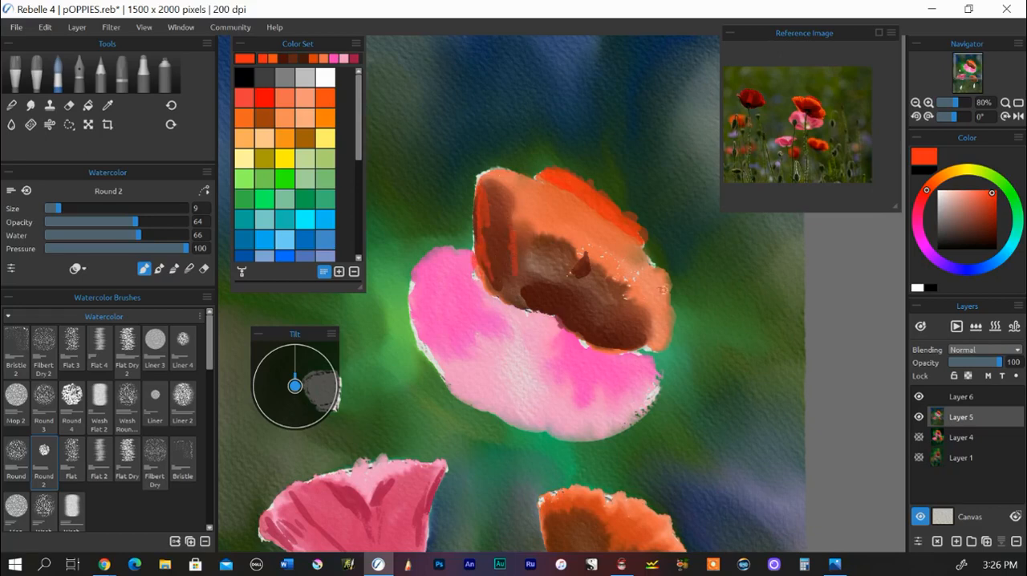
mouse_move(663, 288)
left_mouse_down()
mouse_move(637, 280)
mouse_move(663, 298)
mouse_move(614, 340)
mouse_move(523, 302)
left_mouse_up()
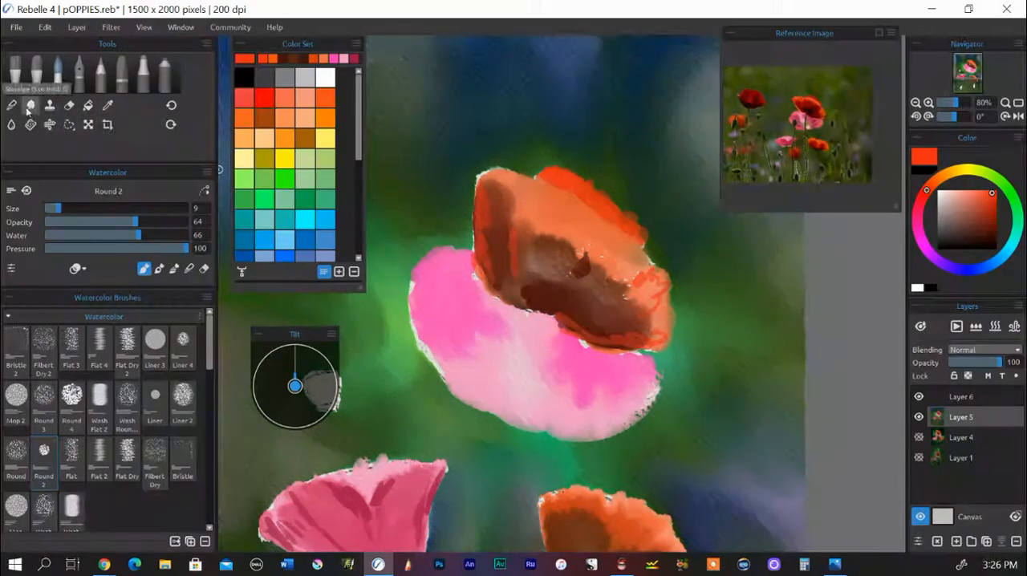
Step: Blend the red-orange accents into the large poppy with the Soft blend brush at size 27, opacity 25 and pressure 51
left_click(11, 106)
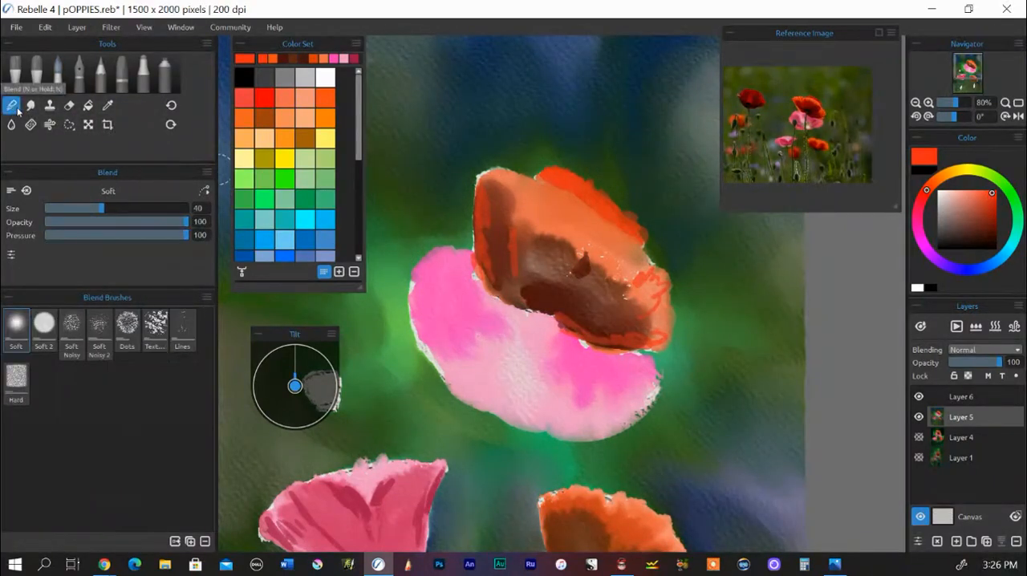
mouse_move(185, 224)
left_mouse_down()
mouse_move(112, 225)
mouse_move(96, 210)
left_mouse_up()
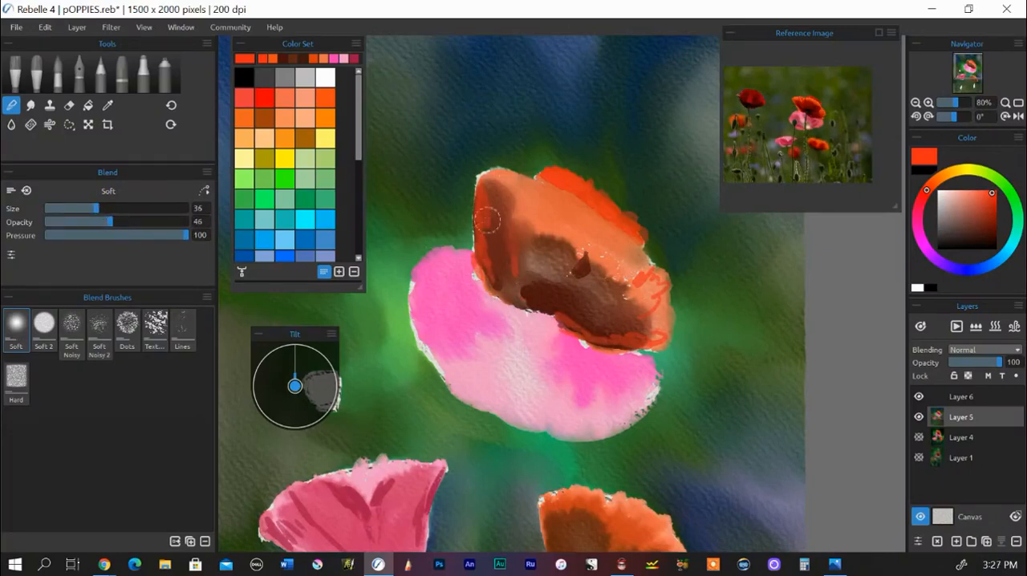
left_click_drag(110, 225, 87, 211)
left_click_drag(186, 235, 117, 239)
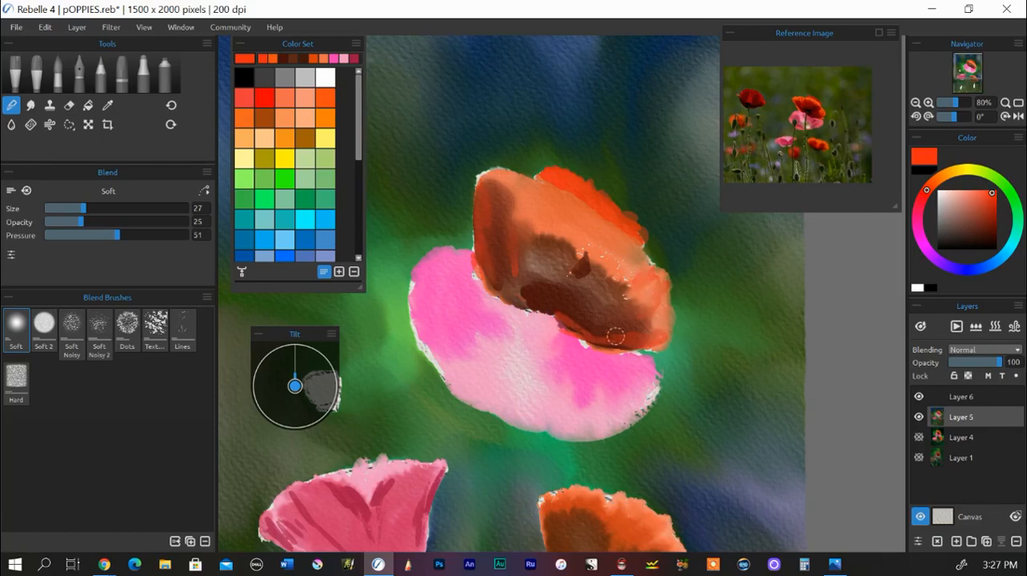
mouse_move(587, 255)
left_mouse_down()
mouse_move(575, 277)
mouse_move(589, 287)
left_mouse_up()
left_click_drag(554, 242, 526, 274)
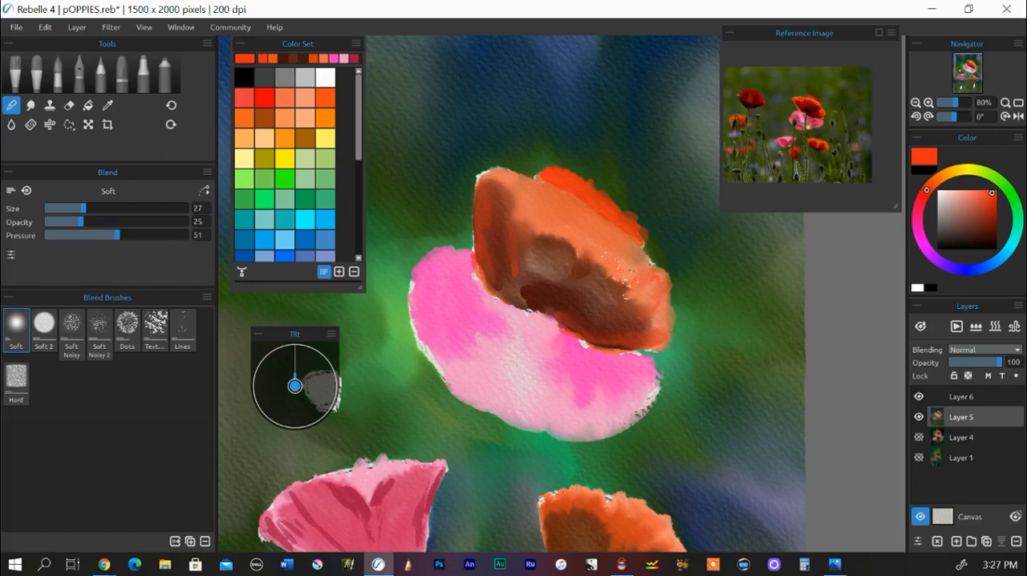
left_click_drag(582, 191, 584, 179)
Step: Switch from blending to the Round 2 watercolor brush and mix a very dark yellowish green as the paint colour
scroll(475, 243, "down", 3)
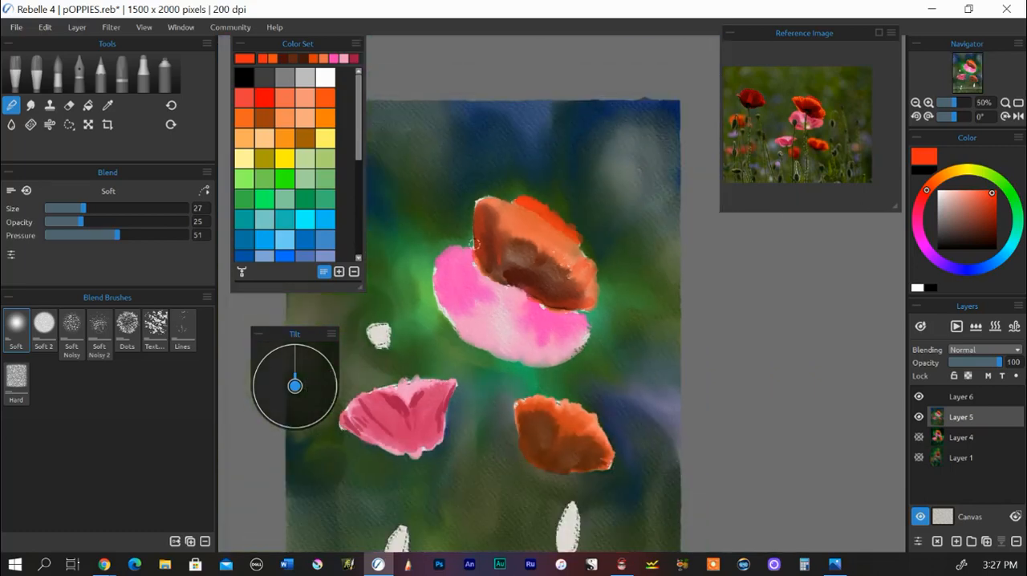
mouse_move(410, 276)
left_mouse_down()
mouse_move(455, 203)
mouse_move(481, 191)
mouse_move(465, 199)
mouse_move(470, 179)
mouse_move(465, 187)
left_mouse_up()
scroll(478, 192, "down", 1)
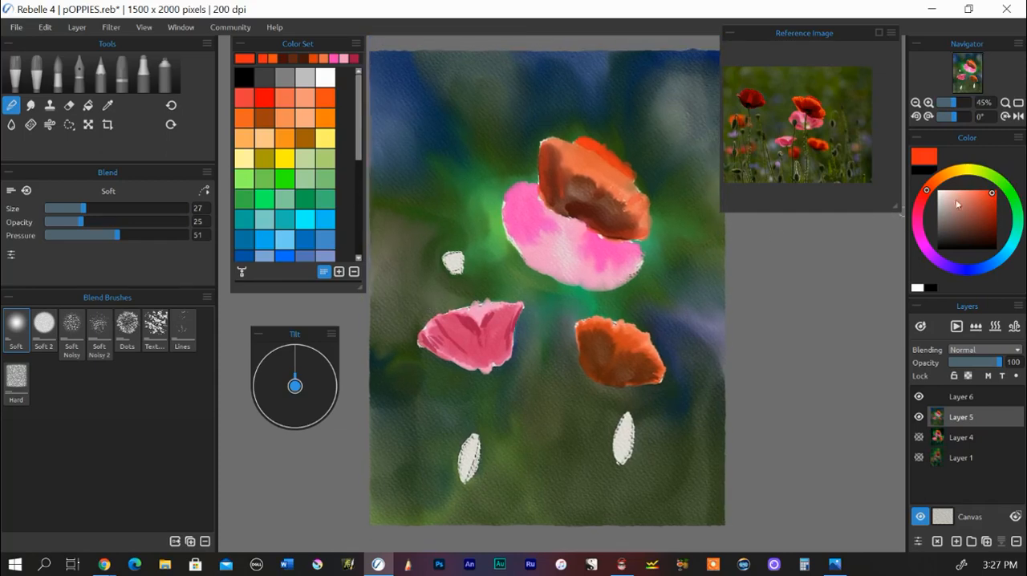
left_click(1008, 191)
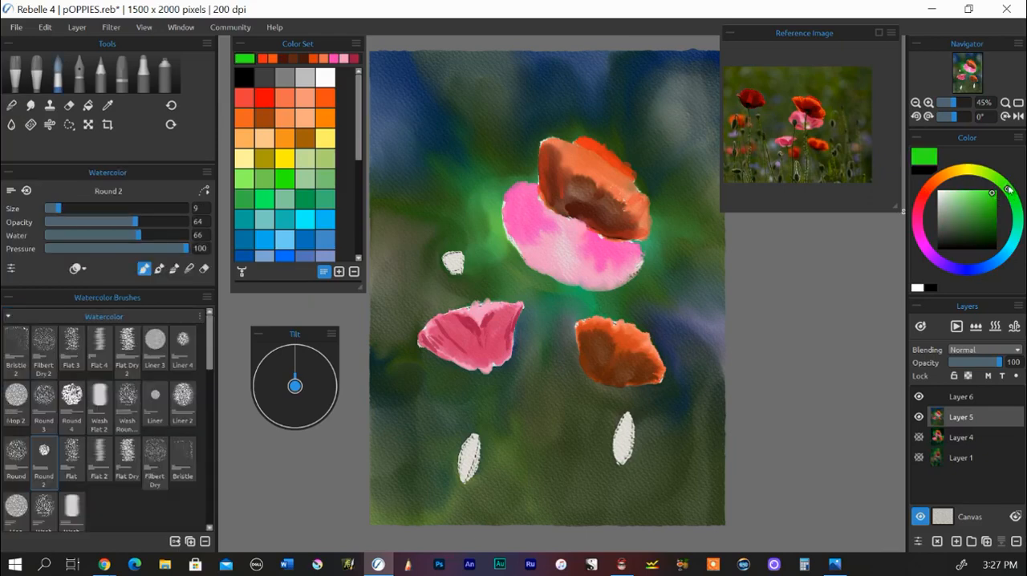
left_click_drag(1008, 190, 993, 178)
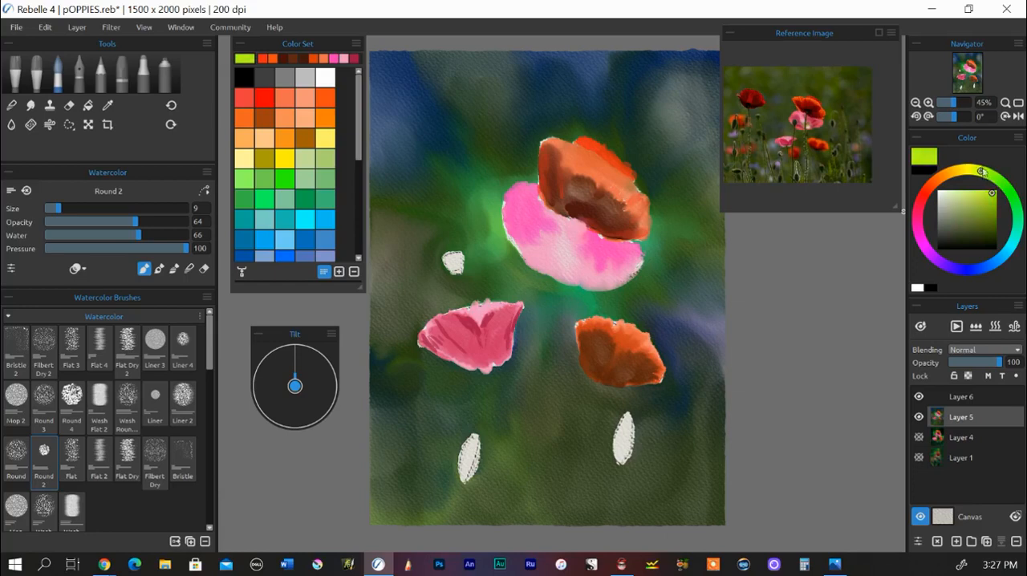
left_click_drag(991, 193, 988, 233)
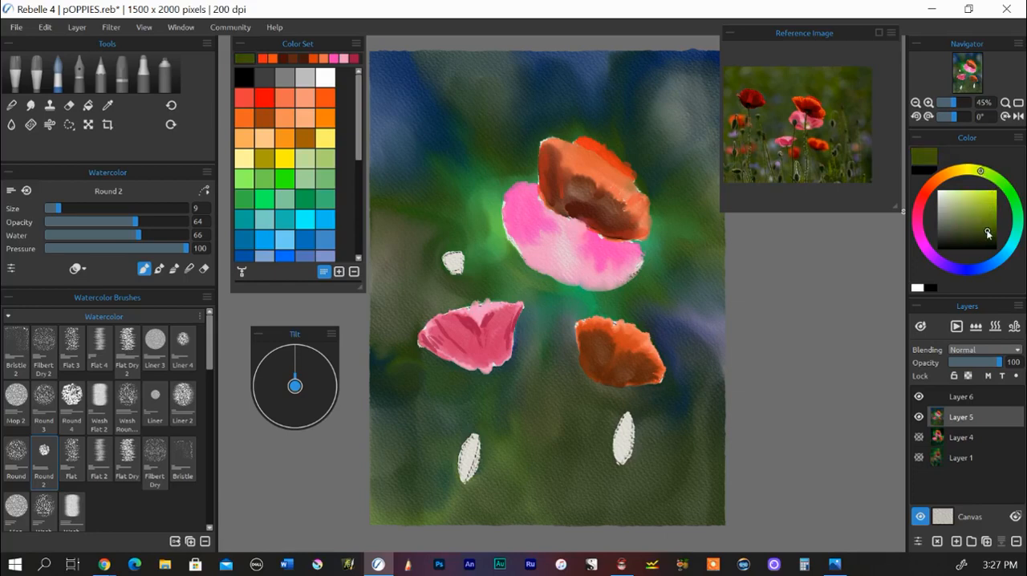
mouse_move(979, 172)
left_mouse_down()
mouse_move(1004, 184)
mouse_move(1014, 210)
mouse_move(995, 180)
left_mouse_up()
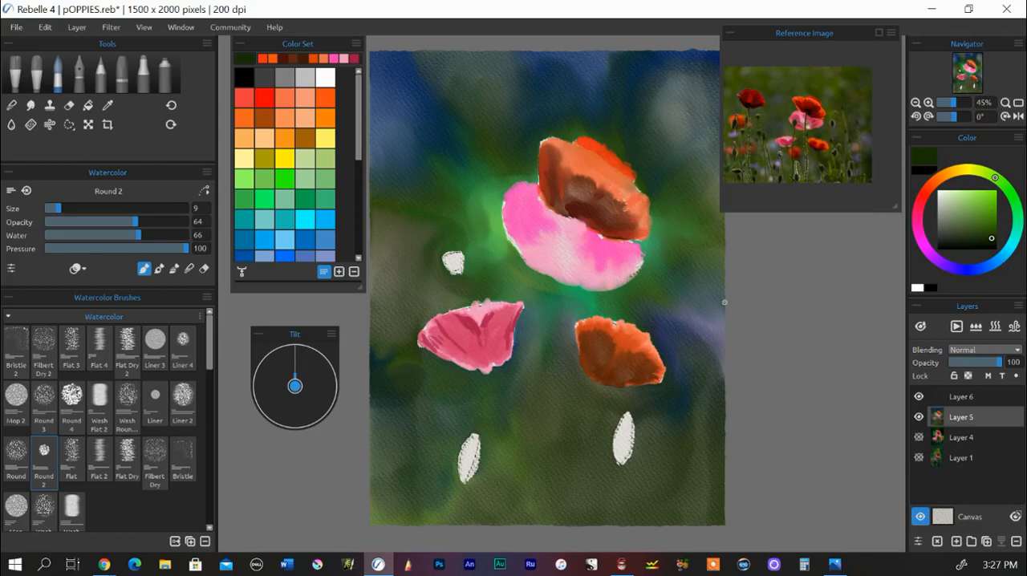
Step: Fill the small blank bud above the pink poppy with dark green using Round 2 at size 9
scroll(649, 325, "up", 5)
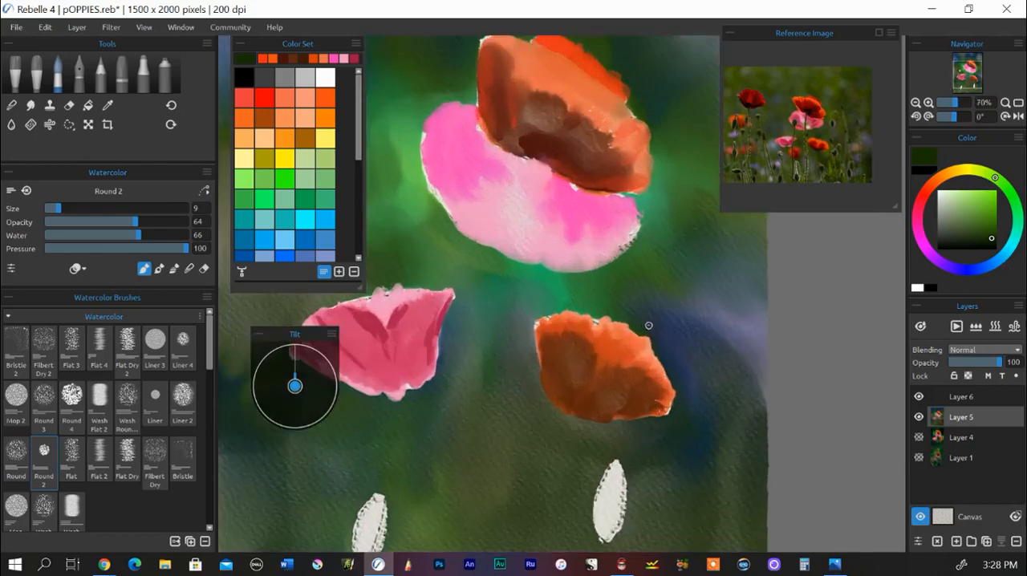
left_click_drag(649, 326, 812, 220)
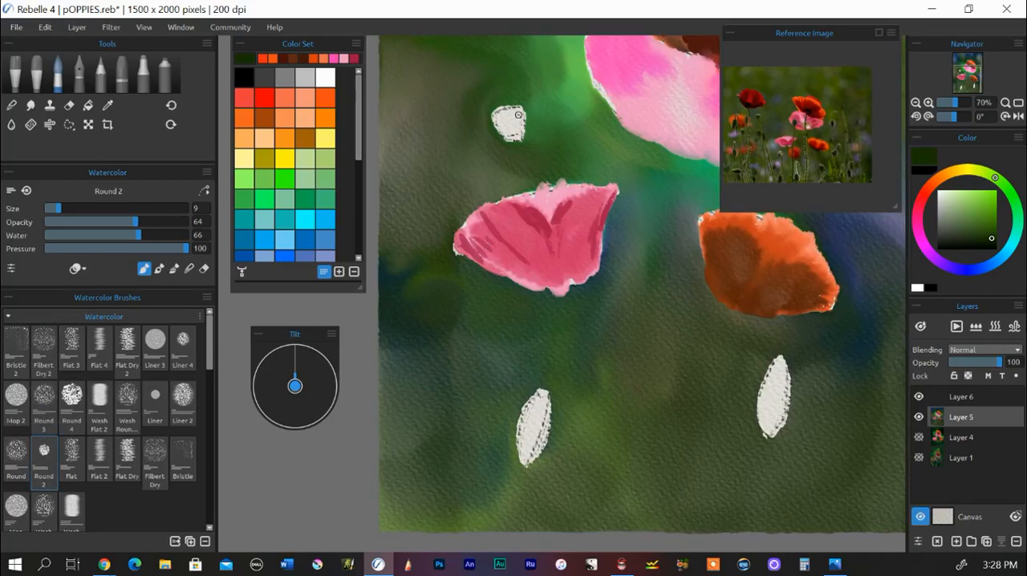
mouse_move(518, 114)
left_mouse_down()
mouse_move(522, 130)
mouse_move(523, 107)
mouse_move(520, 128)
mouse_move(510, 114)
mouse_move(506, 129)
mouse_move(500, 110)
mouse_move(501, 121)
left_mouse_up()
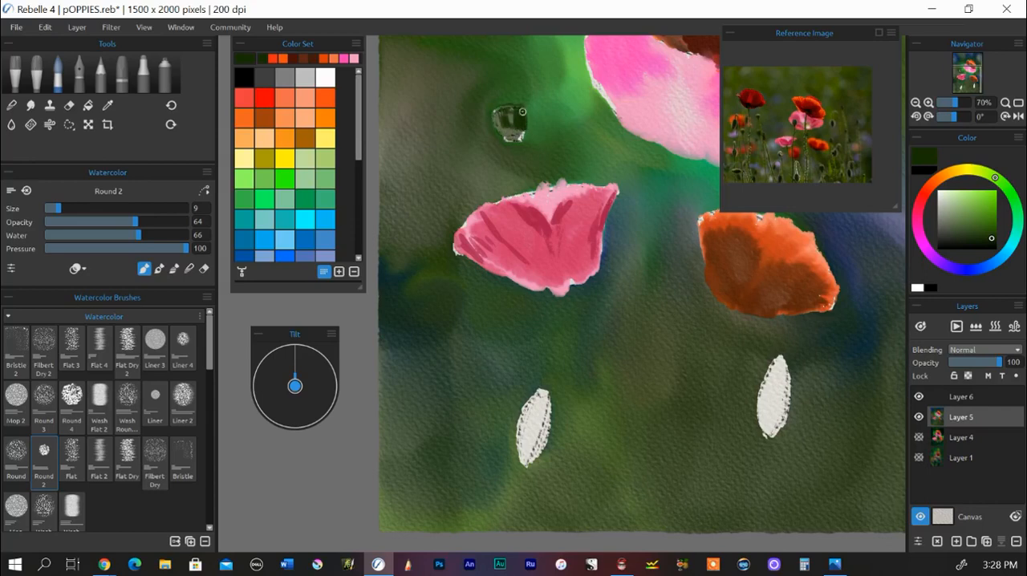
left_click_drag(521, 122, 517, 139)
left_click_drag(497, 113, 519, 140)
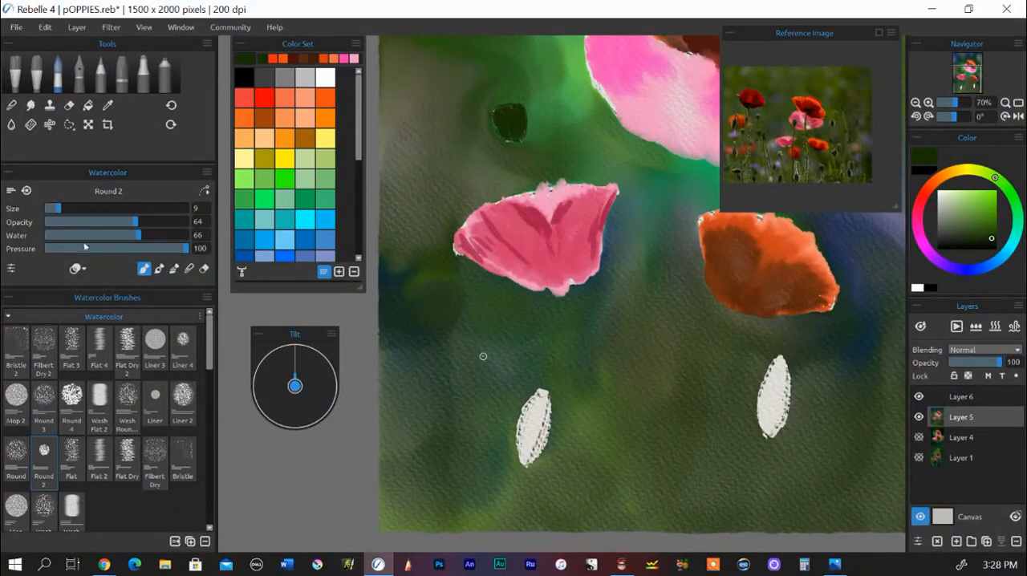
Step: Paint the two blank buds in the lower part of the painting dark green with Round 2 at size 21
left_click_drag(64, 210, 75, 209)
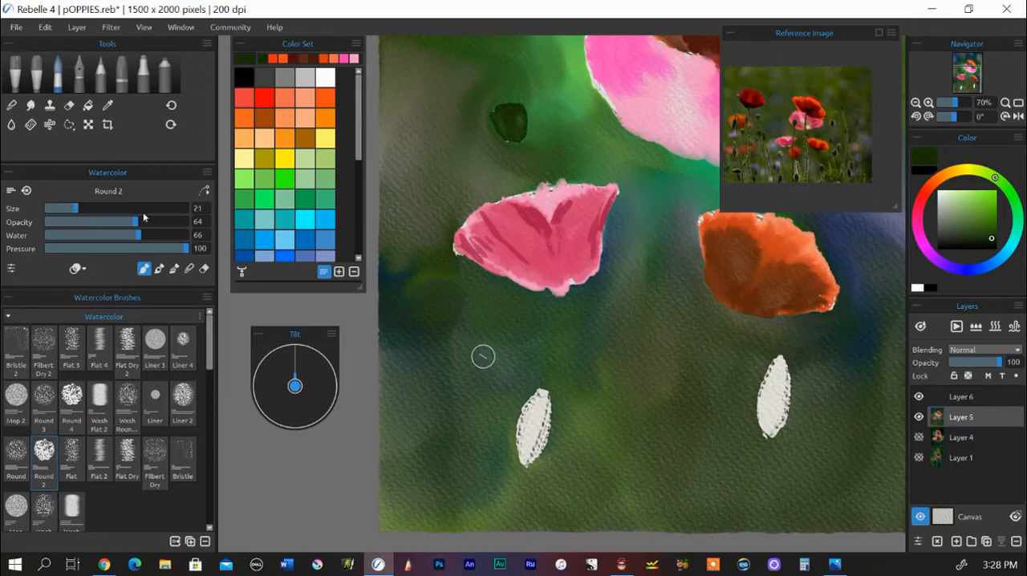
mouse_move(540, 405)
left_mouse_down()
mouse_move(549, 433)
mouse_move(537, 457)
mouse_move(535, 414)
left_mouse_up()
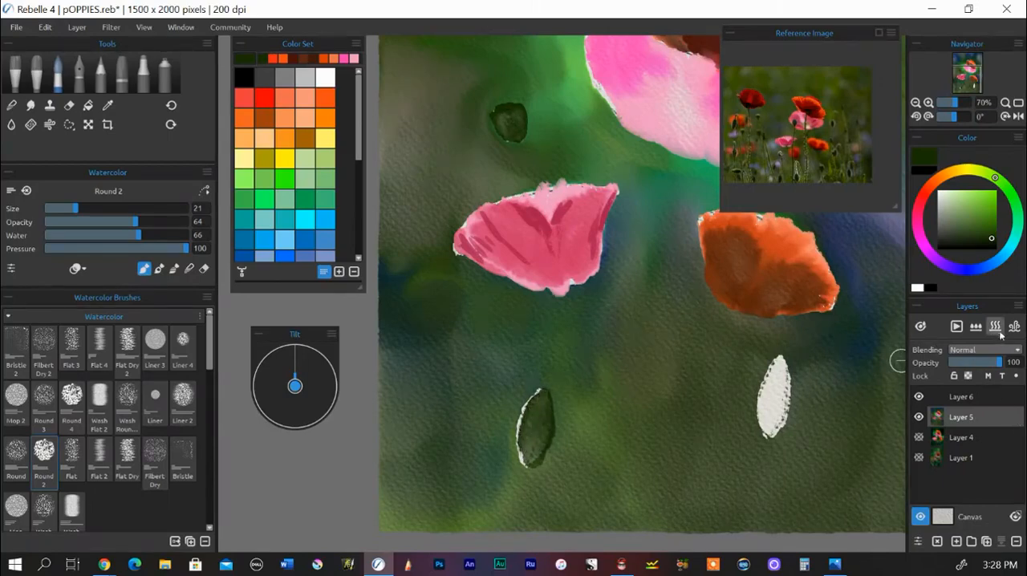
mouse_move(534, 419)
left_mouse_down()
mouse_move(528, 446)
mouse_move(538, 389)
mouse_move(536, 455)
mouse_move(545, 408)
mouse_move(530, 451)
mouse_move(540, 407)
mouse_move(529, 433)
mouse_move(543, 398)
mouse_move(536, 427)
left_mouse_up()
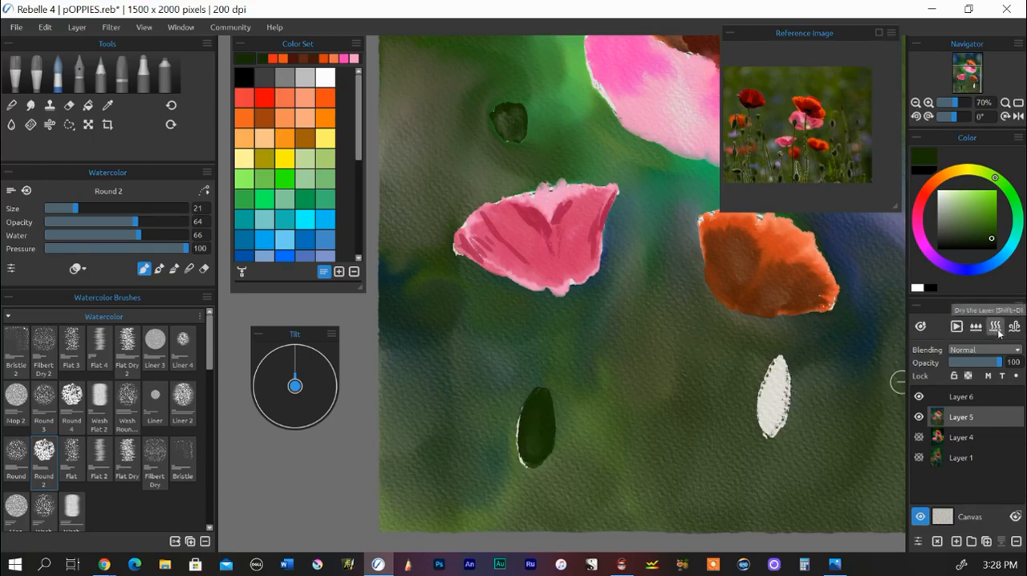
mouse_move(775, 390)
left_mouse_down()
mouse_move(776, 363)
mouse_move(782, 409)
mouse_move(785, 367)
mouse_move(767, 419)
mouse_move(782, 362)
mouse_move(775, 398)
mouse_move(780, 365)
mouse_move(784, 416)
mouse_move(781, 434)
mouse_move(778, 369)
mouse_move(775, 426)
mouse_move(780, 374)
mouse_move(768, 418)
mouse_move(780, 362)
mouse_move(772, 440)
mouse_move(775, 395)
mouse_move(777, 426)
left_mouse_up()
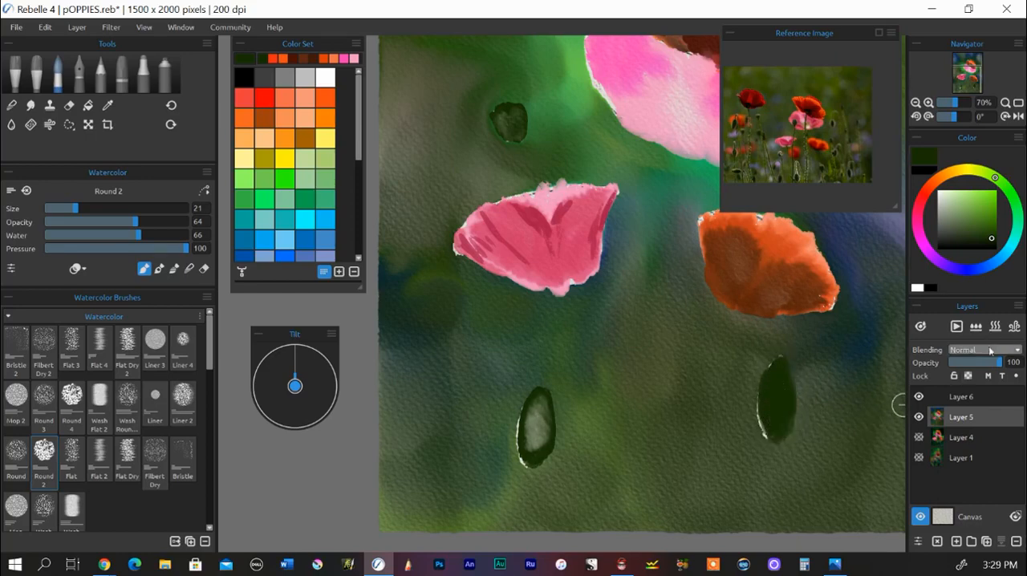
Step: Soften the pale centre of the lower-left bud with the Soft blend brush and repaint it dark green with Round 2
left_click_drag(520, 423, 531, 423)
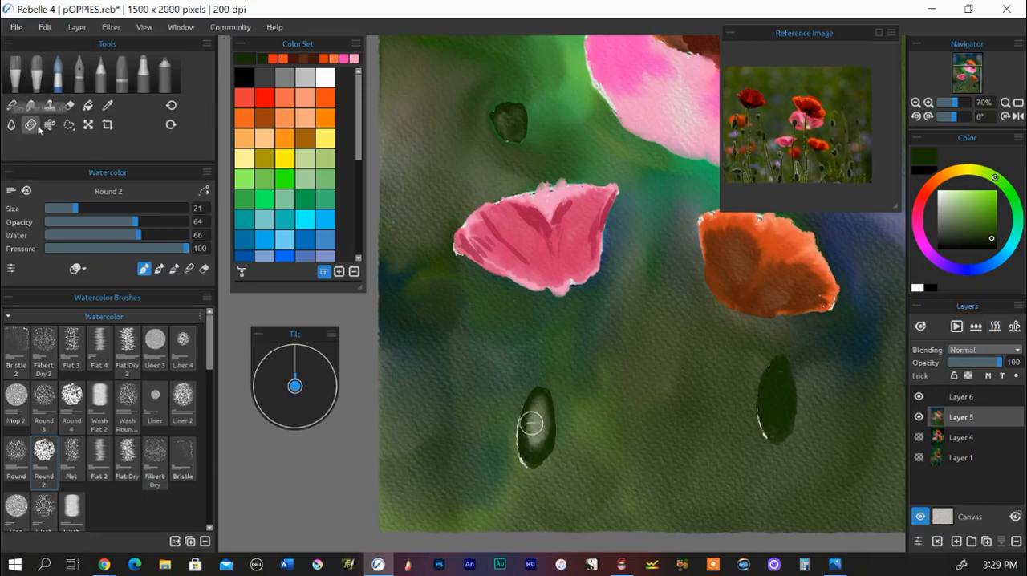
left_click(12, 105)
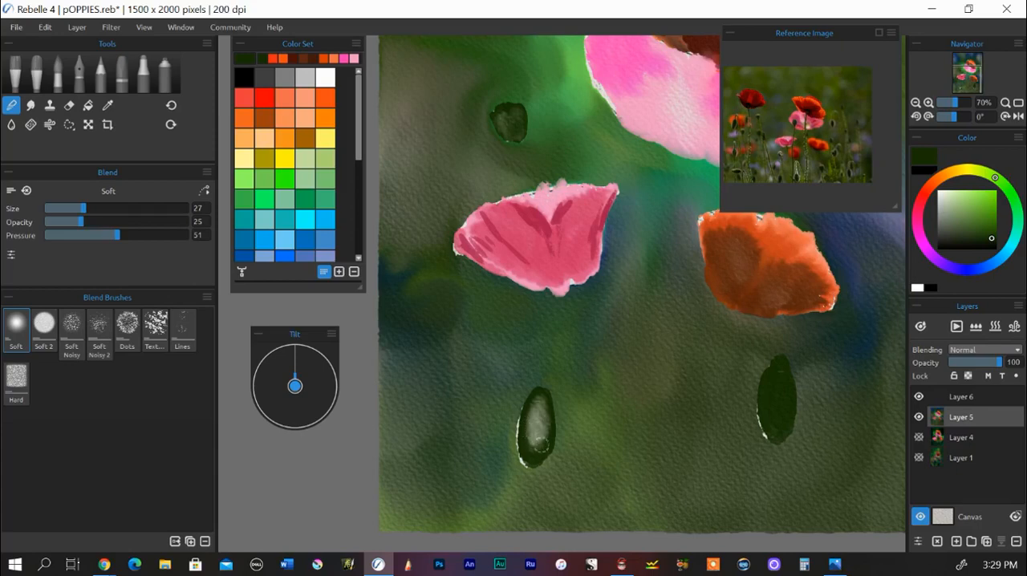
mouse_move(539, 444)
left_mouse_down()
mouse_move(542, 413)
mouse_move(528, 425)
mouse_move(539, 394)
mouse_move(535, 456)
mouse_move(525, 443)
mouse_move(535, 398)
left_mouse_up()
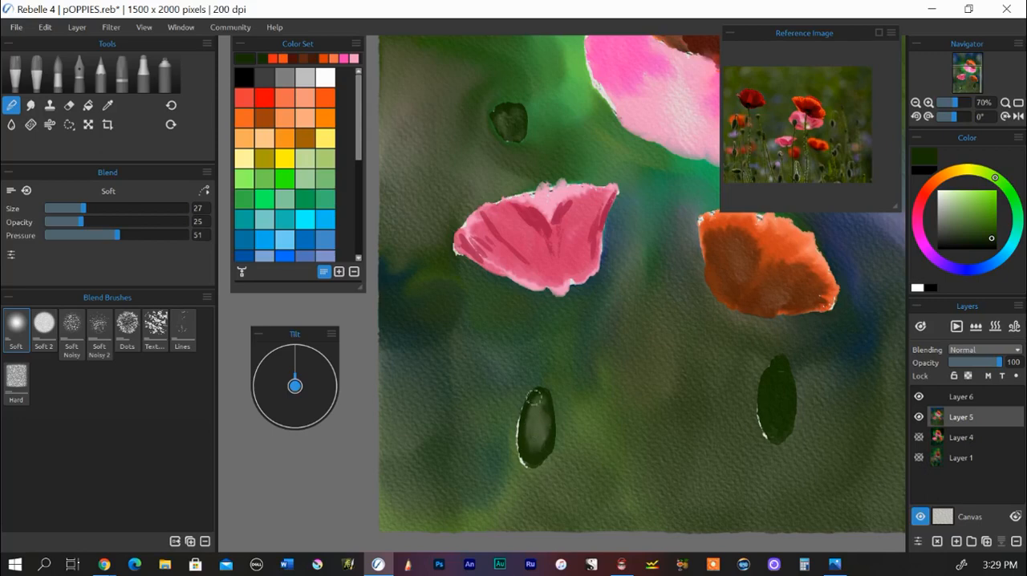
left_click(53, 87)
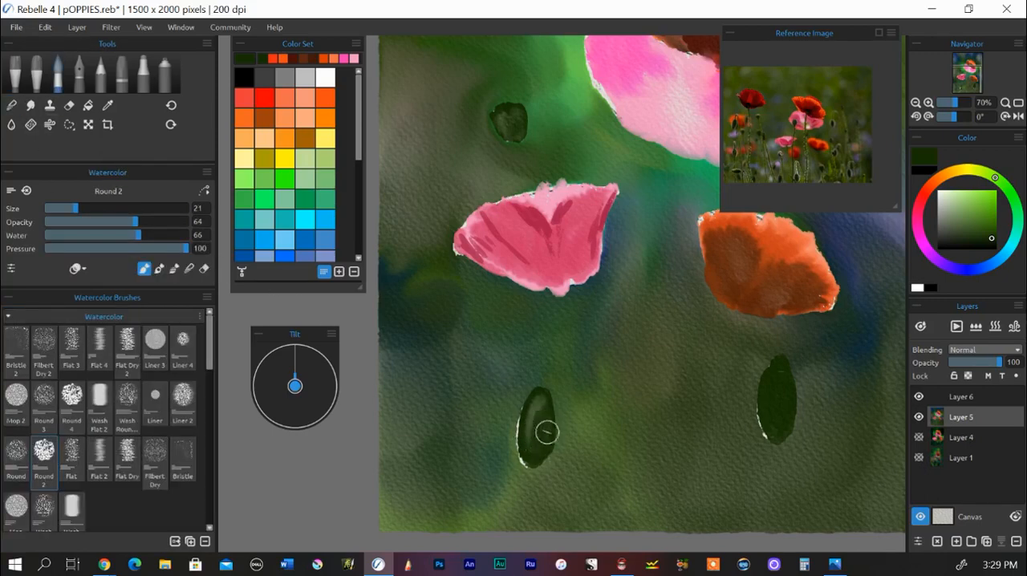
mouse_move(546, 433)
left_mouse_down()
mouse_move(541, 397)
mouse_move(538, 449)
mouse_move(535, 426)
mouse_move(547, 447)
left_mouse_up()
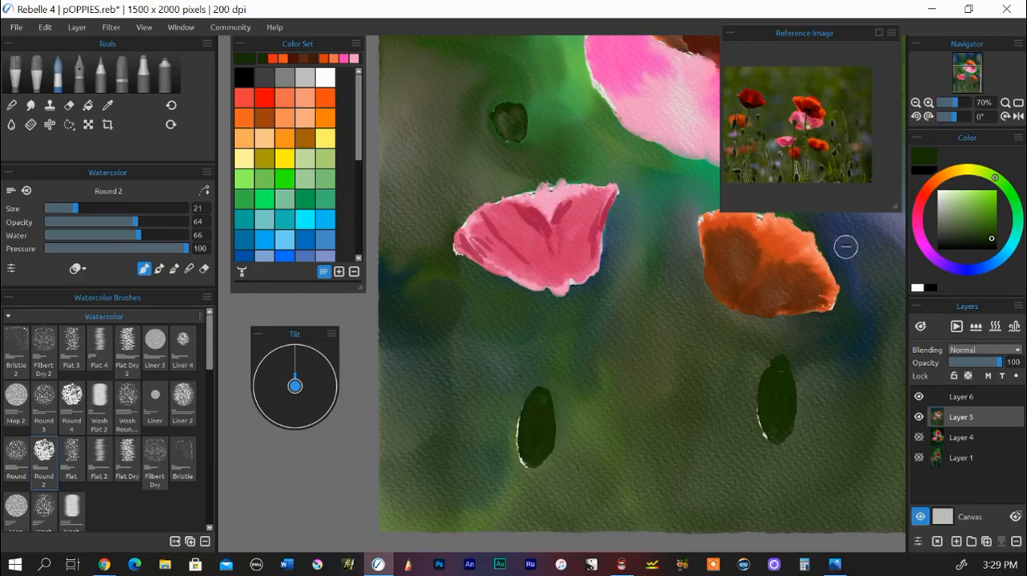
Step: Shade the right sides of all three buds in a slightly darker green with Round 2 at size 12
left_click(991, 246)
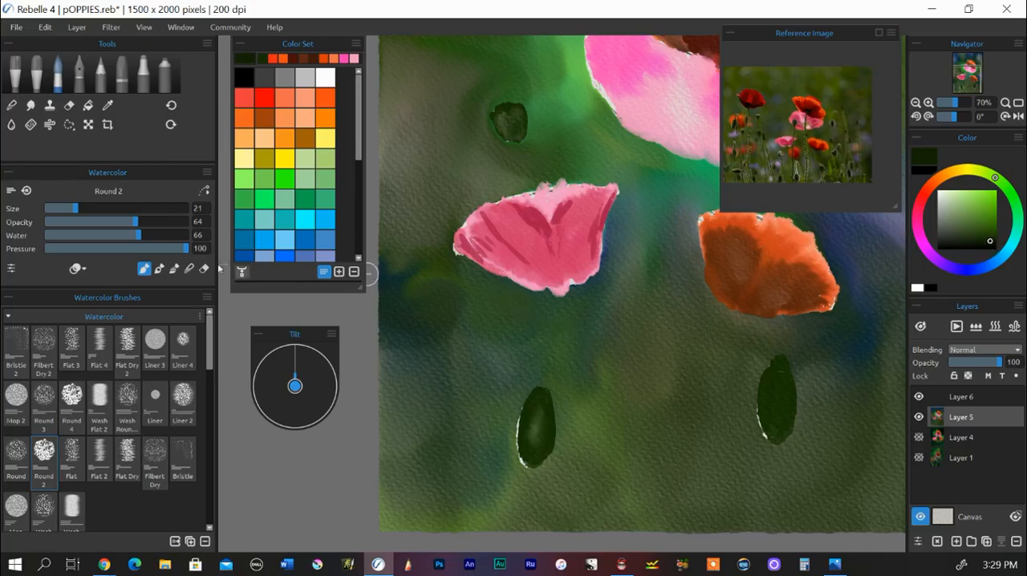
left_click_drag(75, 211, 62, 211)
left_click_drag(519, 109, 520, 131)
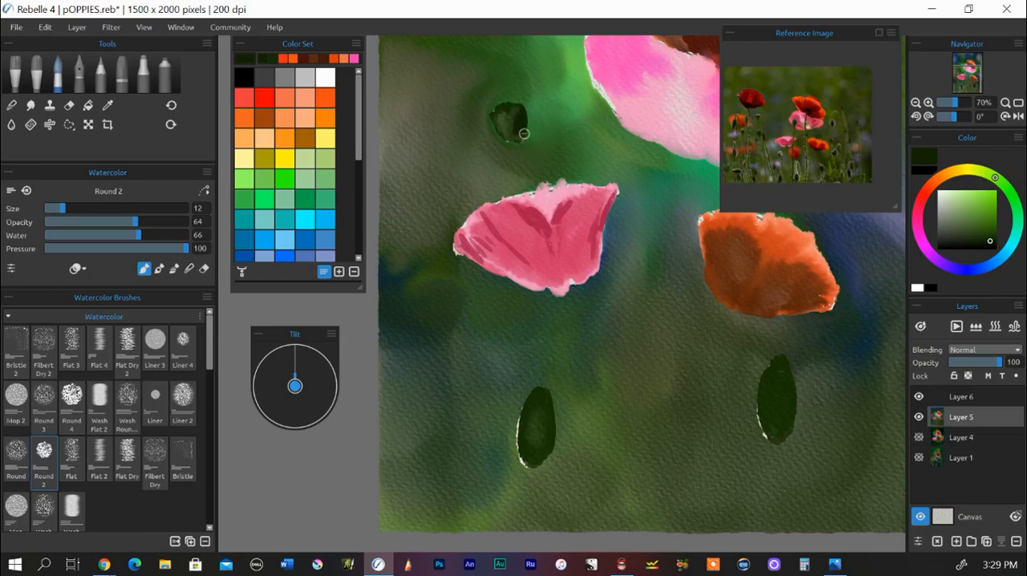
left_click_drag(546, 405, 543, 450)
mouse_move(552, 417)
left_mouse_down()
mouse_move(552, 451)
mouse_move(539, 416)
mouse_move(539, 464)
left_mouse_up()
left_click_drag(788, 372, 784, 414)
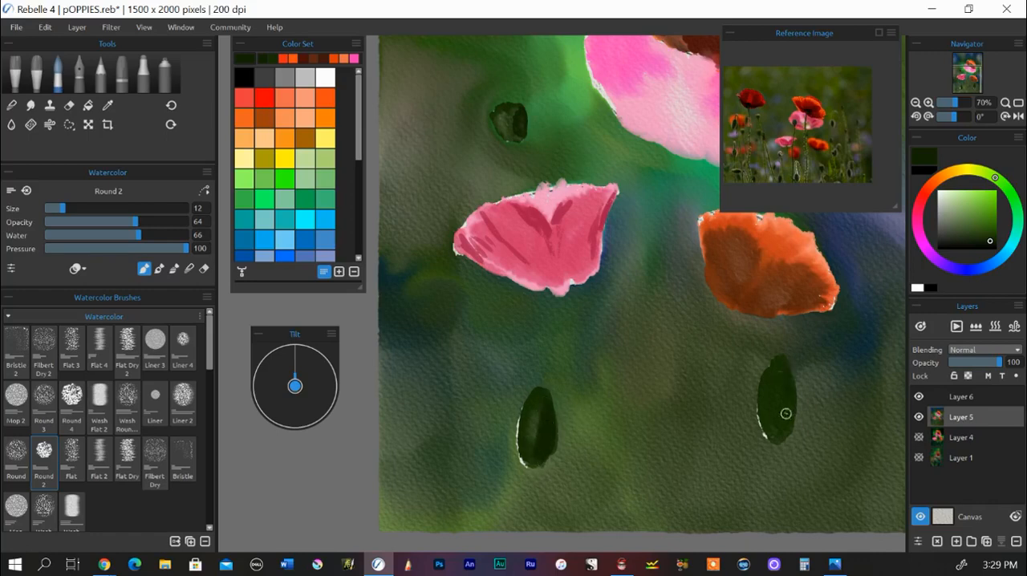
left_click_drag(792, 374, 775, 438)
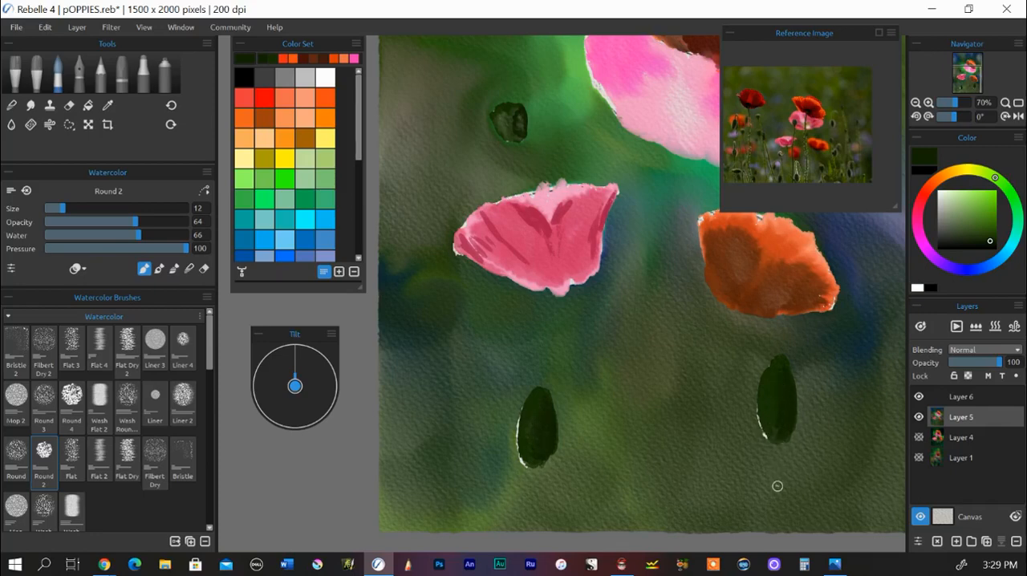
Step: Highlight the left edges of the three buds in light yellow with Round 2 at size 12
left_click(305, 137)
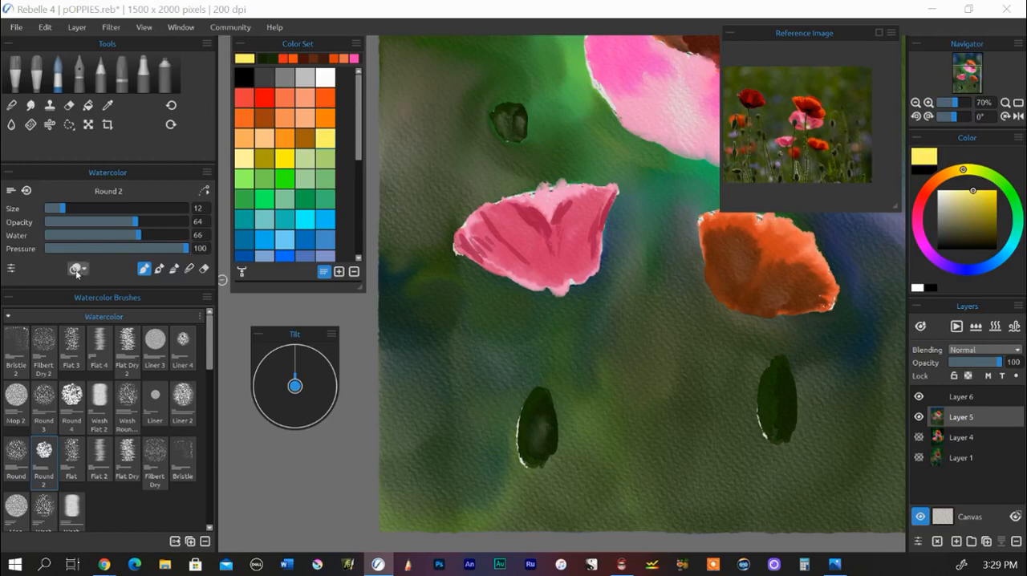
left_click(77, 269)
left_click(93, 305)
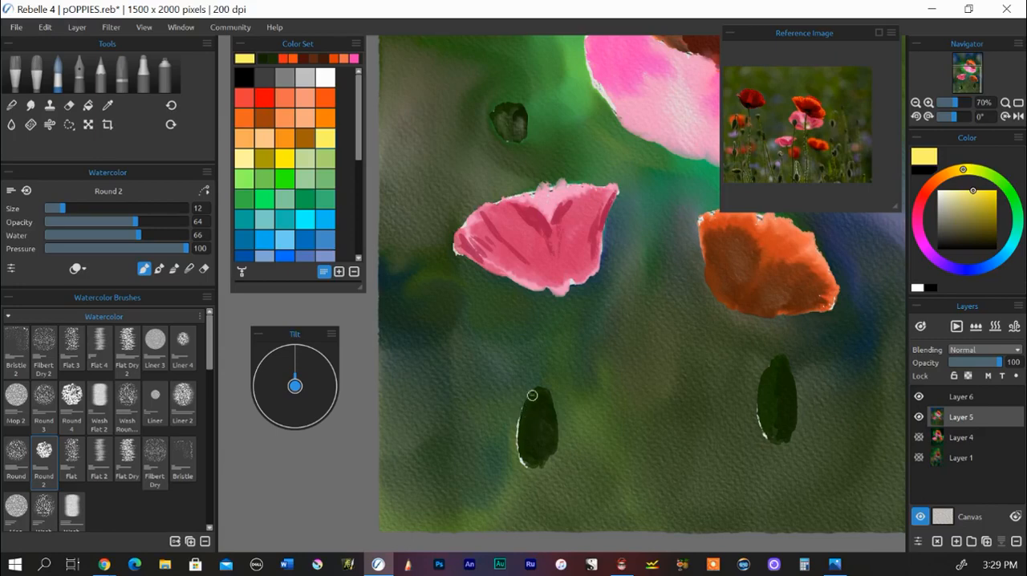
left_click_drag(533, 393, 519, 434)
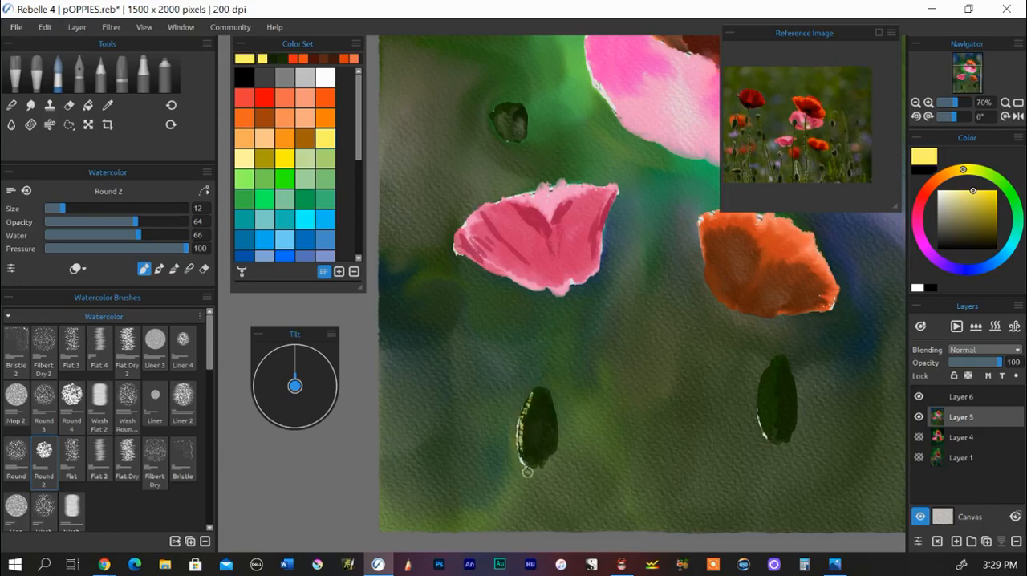
left_click_drag(494, 118, 494, 107)
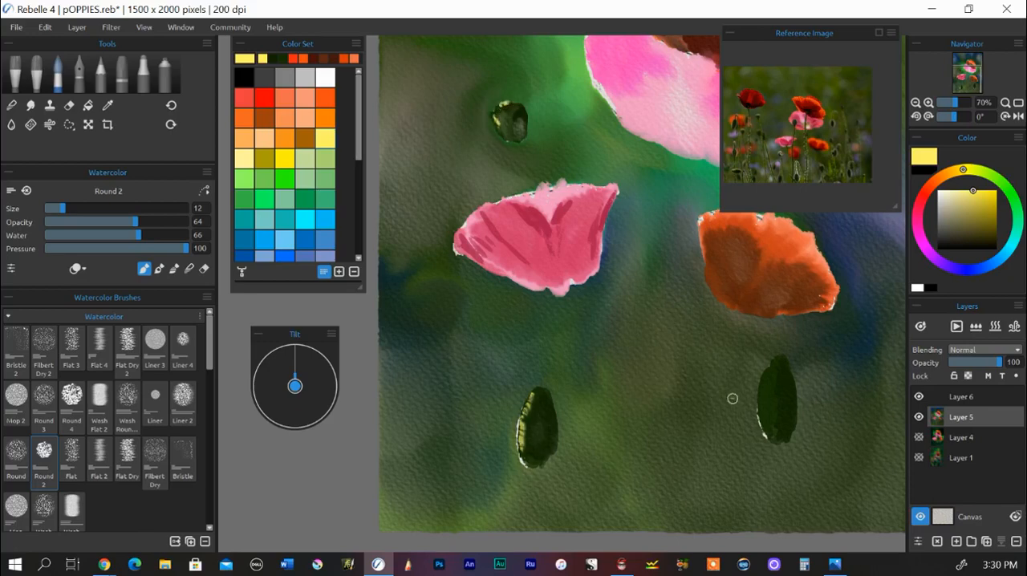
mouse_move(767, 373)
left_mouse_down()
mouse_move(762, 423)
mouse_move(775, 442)
left_mouse_up()
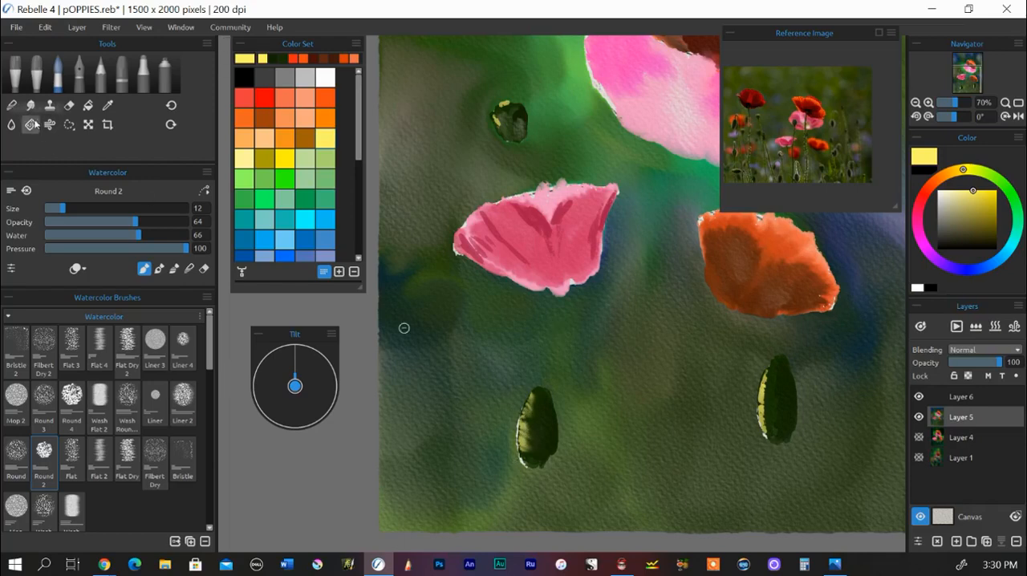
Step: Blend the yellow highlights into the three green buds with the Soft blend brush at size 27
left_click(12, 106)
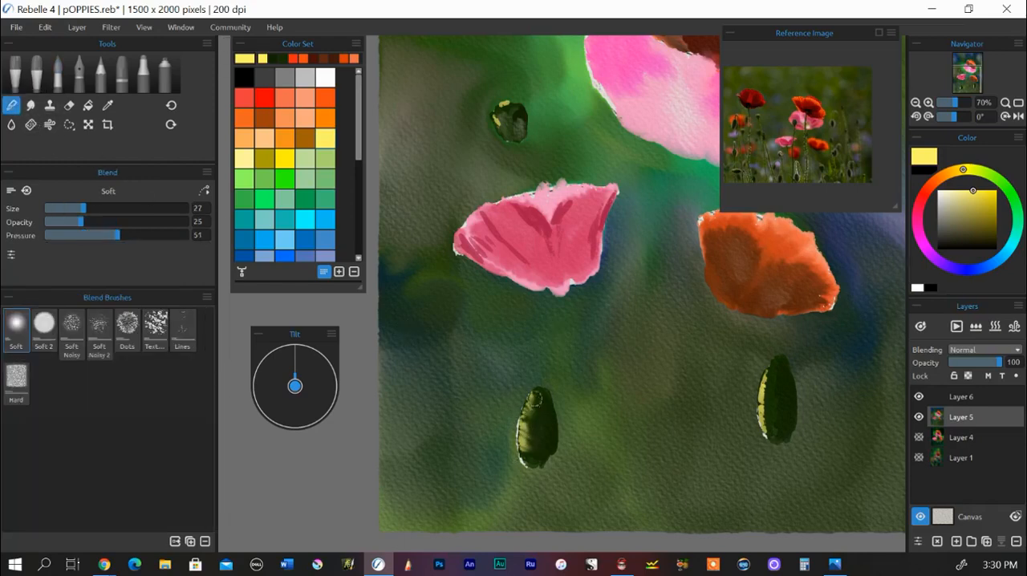
left_click(295, 388)
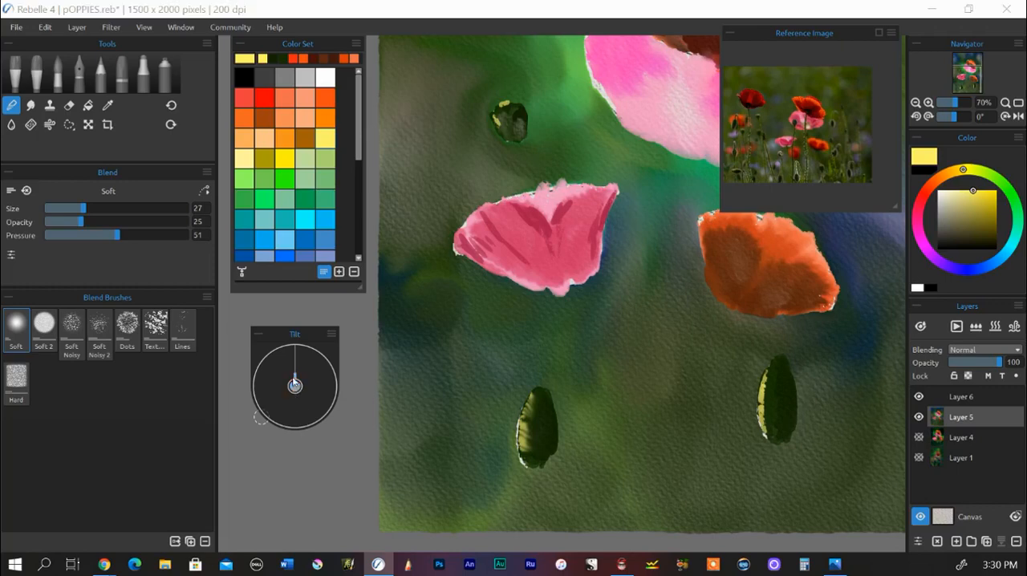
mouse_move(533, 438)
left_mouse_down()
mouse_move(536, 400)
mouse_move(528, 459)
mouse_move(532, 399)
left_mouse_up()
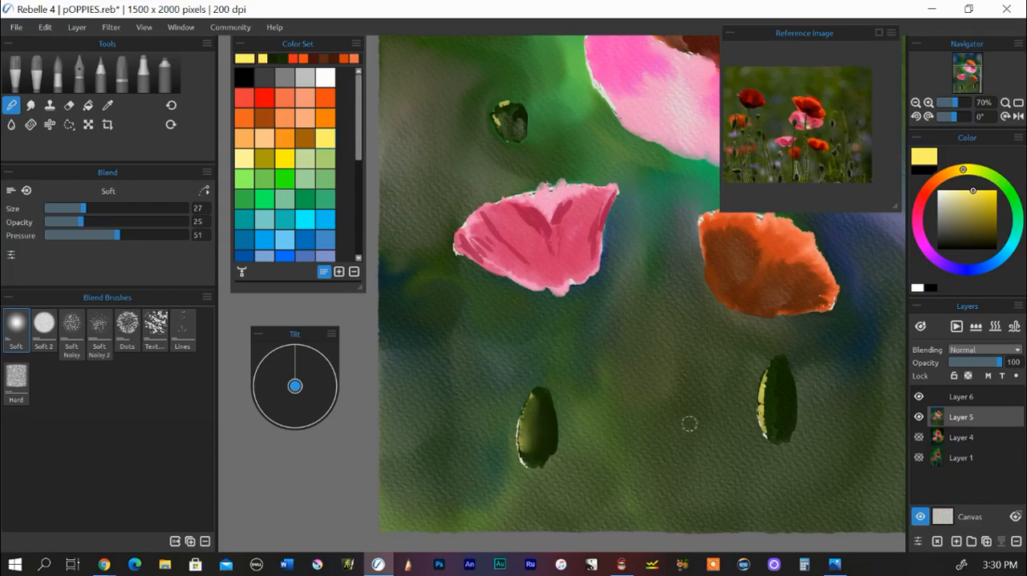
mouse_move(769, 368)
left_mouse_down()
mouse_move(768, 436)
mouse_move(770, 385)
left_mouse_up()
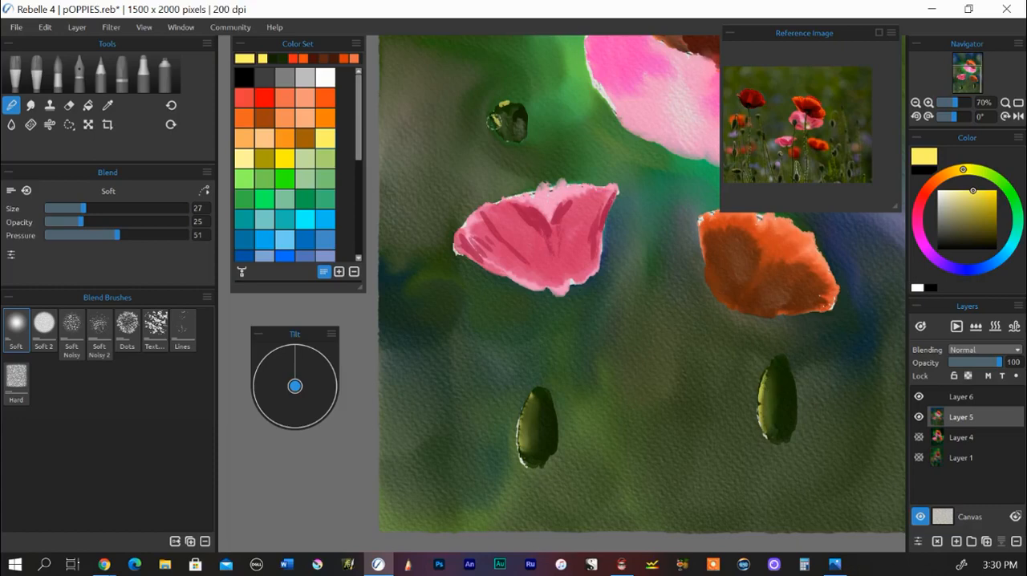
left_click_drag(496, 120, 504, 117)
Step: Set up the watercolor Liner brush at size 20 and water 25 with a very dark green colour
scroll(624, 295, "down", 3)
left_click_drag(624, 295, 563, 372)
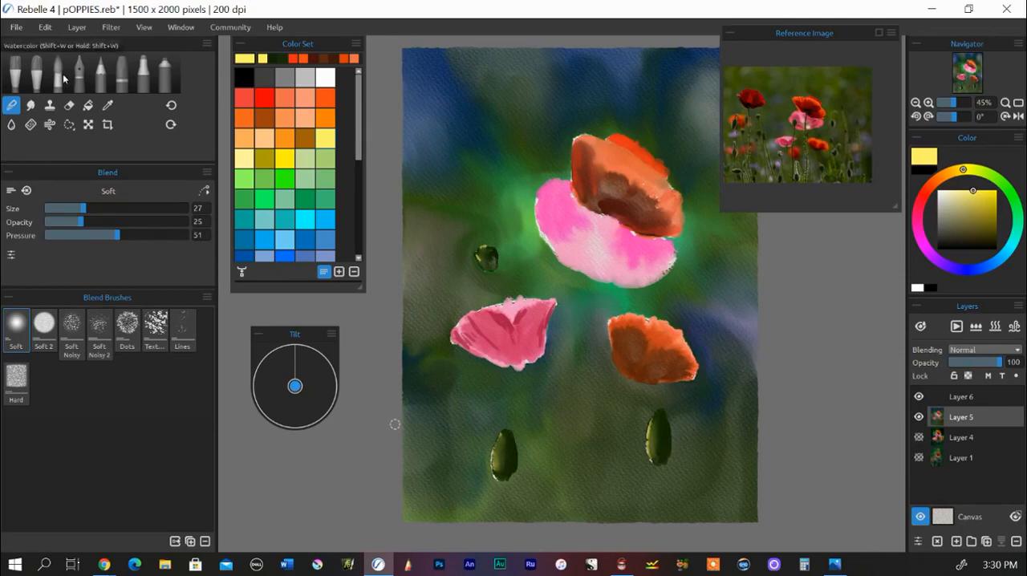
left_click(59, 76)
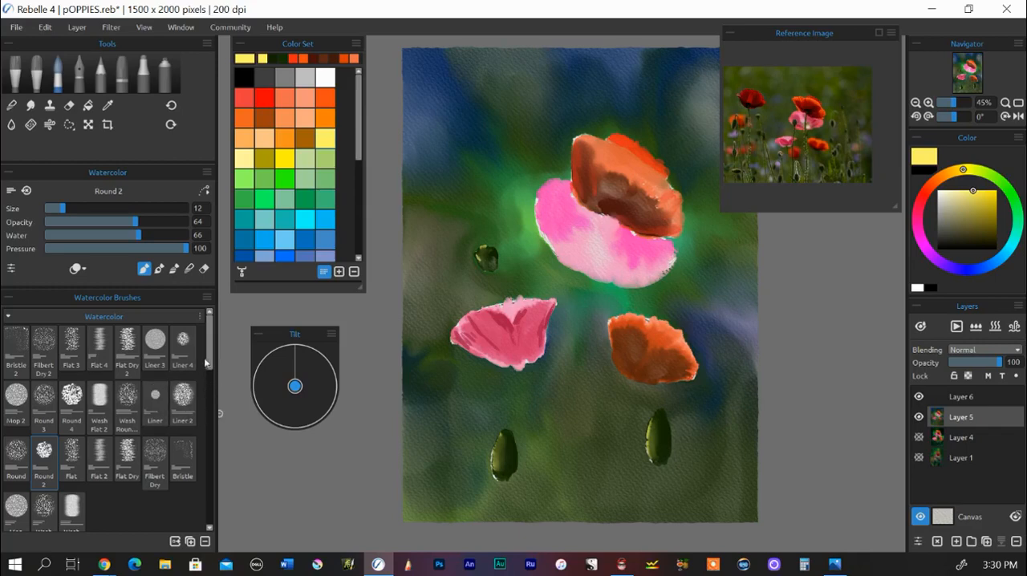
scroll(210, 365, "down", 1)
scroll(208, 366, "up", 1)
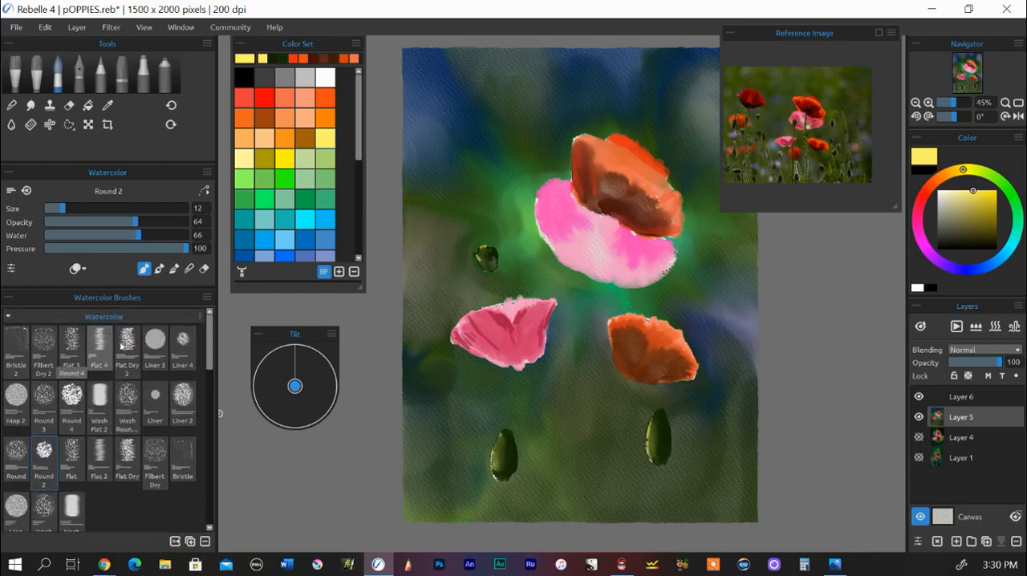
left_click(150, 398)
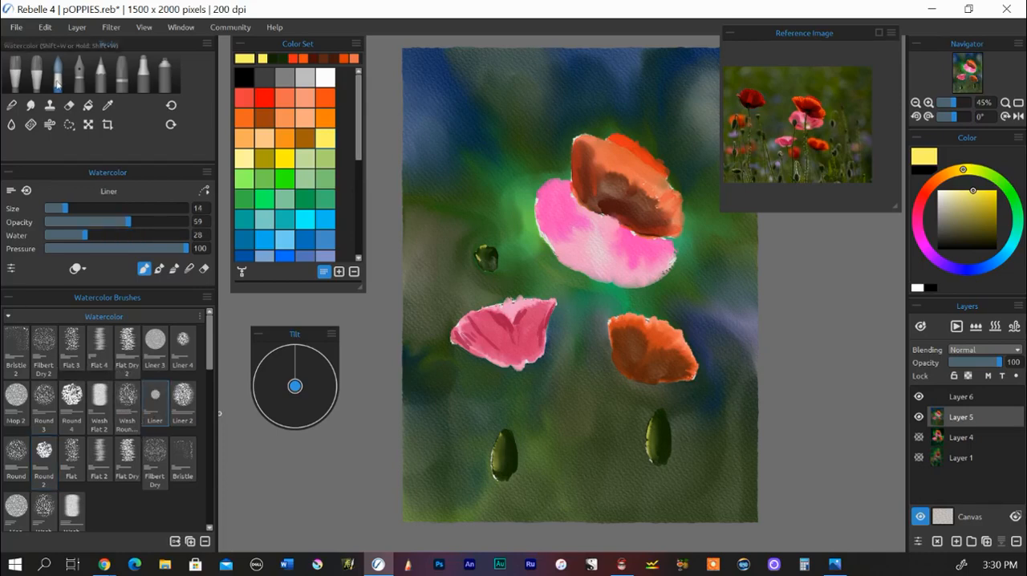
left_click_drag(66, 211, 67, 212)
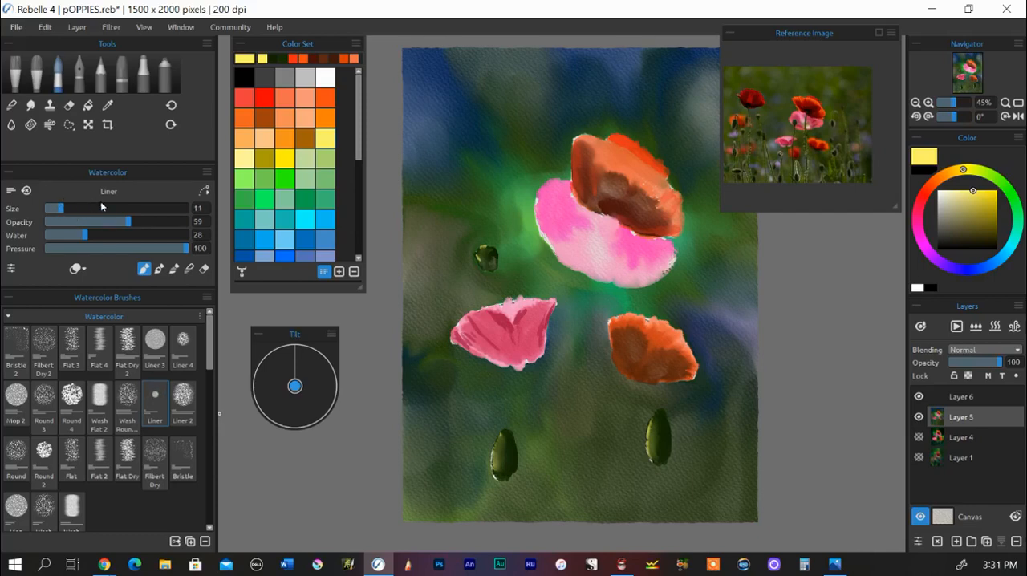
left_click(1010, 195)
mouse_move(1008, 194)
left_mouse_down()
mouse_move(998, 184)
mouse_move(982, 226)
mouse_move(990, 237)
left_mouse_up()
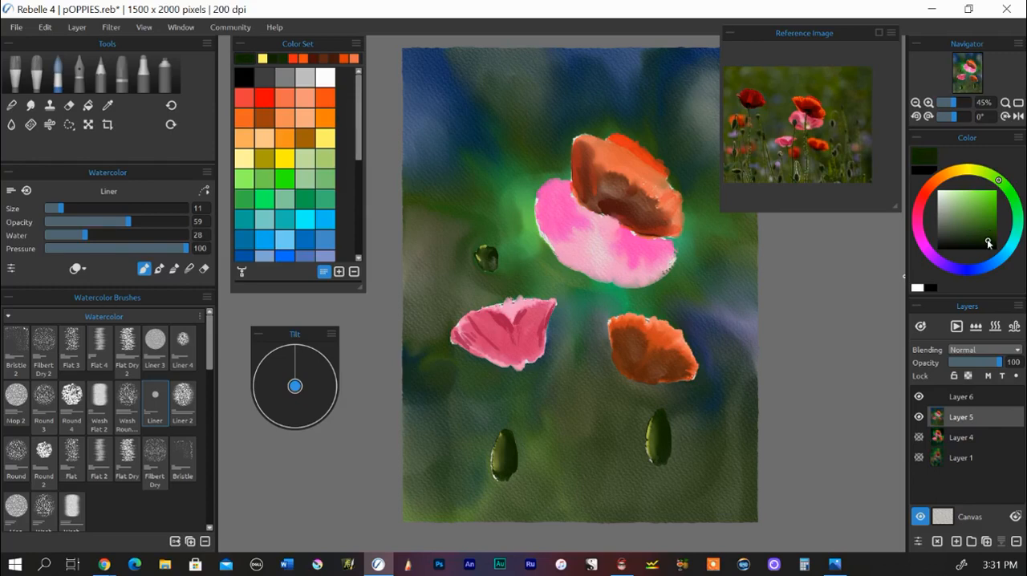
left_click_drag(987, 244, 987, 238)
left_click_drag(65, 210, 74, 209)
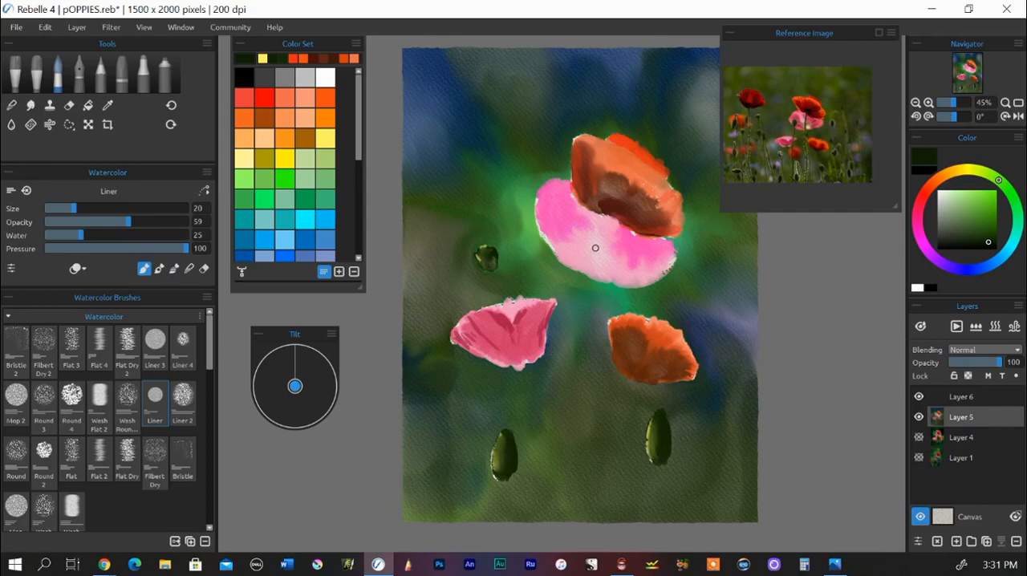
Step: Paint dark green stems with the Liner brush from the top orange, lower pink and lower orange poppies down to the paper's bottom edge
scroll(587, 221, "up", 3)
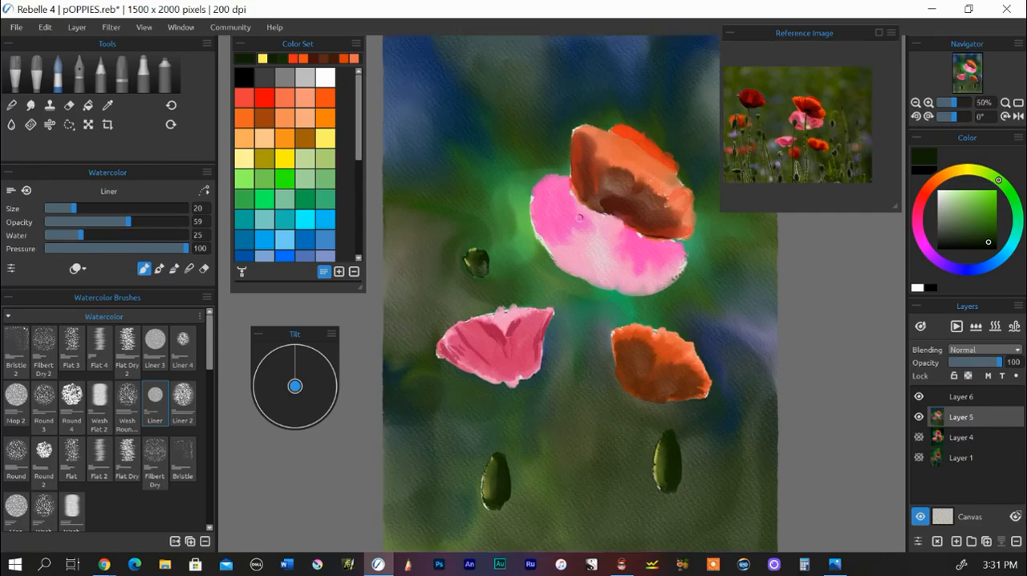
left_click_drag(592, 205, 588, 193)
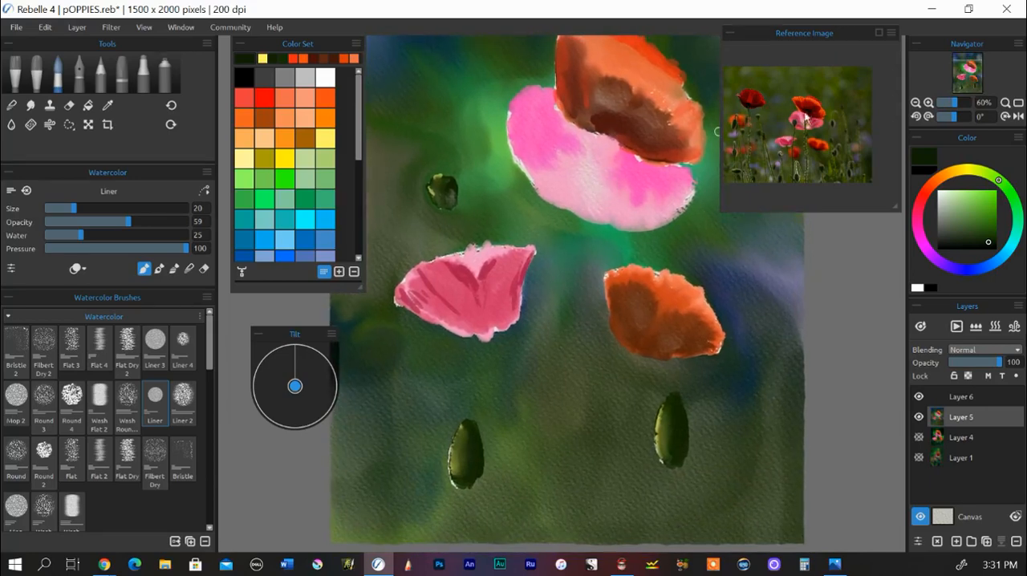
mouse_move(620, 127)
left_mouse_down()
mouse_move(579, 270)
mouse_move(593, 434)
mouse_move(586, 497)
mouse_move(563, 543)
left_mouse_up()
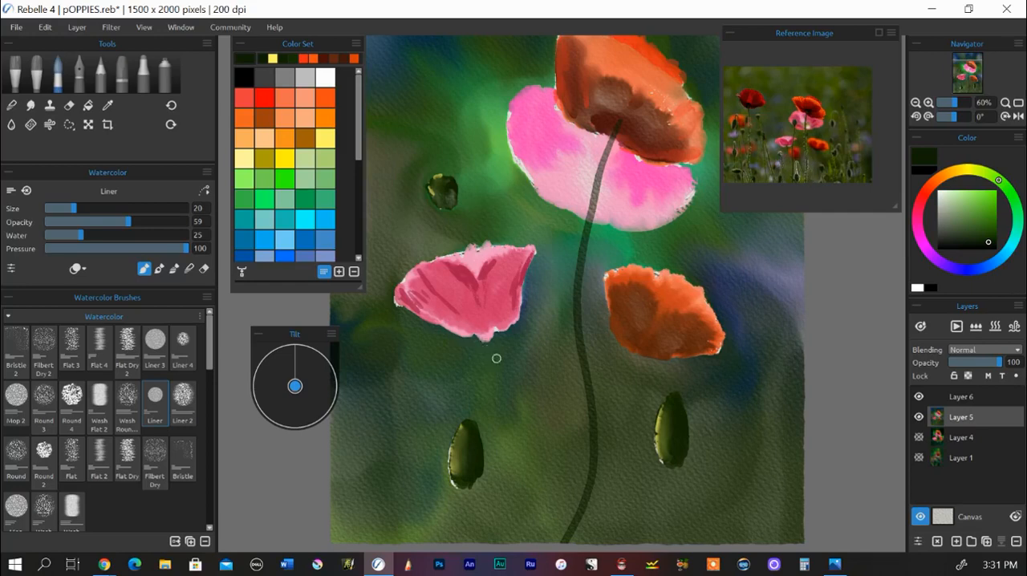
mouse_move(485, 331)
left_mouse_down()
mouse_move(512, 378)
mouse_move(519, 425)
mouse_move(505, 542)
left_mouse_up()
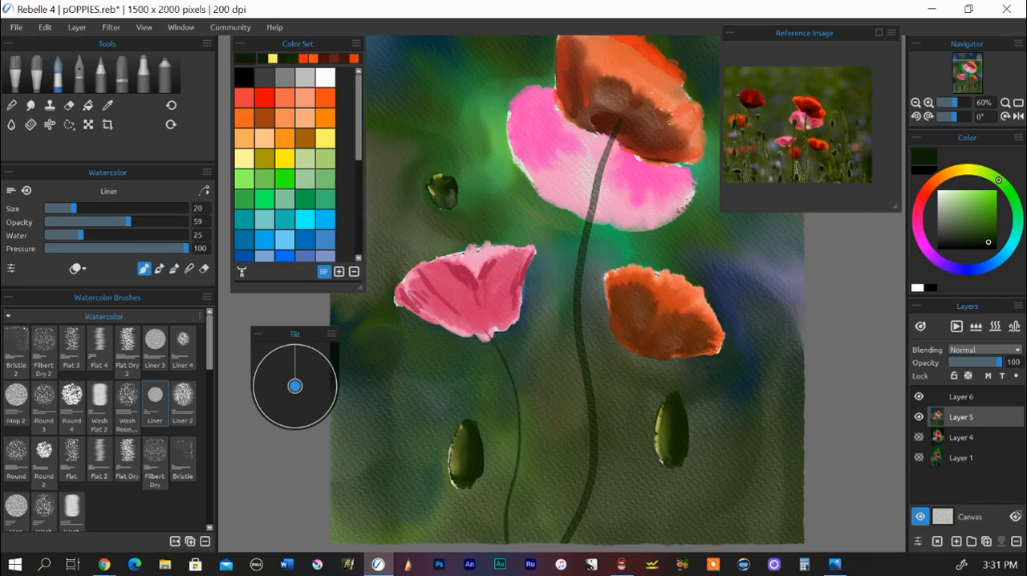
mouse_move(650, 339)
left_mouse_down()
mouse_move(616, 423)
mouse_move(607, 507)
mouse_move(582, 547)
mouse_move(562, 562)
left_mouse_up()
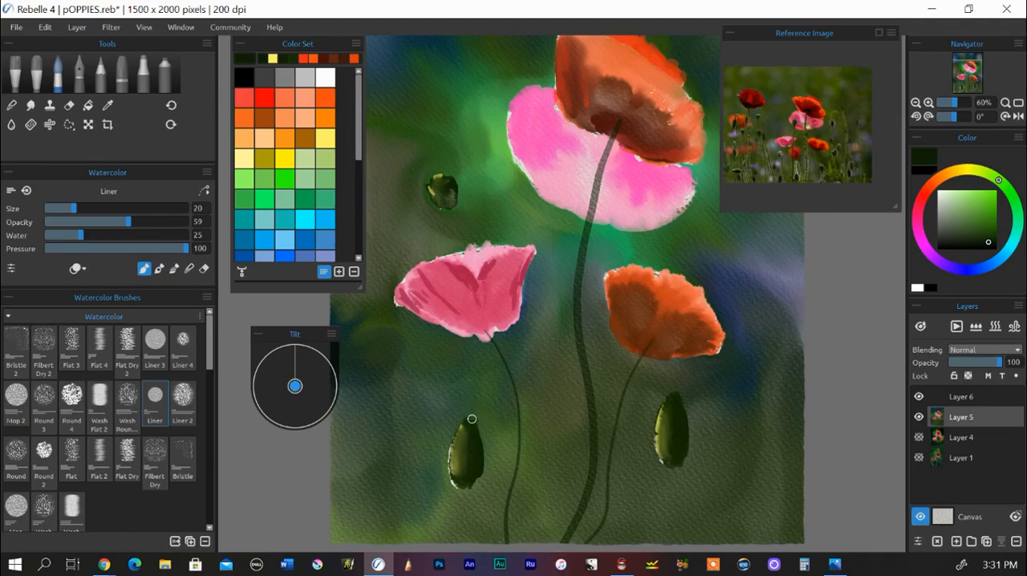
Step: Paint curved stems for the two lower buds and a stem from the upper bud passing behind the lower pink poppy
mouse_move(472, 417)
left_mouse_down()
mouse_move(504, 473)
mouse_move(529, 562)
left_mouse_up()
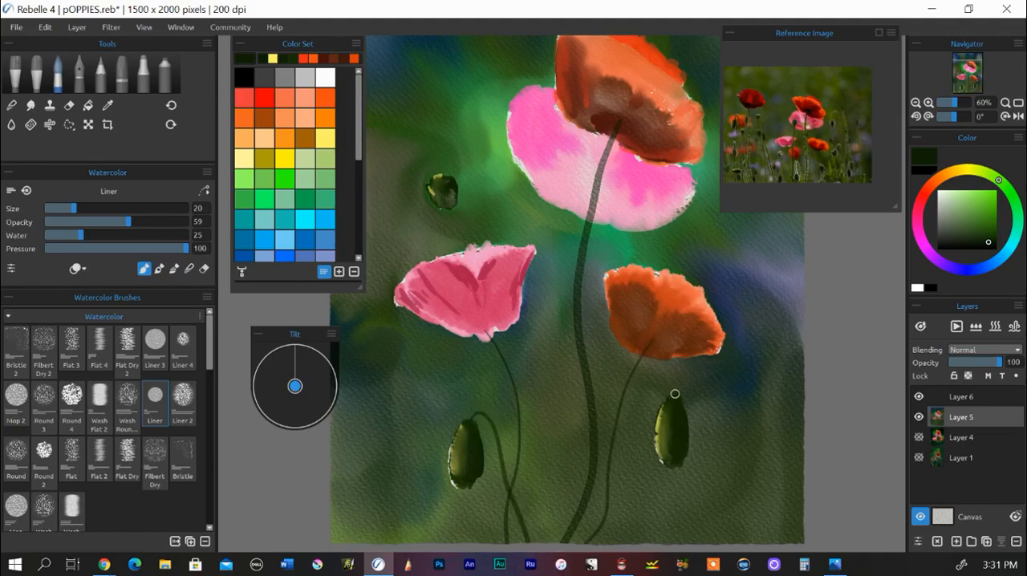
mouse_move(674, 394)
left_mouse_down()
mouse_move(632, 405)
mouse_move(607, 544)
left_mouse_up()
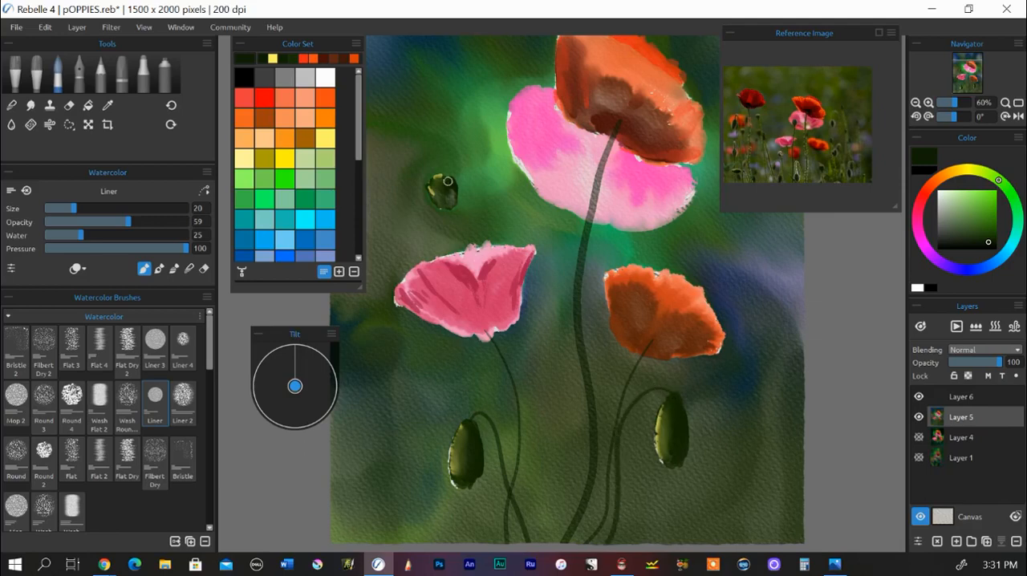
left_click_drag(448, 210, 460, 244)
left_click_drag(491, 341, 545, 543)
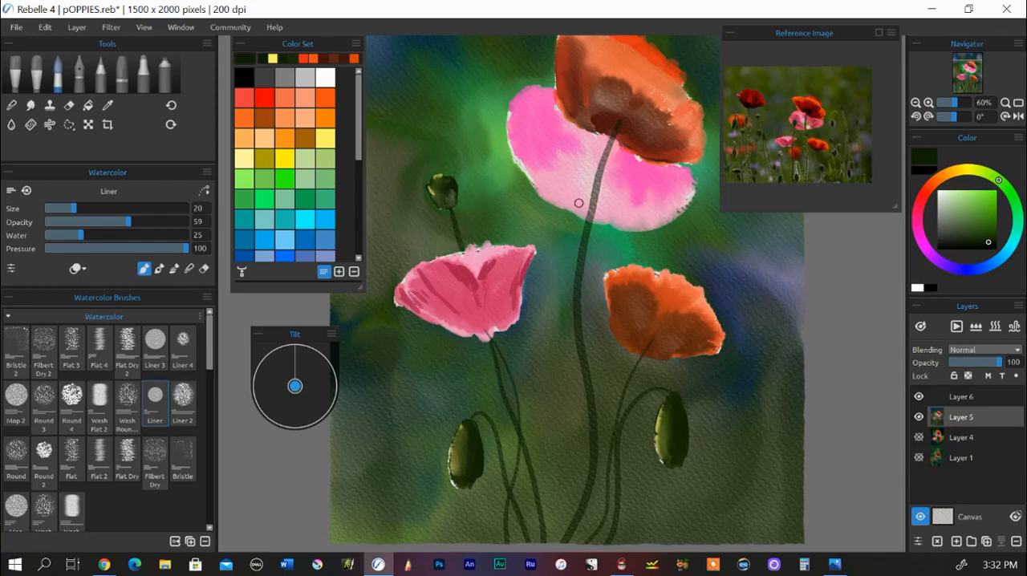
Step: Paint a dark green stem below the large pink poppy and close the gap inside it with the Soft blend brush at size 27
mouse_move(578, 203)
left_mouse_down()
mouse_move(553, 282)
mouse_move(565, 459)
mouse_move(548, 542)
left_mouse_up()
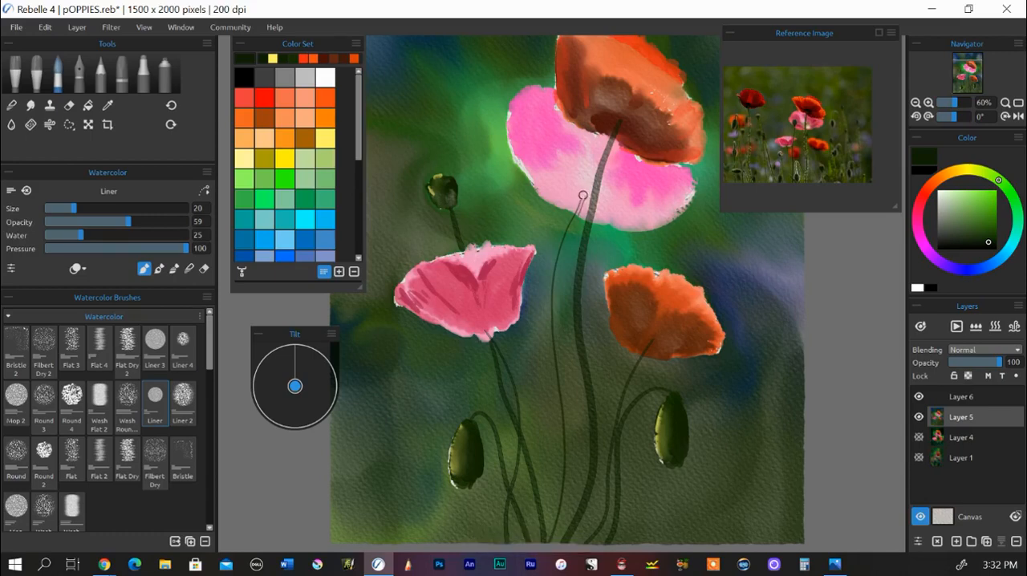
mouse_move(584, 196)
left_mouse_down()
mouse_move(553, 301)
mouse_move(573, 463)
mouse_move(553, 542)
left_mouse_up()
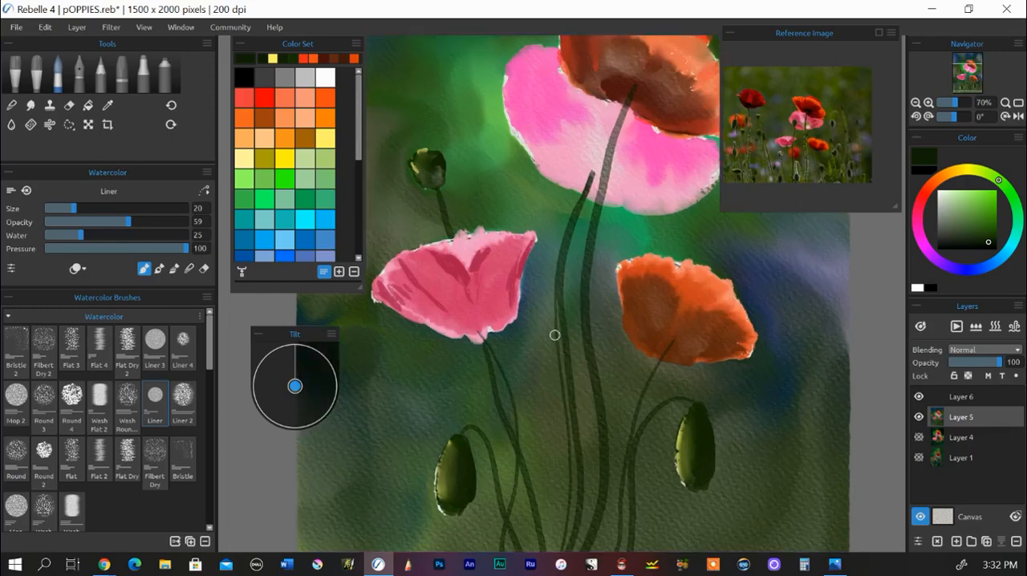
scroll(532, 328, "up", 2)
left_click_drag(573, 406, 573, 270)
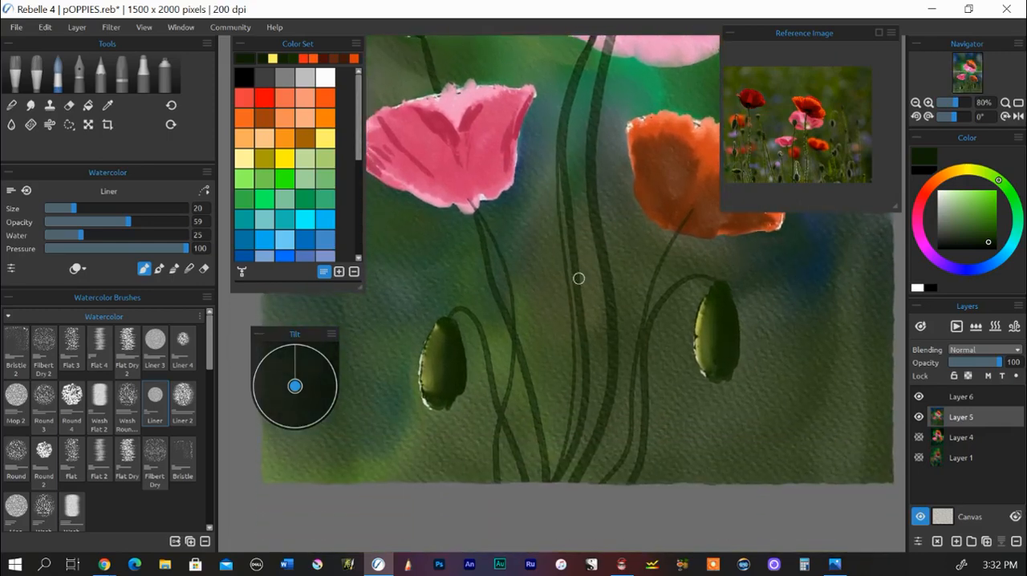
key("n")
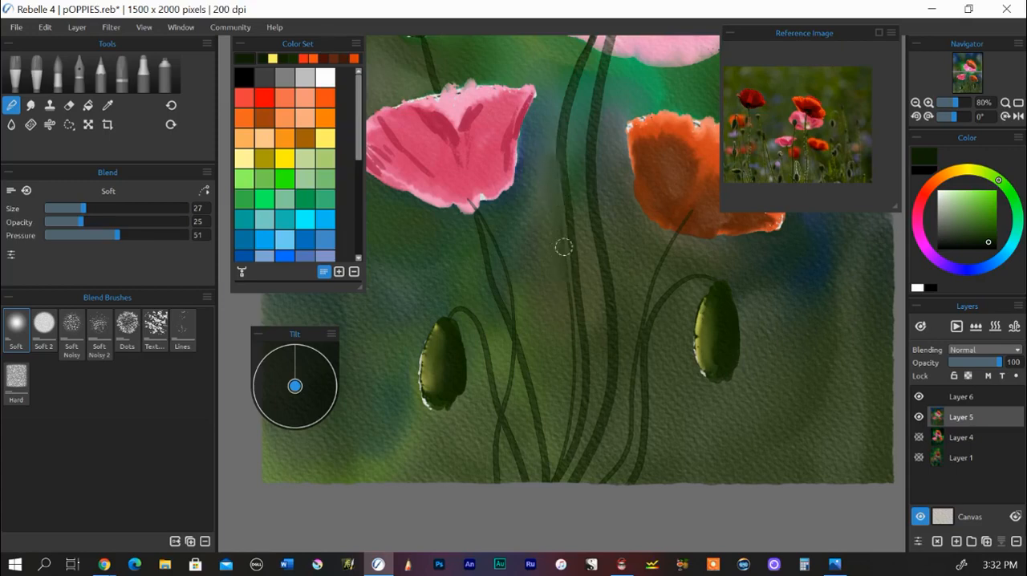
mouse_move(564, 269)
left_mouse_down()
mouse_move(565, 446)
mouse_move(574, 332)
mouse_move(557, 400)
mouse_move(559, 341)
mouse_move(563, 395)
left_mouse_up()
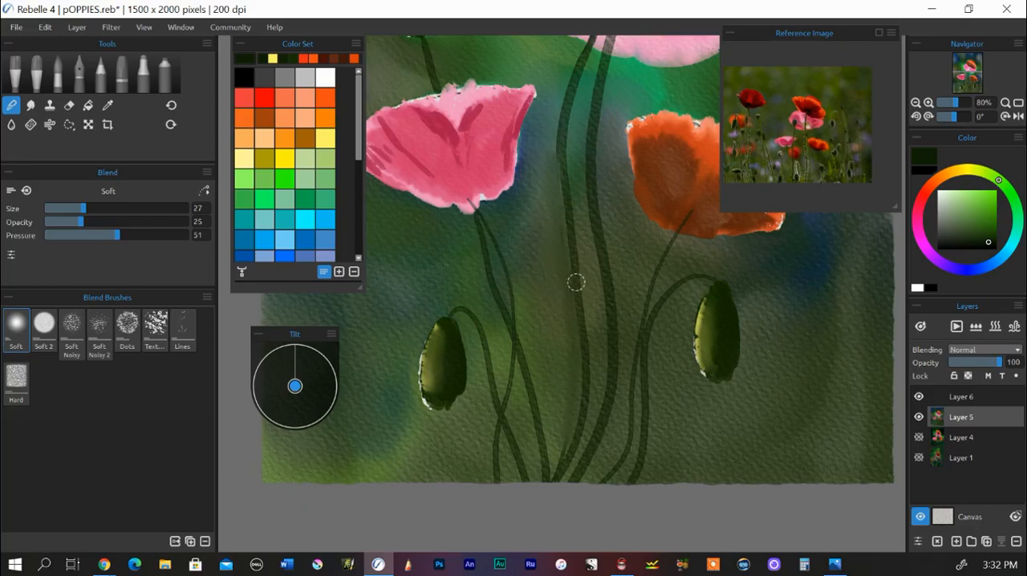
scroll(574, 282, "down", 3)
left_click_drag(598, 208, 592, 361)
scroll(611, 353, "down", 2)
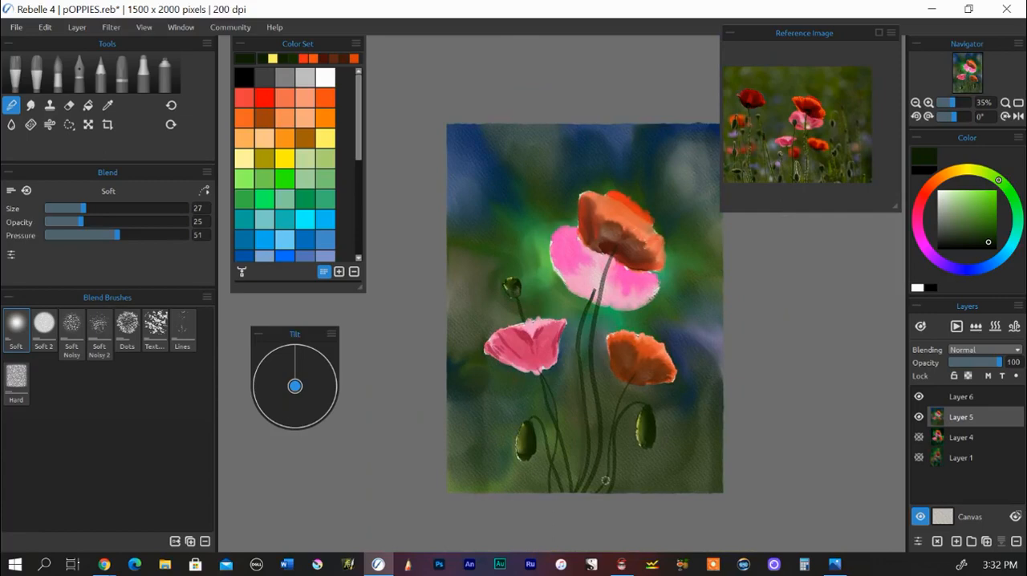
left_click_drag(634, 482, 614, 515)
scroll(600, 452, "up", 1)
scroll(612, 496, "up", 1)
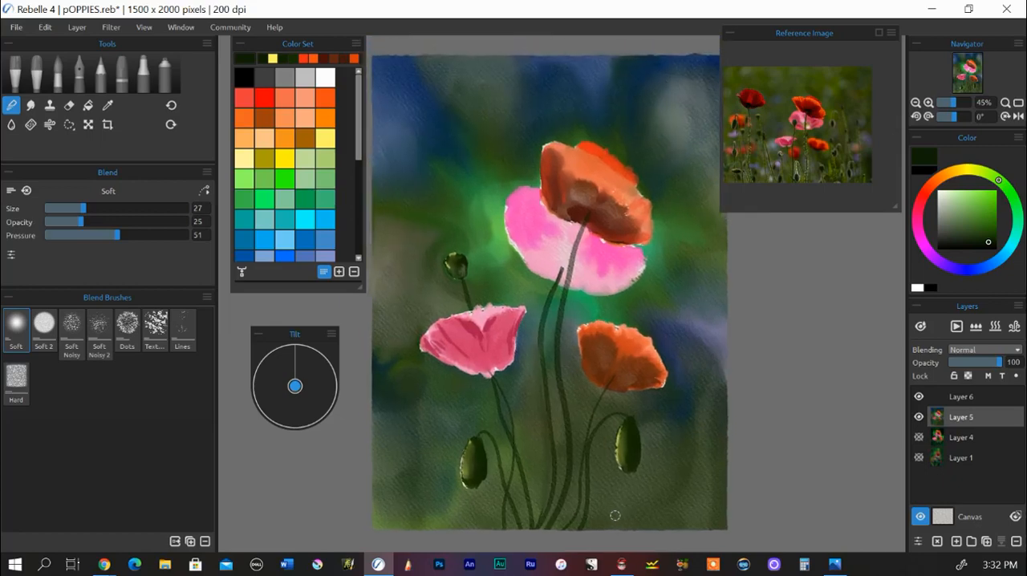